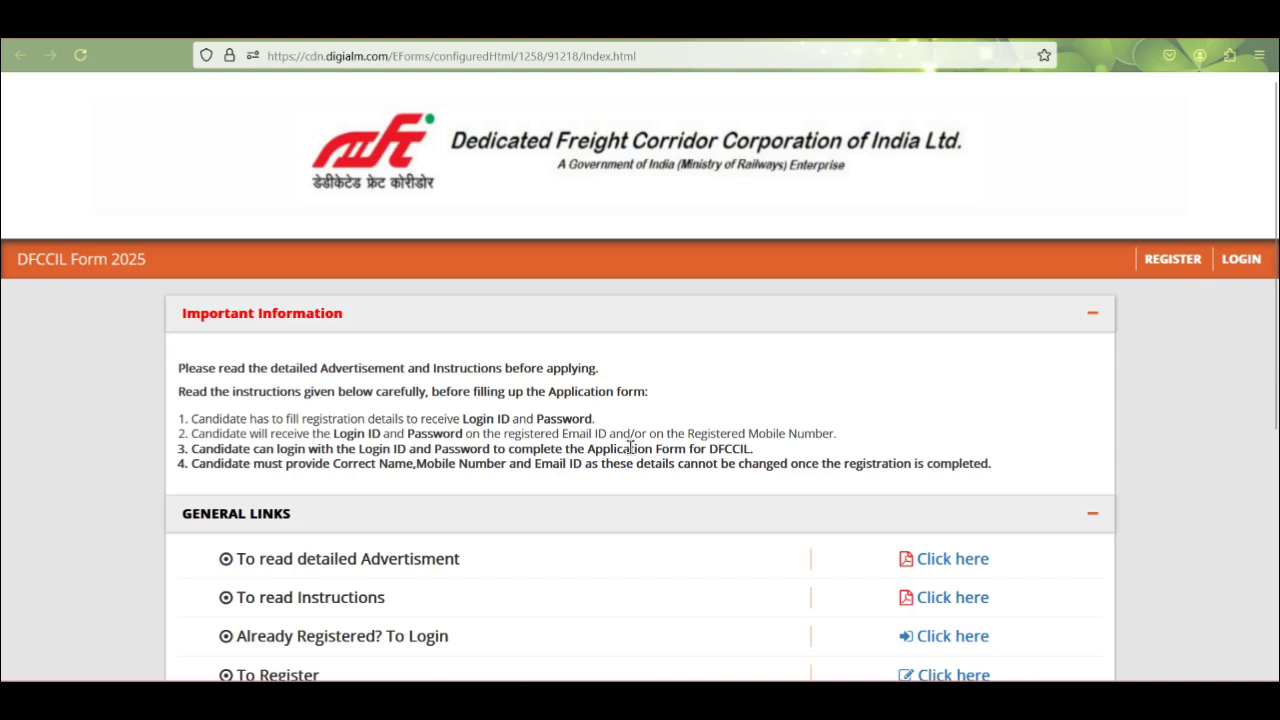
Review the important information, general links, key dates and helpdesk details on the DFCCIL Form 2025 home page.
{"action": "scroll", "coordinate": [705, 437], "scroll_direction": "down", "scroll_amount": 1}
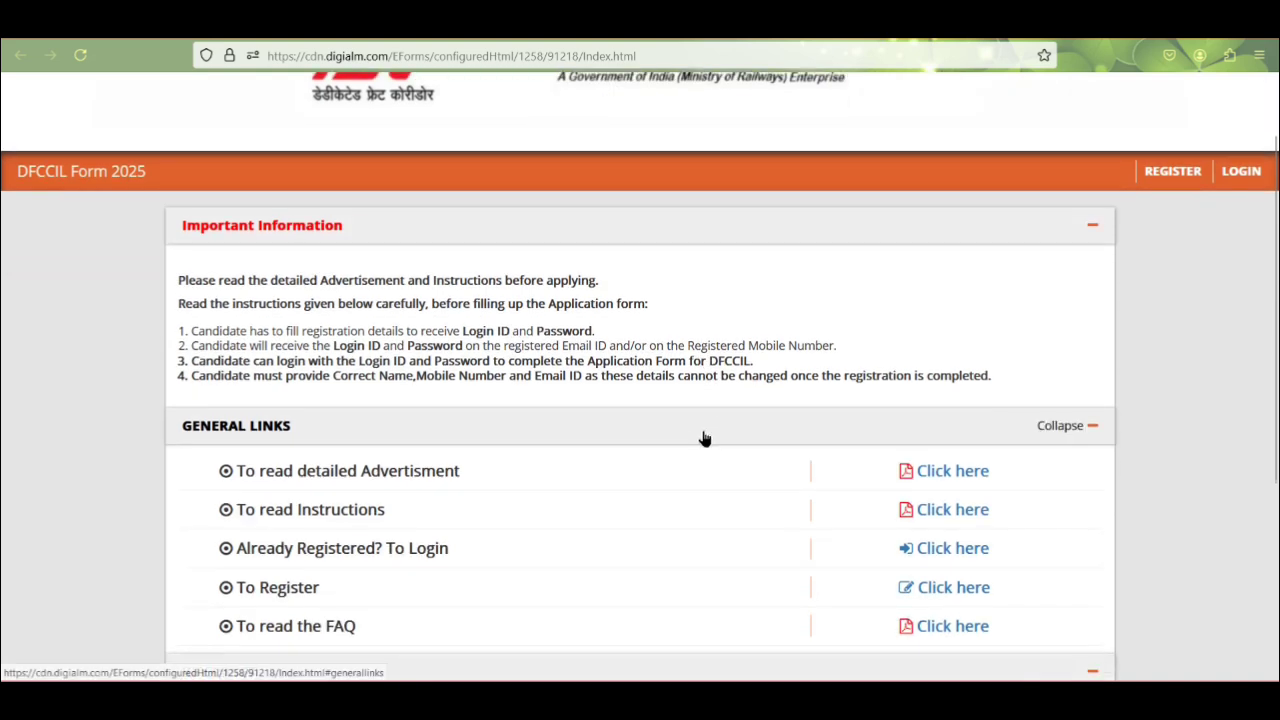
{"action": "scroll", "coordinate": [855, 449], "scroll_direction": "down", "scroll_amount": 2}
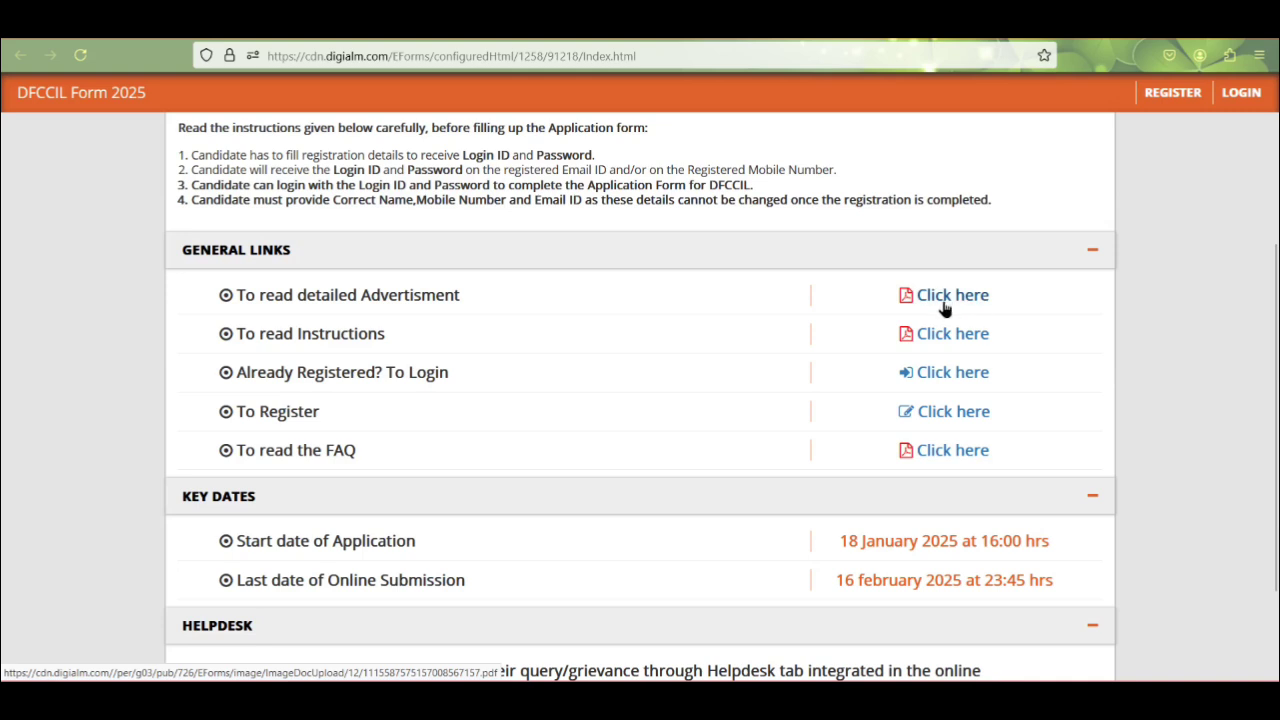
{"action": "scroll", "coordinate": [960, 420], "scroll_direction": "down", "scroll_amount": 2}
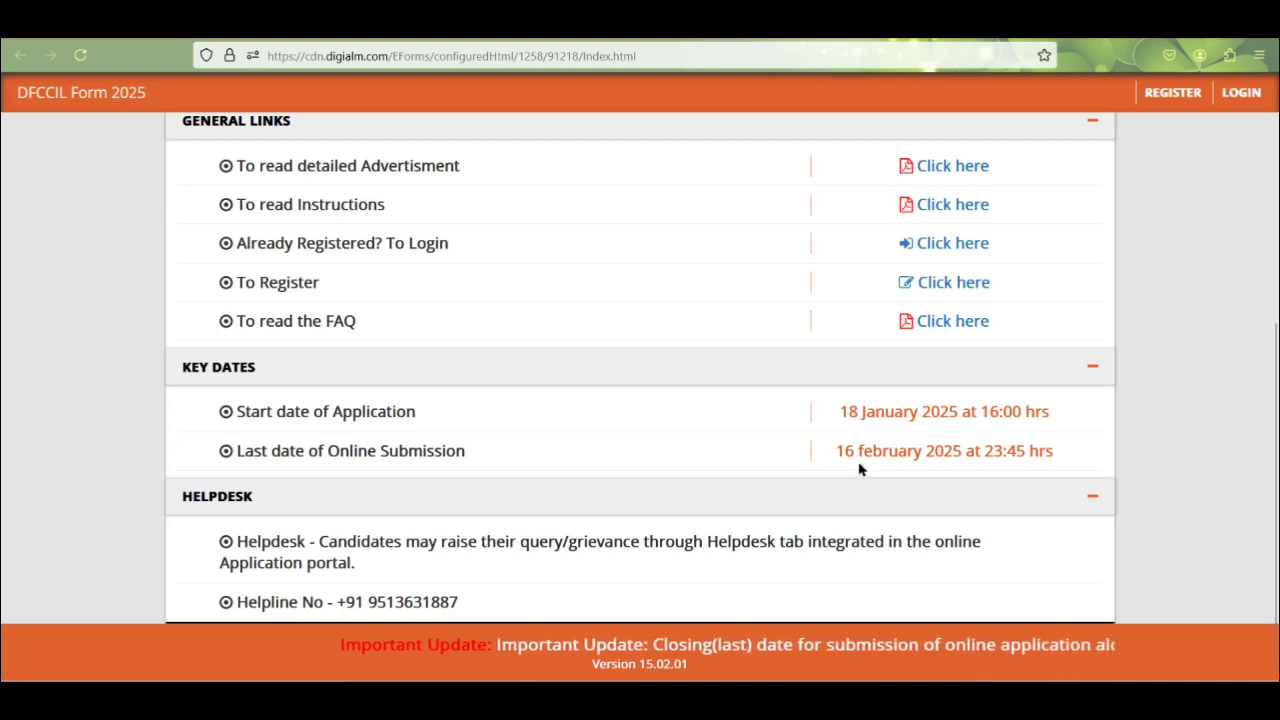
{"action": "scroll", "coordinate": [858, 466], "scroll_direction": "up", "scroll_amount": 5}
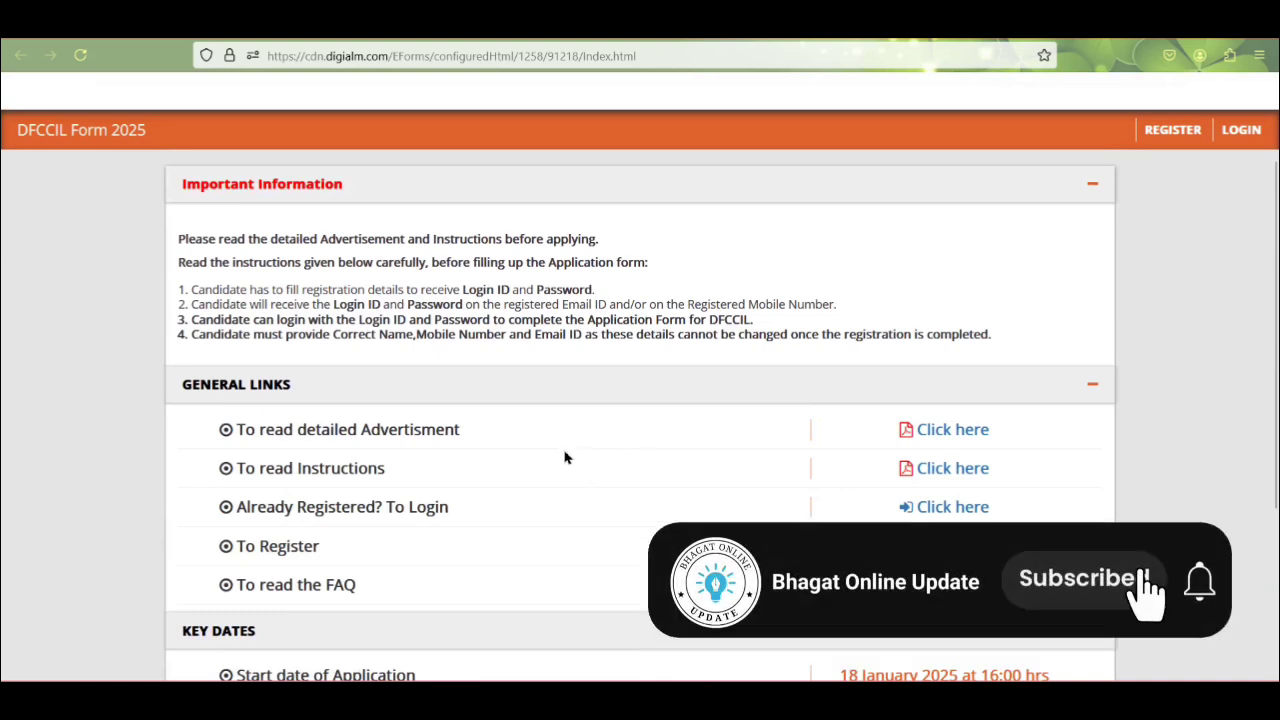
{"action": "scroll", "coordinate": [545, 308], "scroll_direction": "up", "scroll_amount": 2}
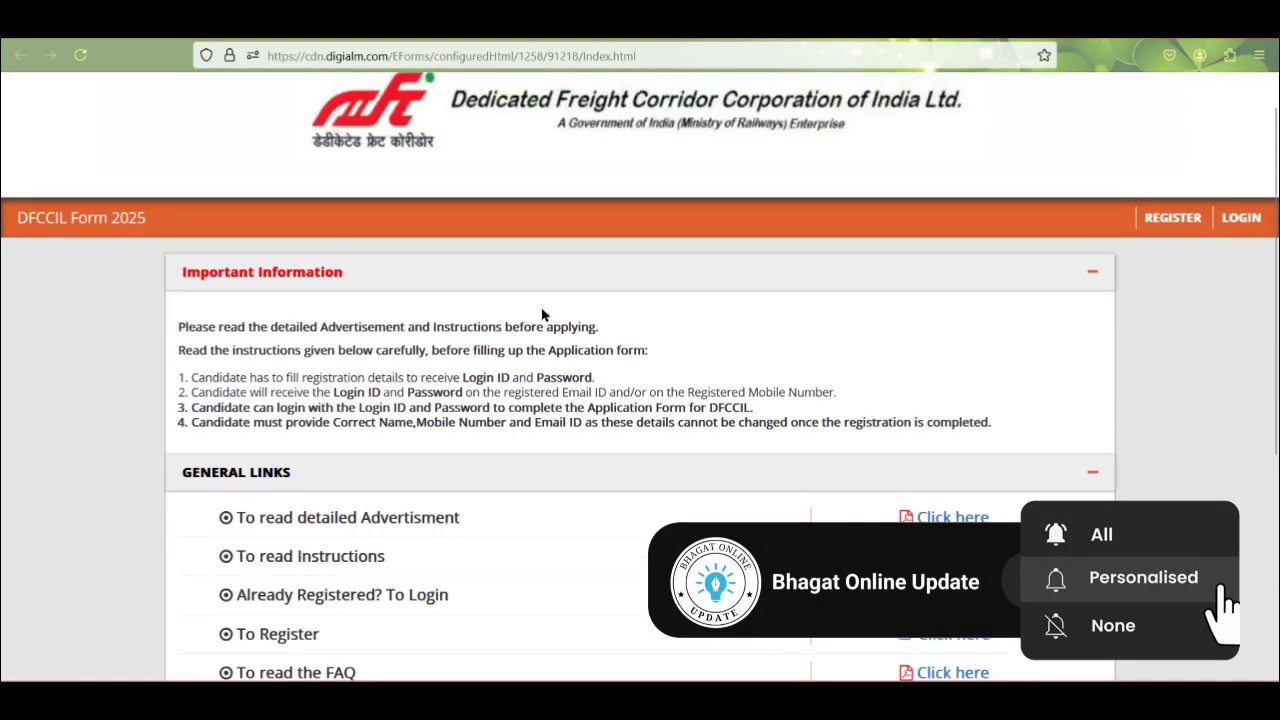
{"action": "scroll", "coordinate": [545, 315], "scroll_direction": "down", "scroll_amount": 3}
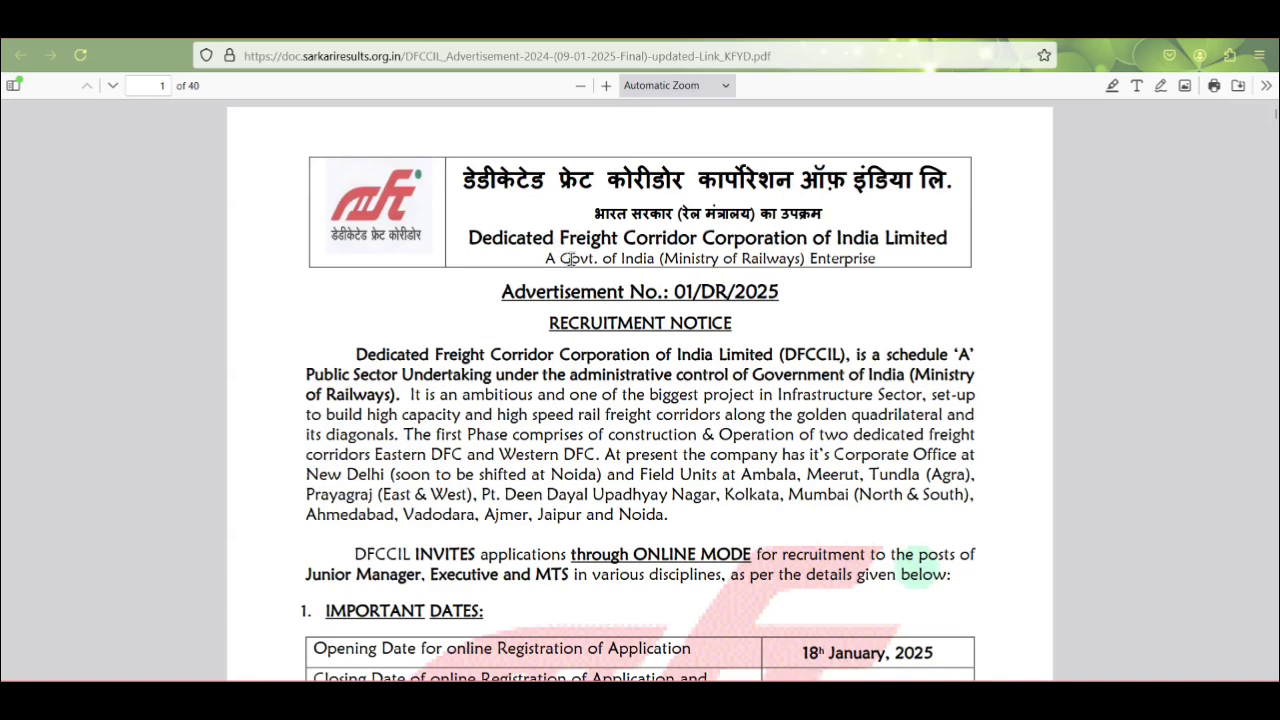
Examine the important dates, application link and notes in the DFCCIL recruitment advertisement PDF.
{"action": "scroll", "coordinate": [597, 280], "scroll_direction": "down", "scroll_amount": 5}
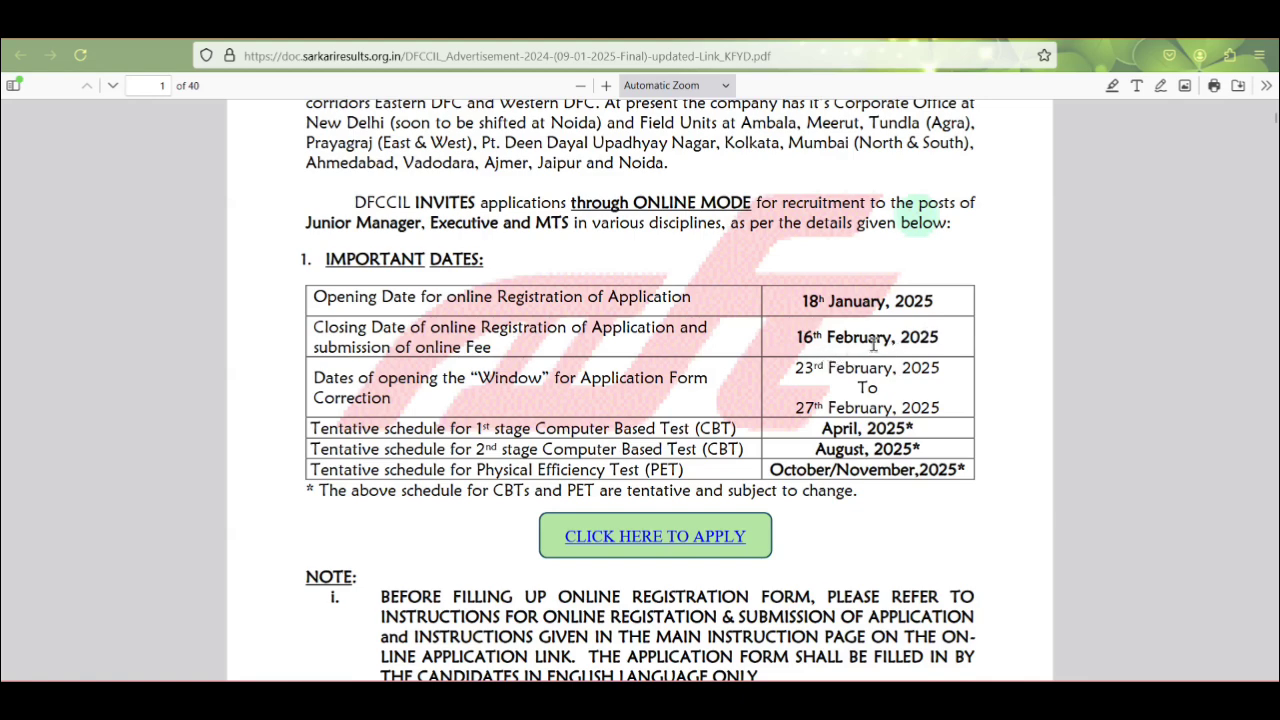
{"action": "scroll", "coordinate": [887, 343], "scroll_direction": "down", "scroll_amount": 3}
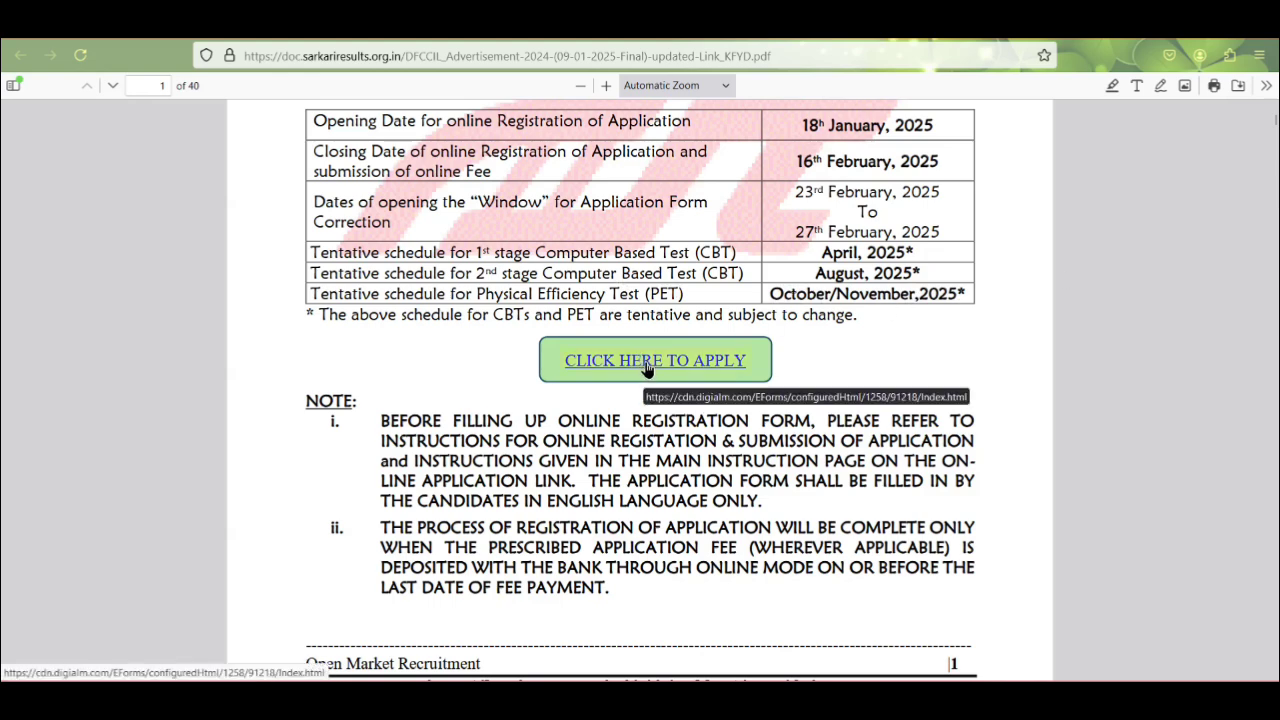
{"action": "scroll", "coordinate": [630, 368], "scroll_direction": "down", "scroll_amount": 3}
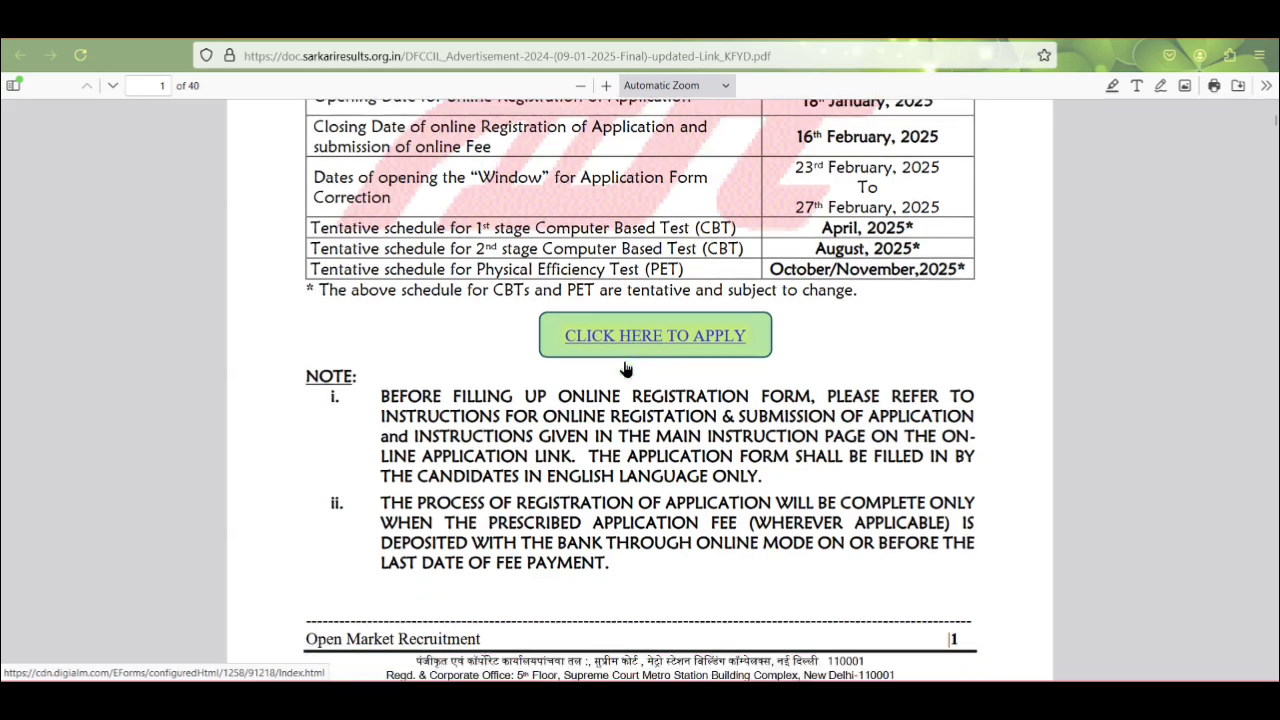
{"action": "scroll", "coordinate": [596, 357], "scroll_direction": "down", "scroll_amount": 8}
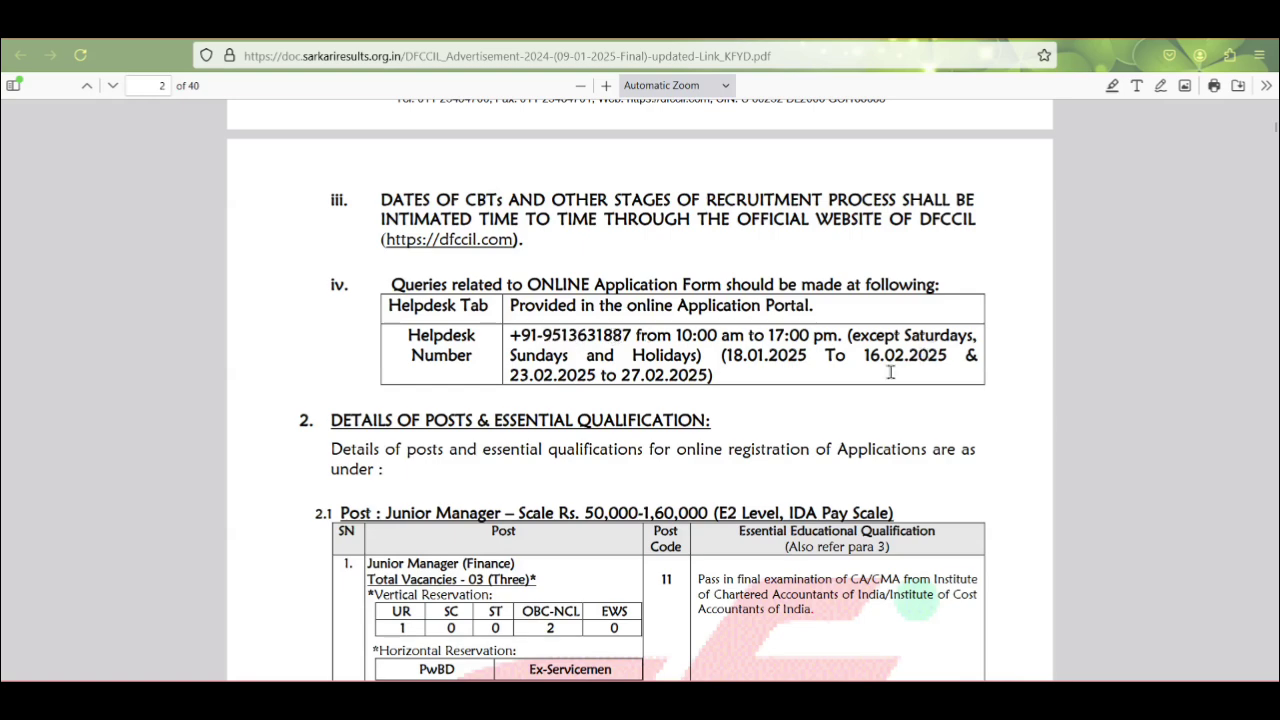
Read the vacancies and essential qualifications for the Junior Manager (Finance) and Executive (Civil) posts in the advertisement.
{"action": "scroll", "coordinate": [590, 377], "scroll_direction": "down", "scroll_amount": 3}
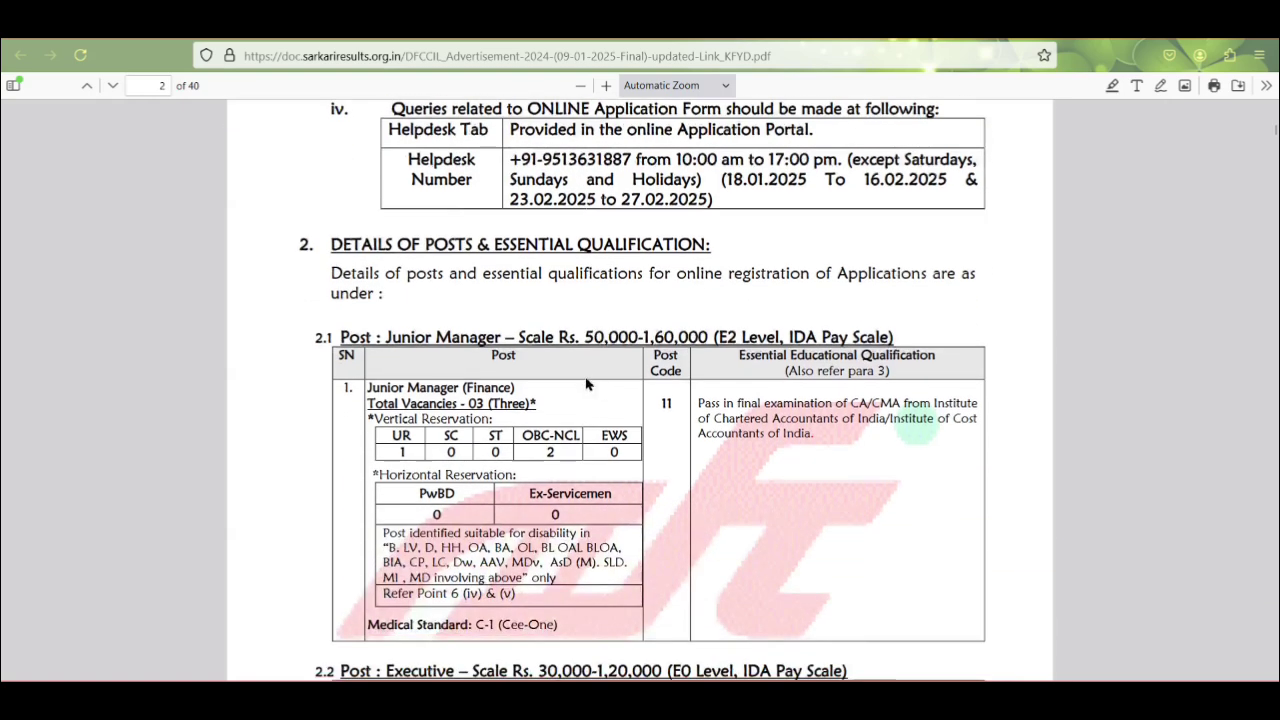
{"action": "scroll", "coordinate": [393, 360], "scroll_direction": "down", "scroll_amount": 3}
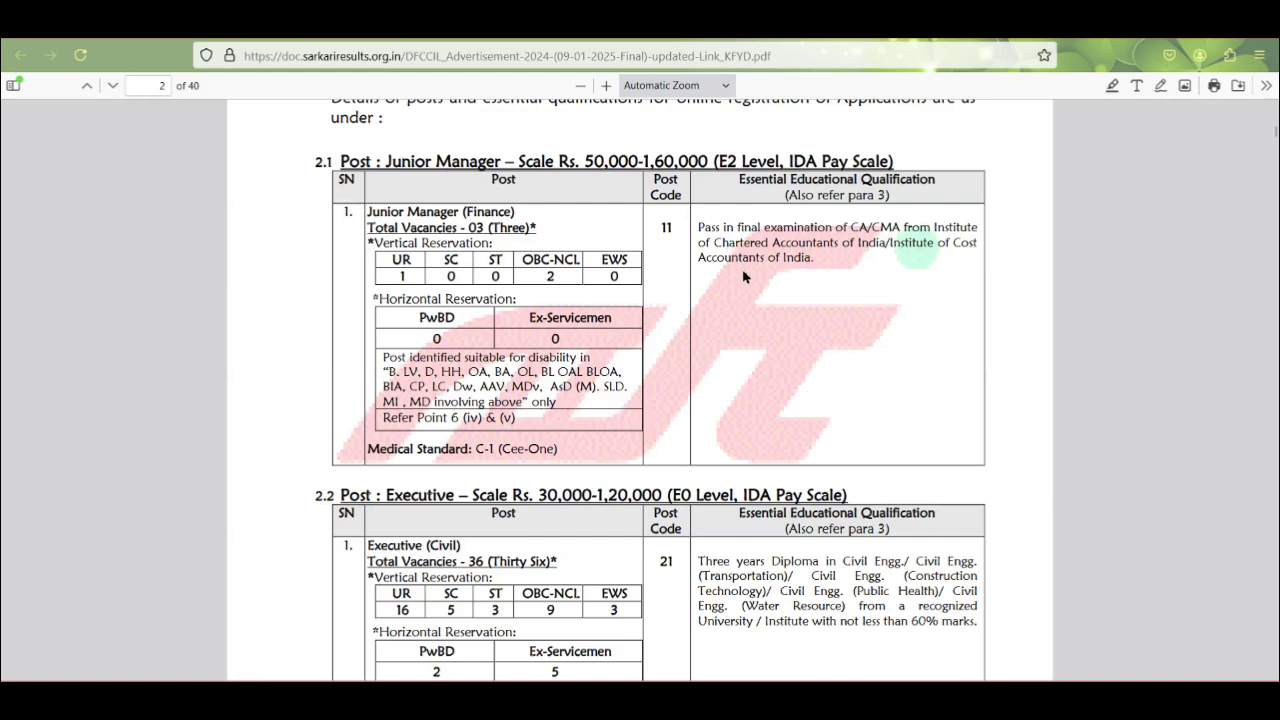
{"action": "scroll", "coordinate": [713, 304], "scroll_direction": "down", "scroll_amount": 3}
{"action": "scroll", "coordinate": [463, 200], "scroll_direction": "down", "scroll_amount": 1}
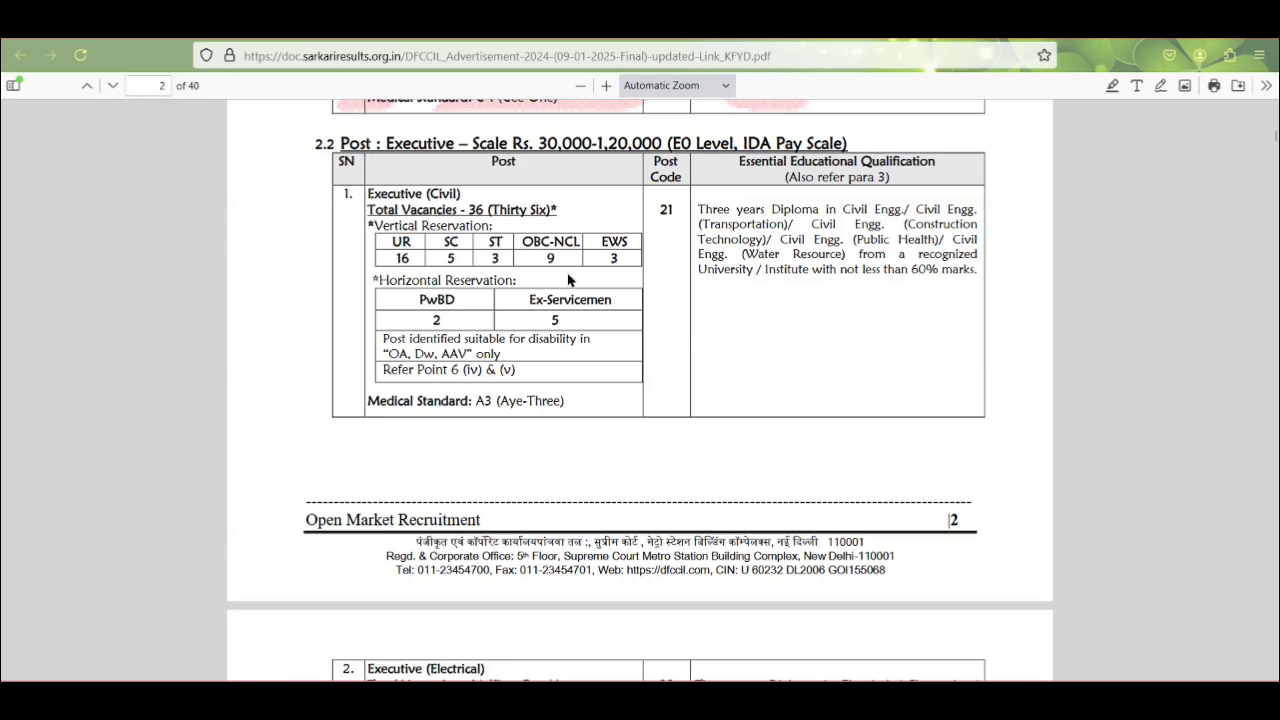
{"action": "scroll", "coordinate": [496, 278], "scroll_direction": "down", "scroll_amount": 1}
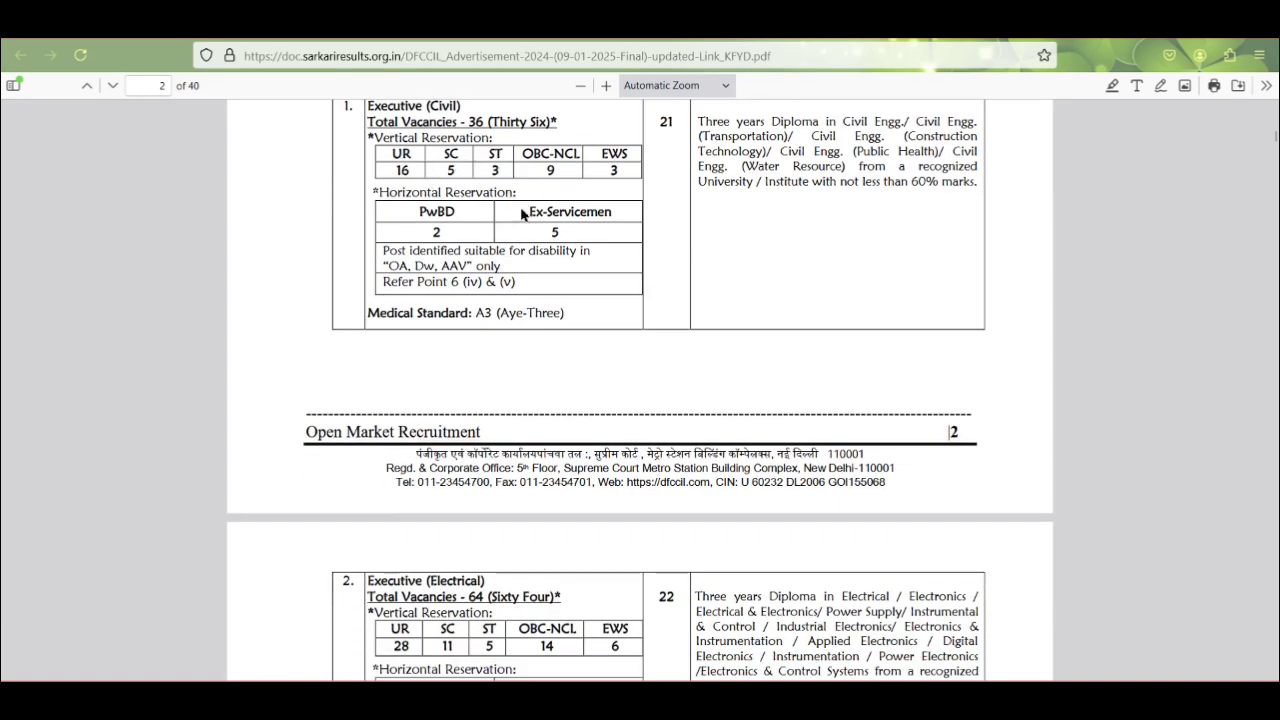
Read the Executive (Electrical) and Executive (Signal and Telecommunication) entries, highlighting the latter's required qualification text.
{"action": "scroll", "coordinate": [517, 222], "scroll_direction": "down", "scroll_amount": 3}
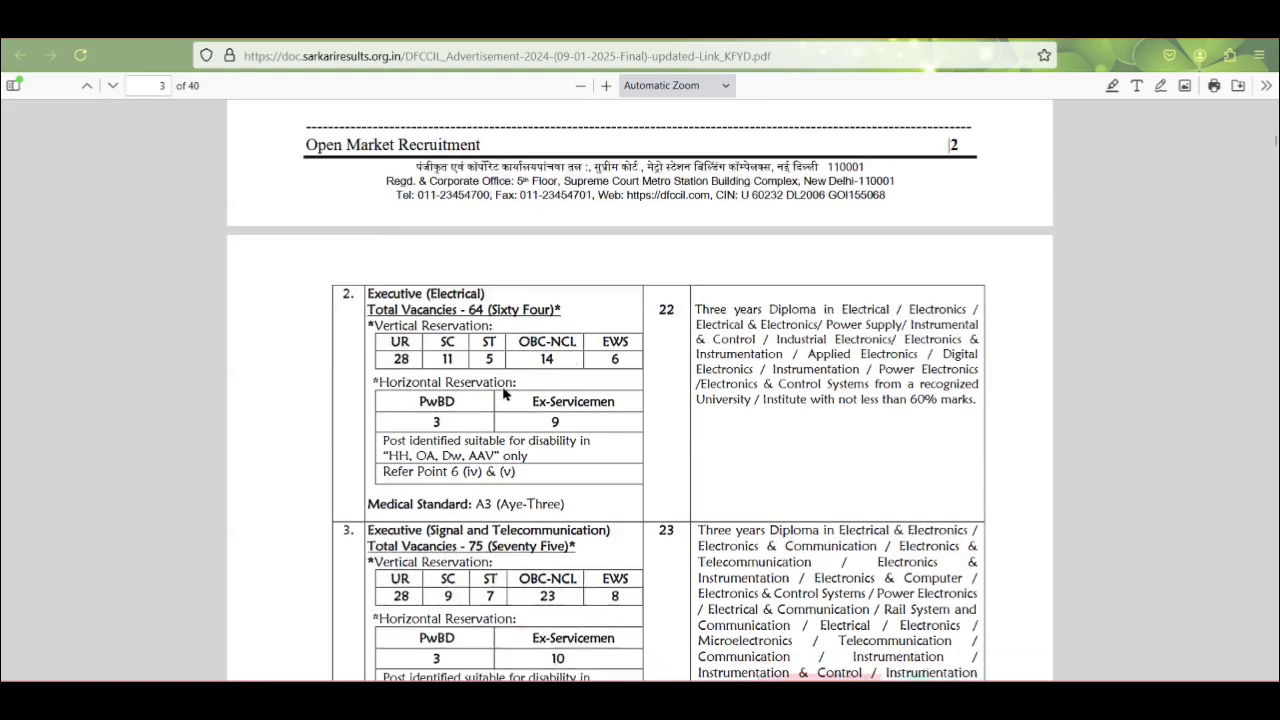
{"action": "scroll", "coordinate": [505, 392], "scroll_direction": "down", "scroll_amount": 3}
{"action": "scroll", "coordinate": [505, 392], "scroll_direction": "down", "scroll_amount": 1}
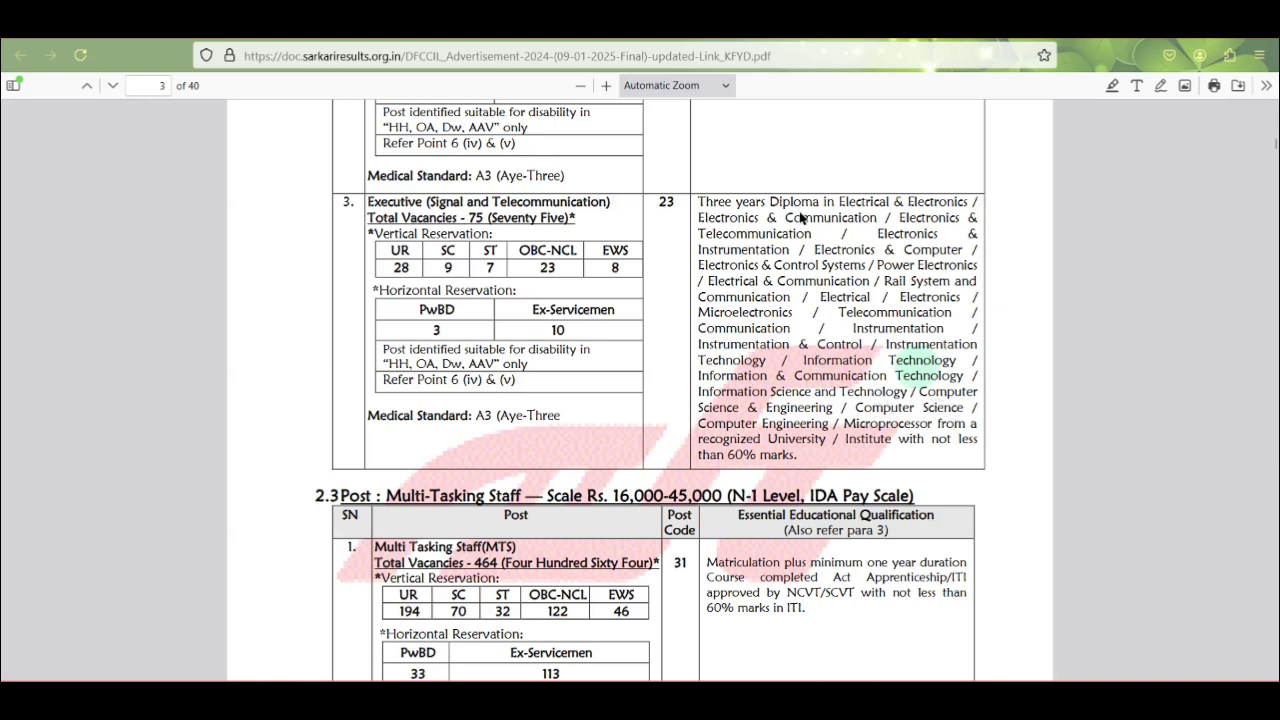
{"action": "left_click_drag", "start_coordinate": [700, 206], "coordinate": [856, 457]}
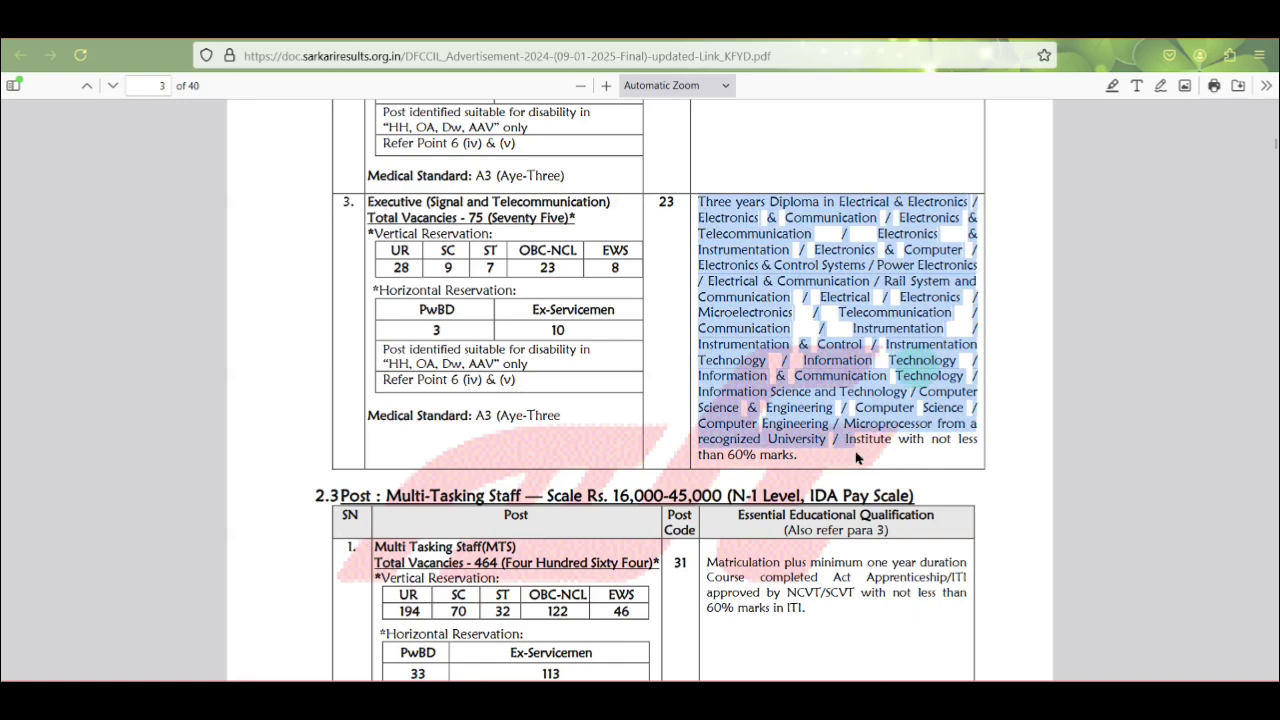
{"action": "left_click", "coordinate": [891, 440]}
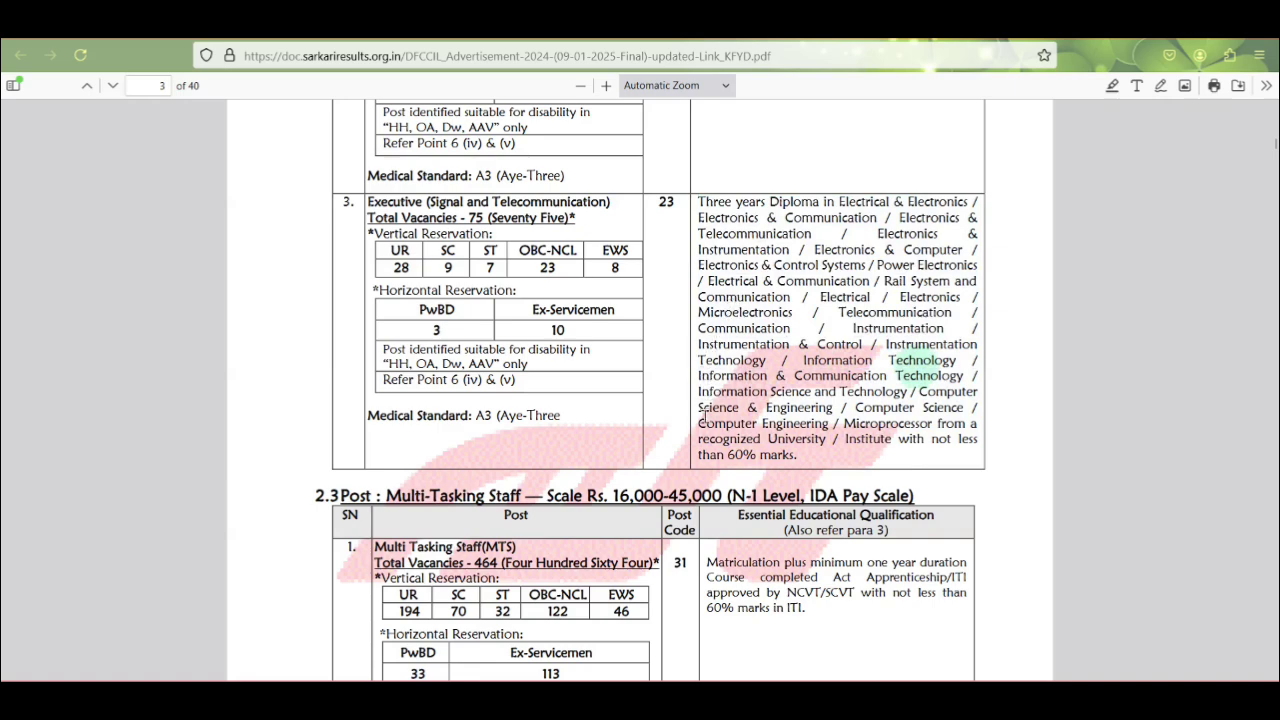
Examine the Multi-Tasking Staff vacancies, the qualification instructions and the age limit section of the advertisement.
{"action": "scroll", "coordinate": [703, 420], "scroll_direction": "down", "scroll_amount": 5}
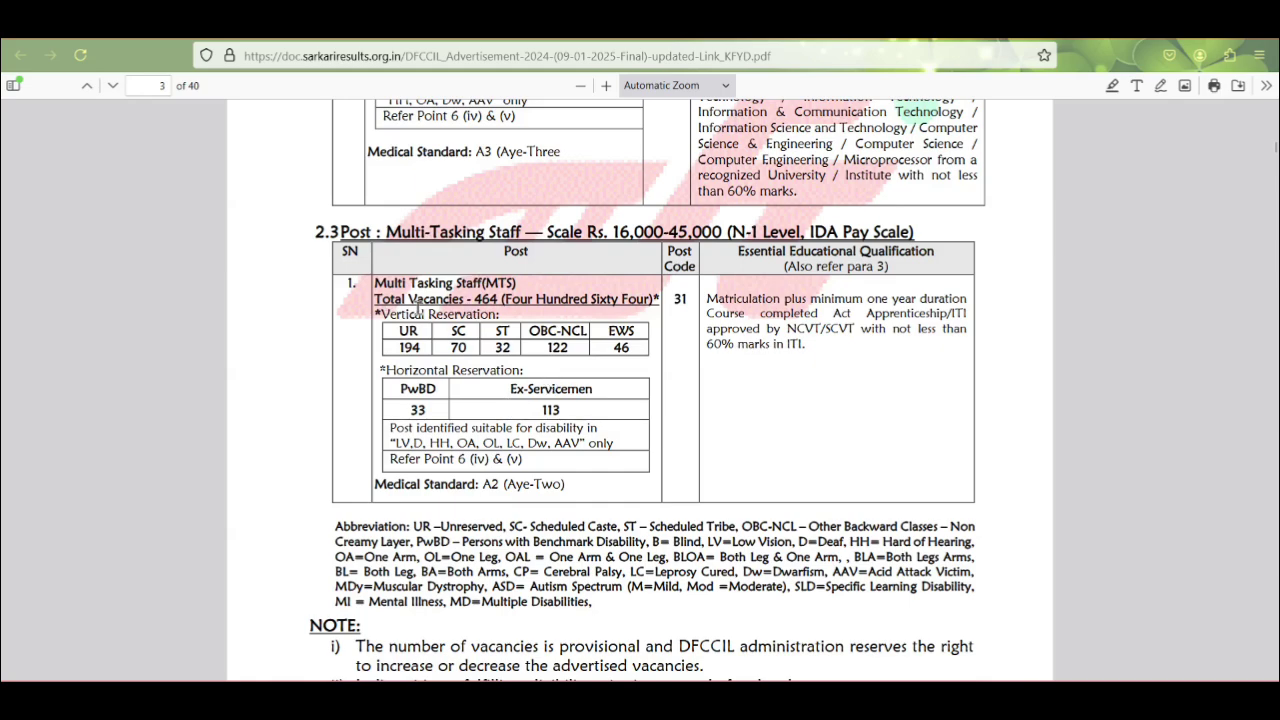
{"action": "scroll", "coordinate": [556, 388], "scroll_direction": "down", "scroll_amount": 2}
{"action": "scroll", "coordinate": [560, 390], "scroll_direction": "down", "scroll_amount": 5}
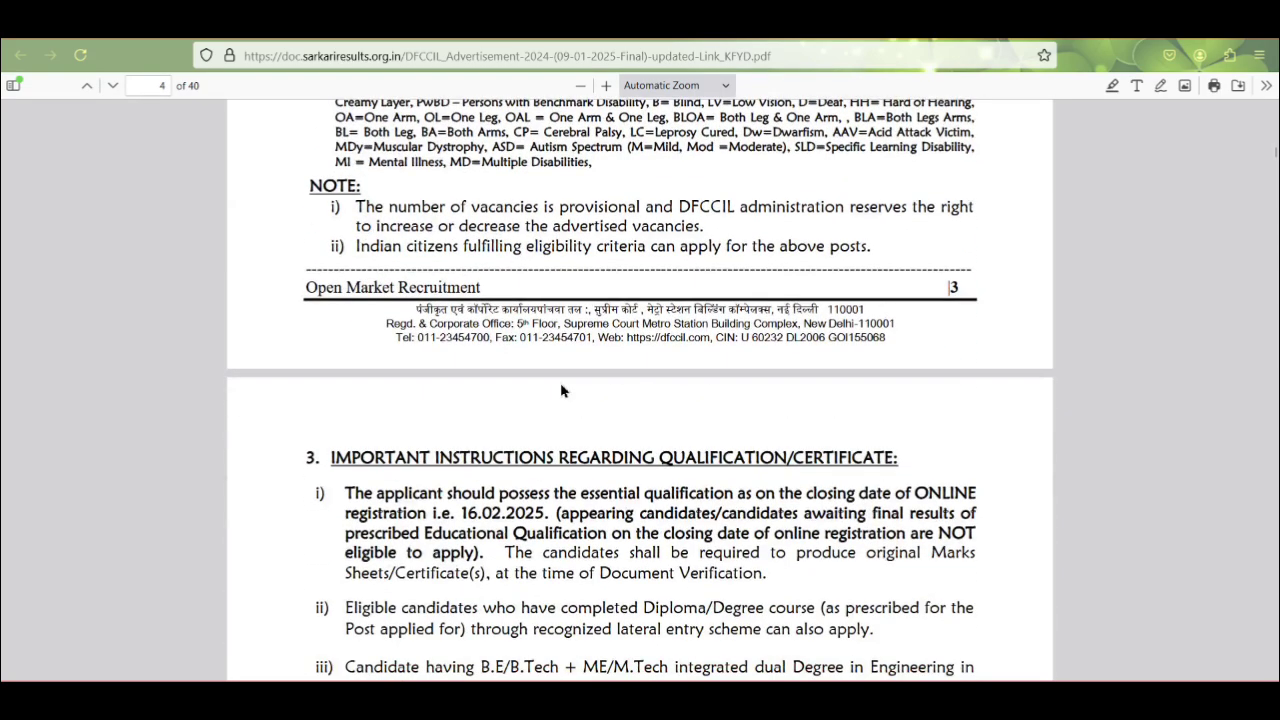
{"action": "scroll", "coordinate": [561, 390], "scroll_direction": "down", "scroll_amount": 16}
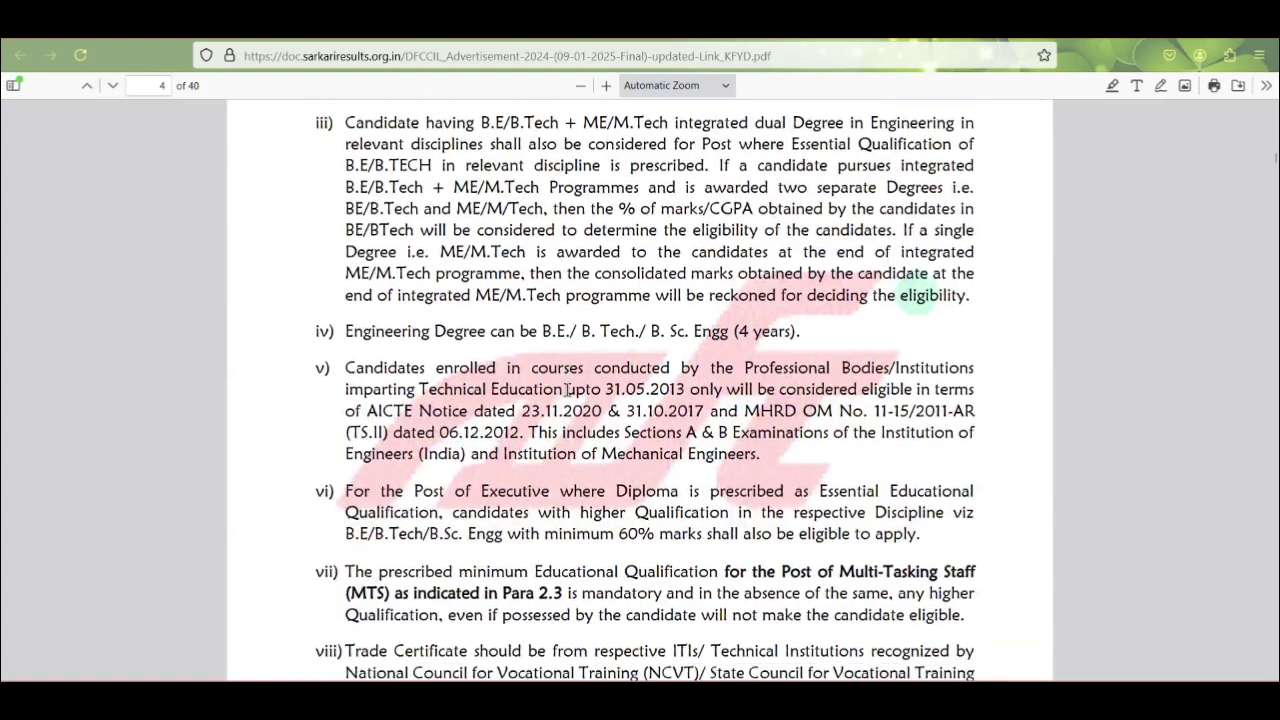
{"action": "scroll", "coordinate": [570, 394], "scroll_direction": "down", "scroll_amount": 16}
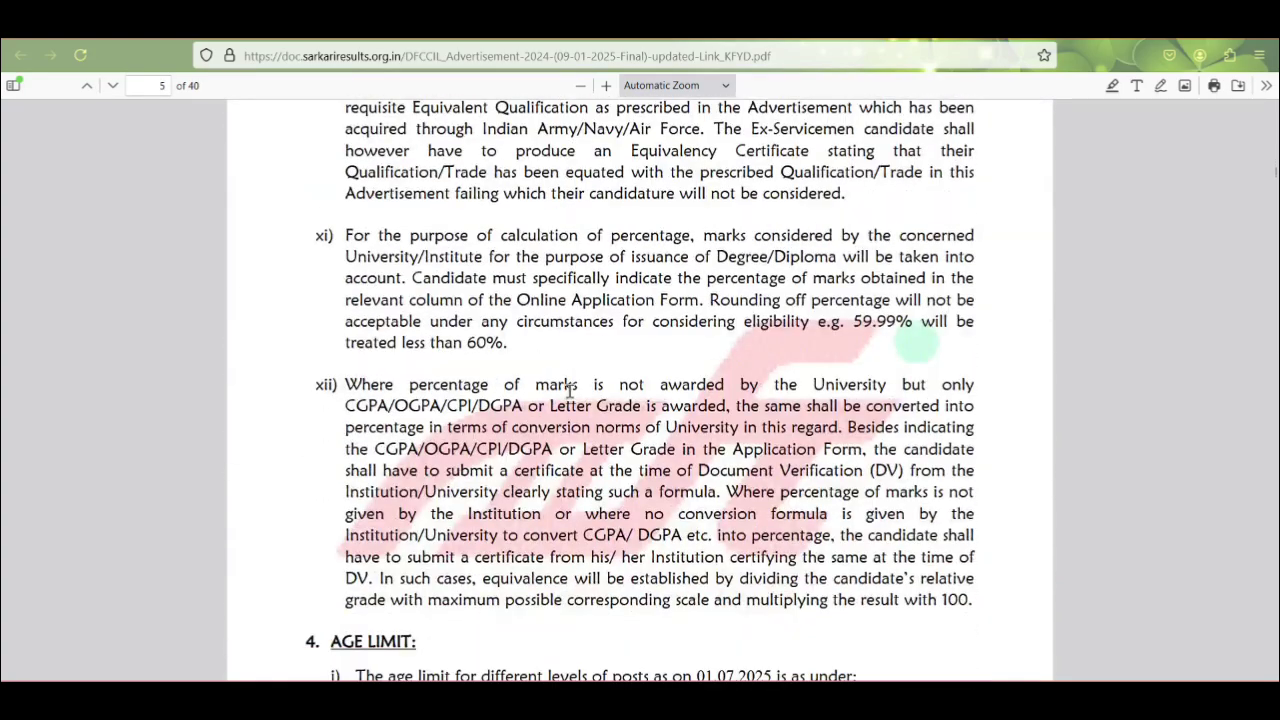
{"action": "scroll", "coordinate": [570, 390], "scroll_direction": "down", "scroll_amount": 5}
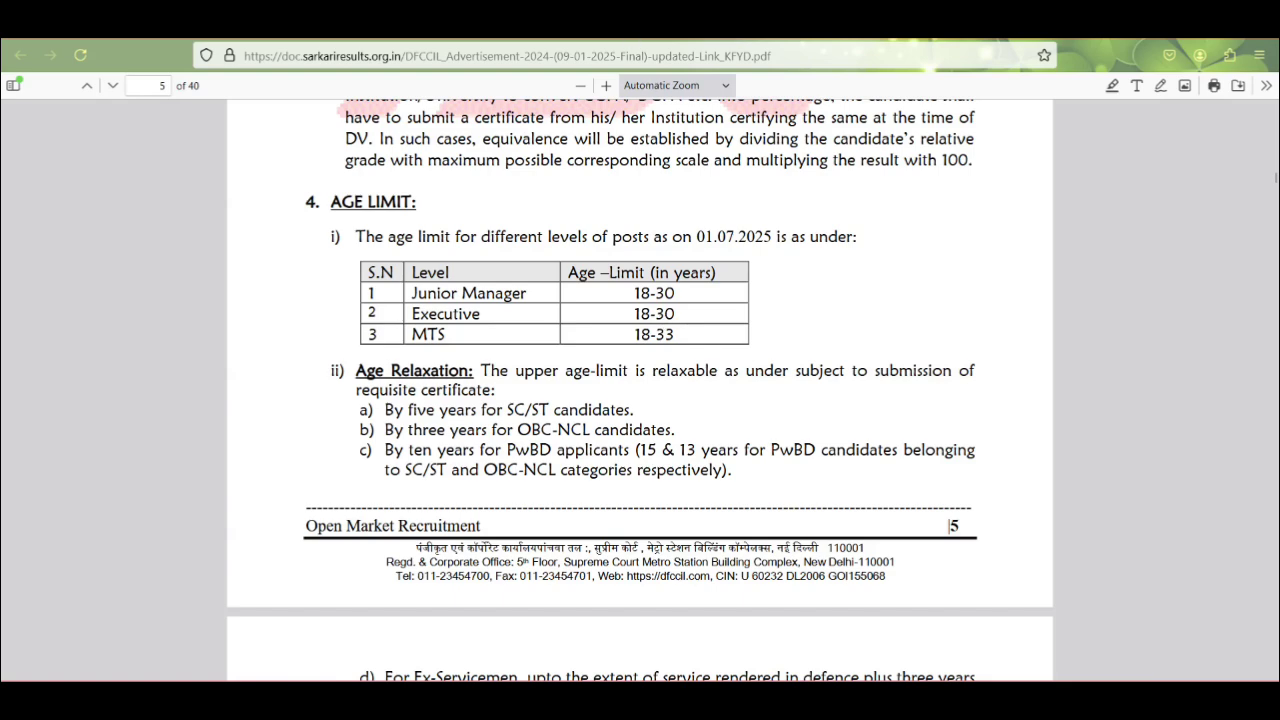
Return to the DFCCIL Form 2025 portal and open the candidate registration form.
{"action": "left_click", "coordinate": [660, 28]}
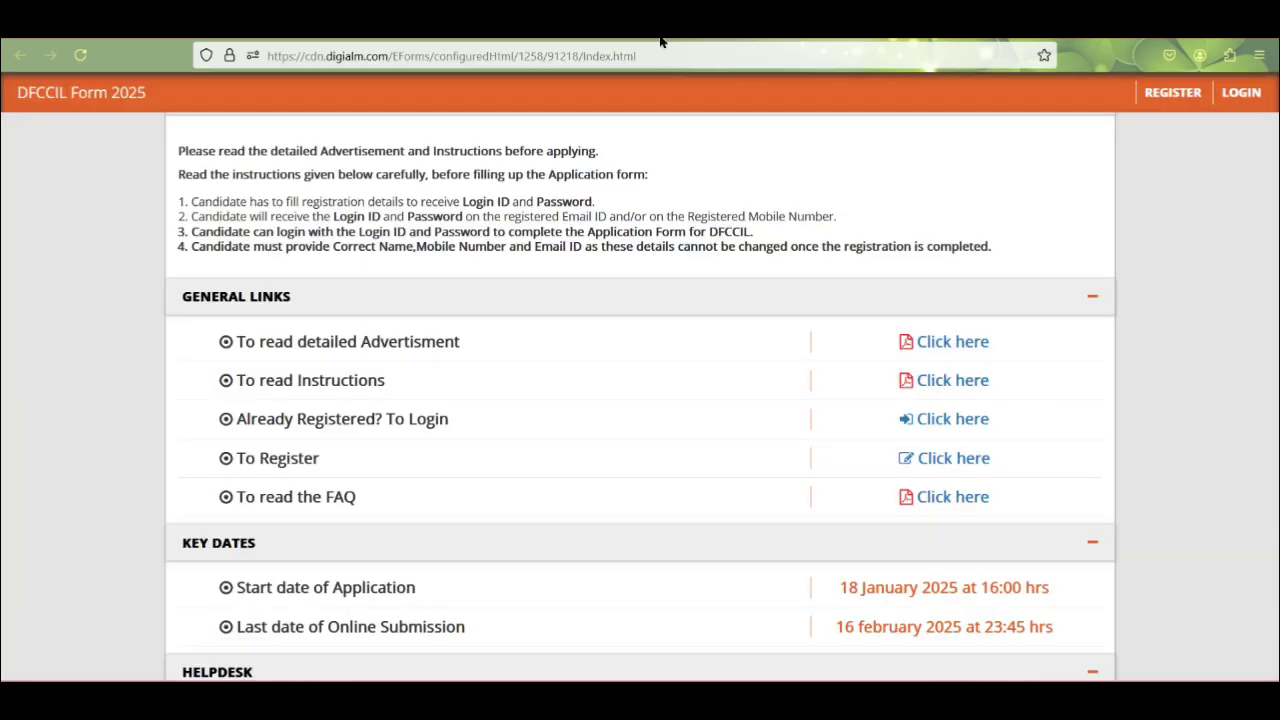
{"action": "scroll", "coordinate": [868, 412], "scroll_direction": "up", "scroll_amount": 1}
{"action": "scroll", "coordinate": [630, 375], "scroll_direction": "up", "scroll_amount": 3}
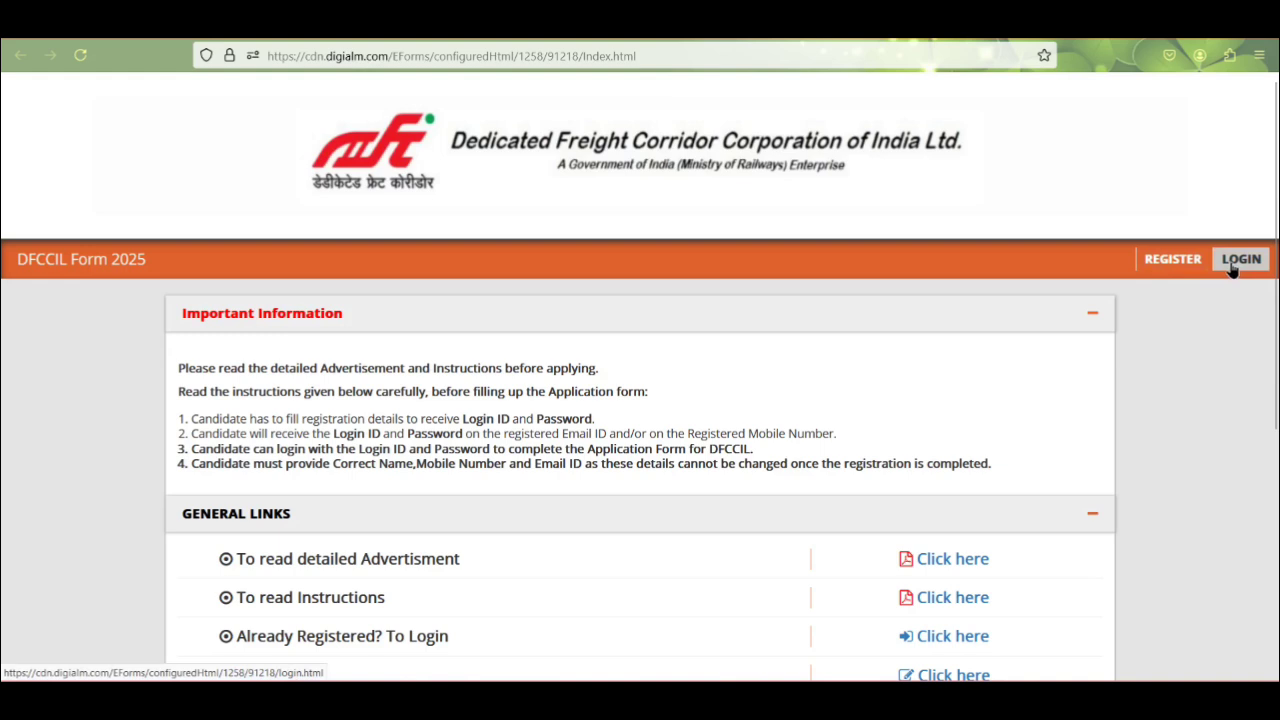
{"action": "left_click", "coordinate": [1156, 262]}
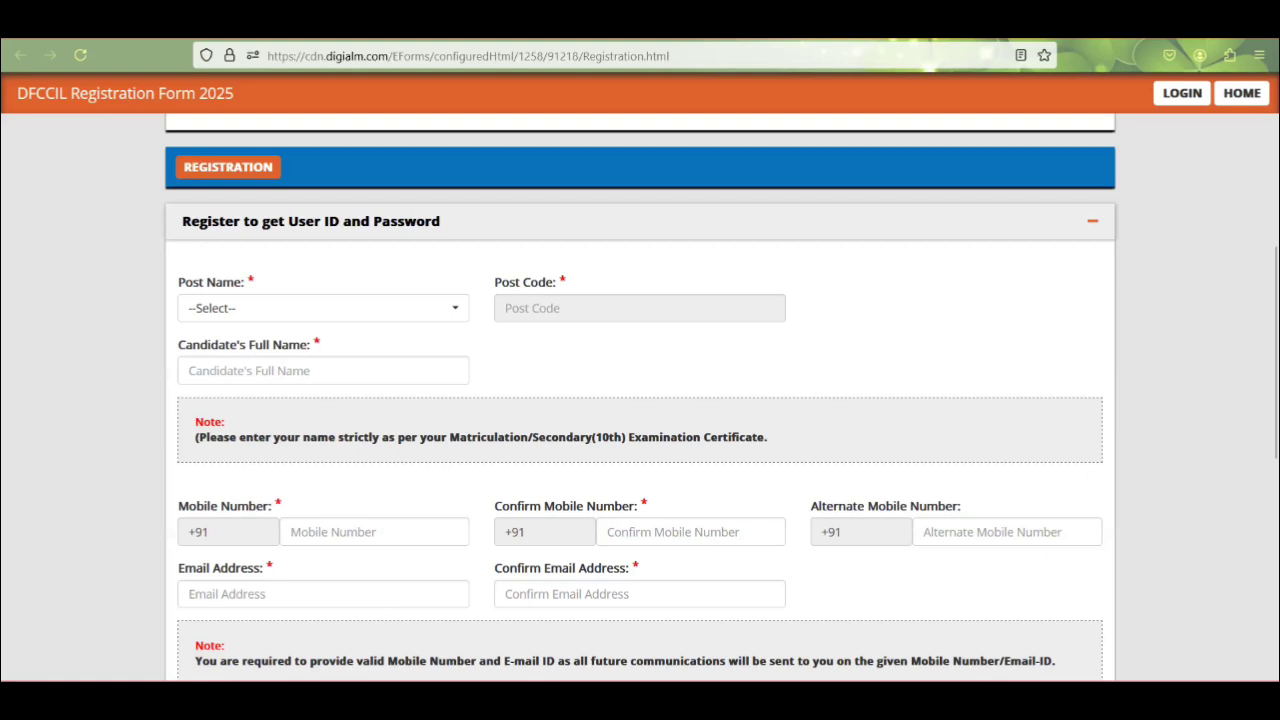
{"action": "scroll", "coordinate": [258, 352], "scroll_direction": "down", "scroll_amount": 1}
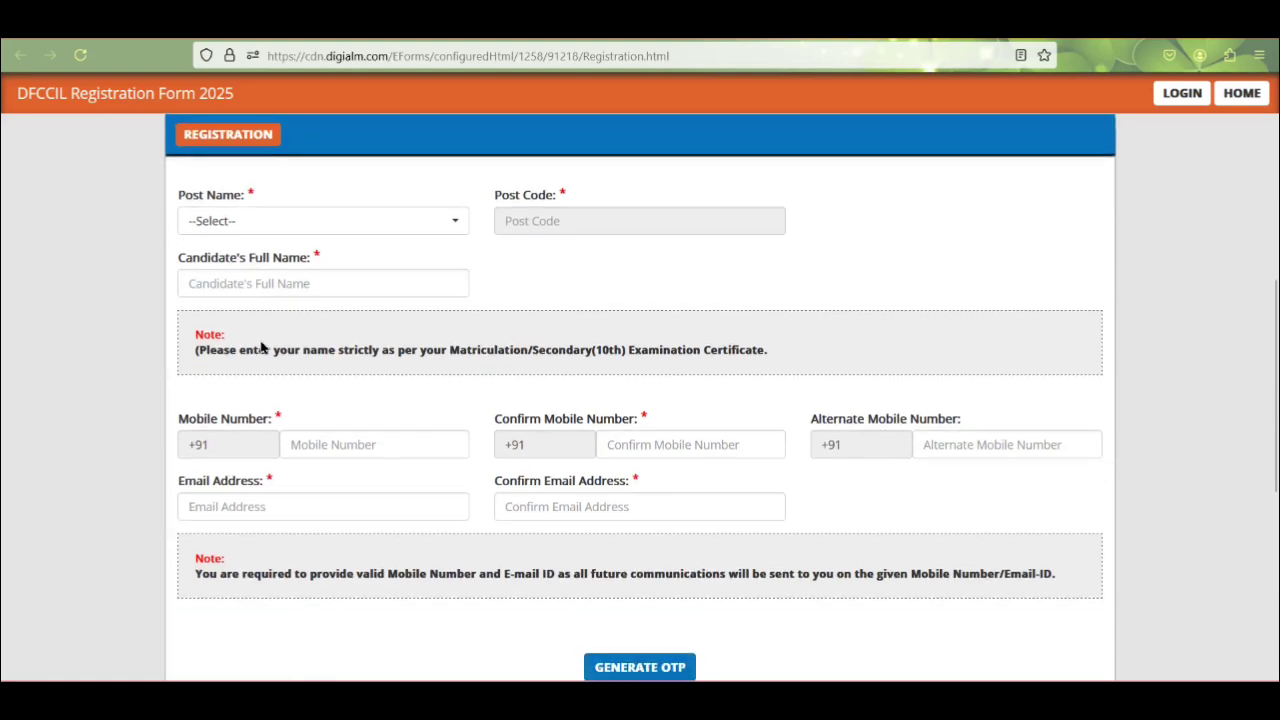
Check the registration form's available posts against the advertisement's post details and choose Multi Tasking Staff as the post name.
{"action": "left_click", "coordinate": [240, 224]}
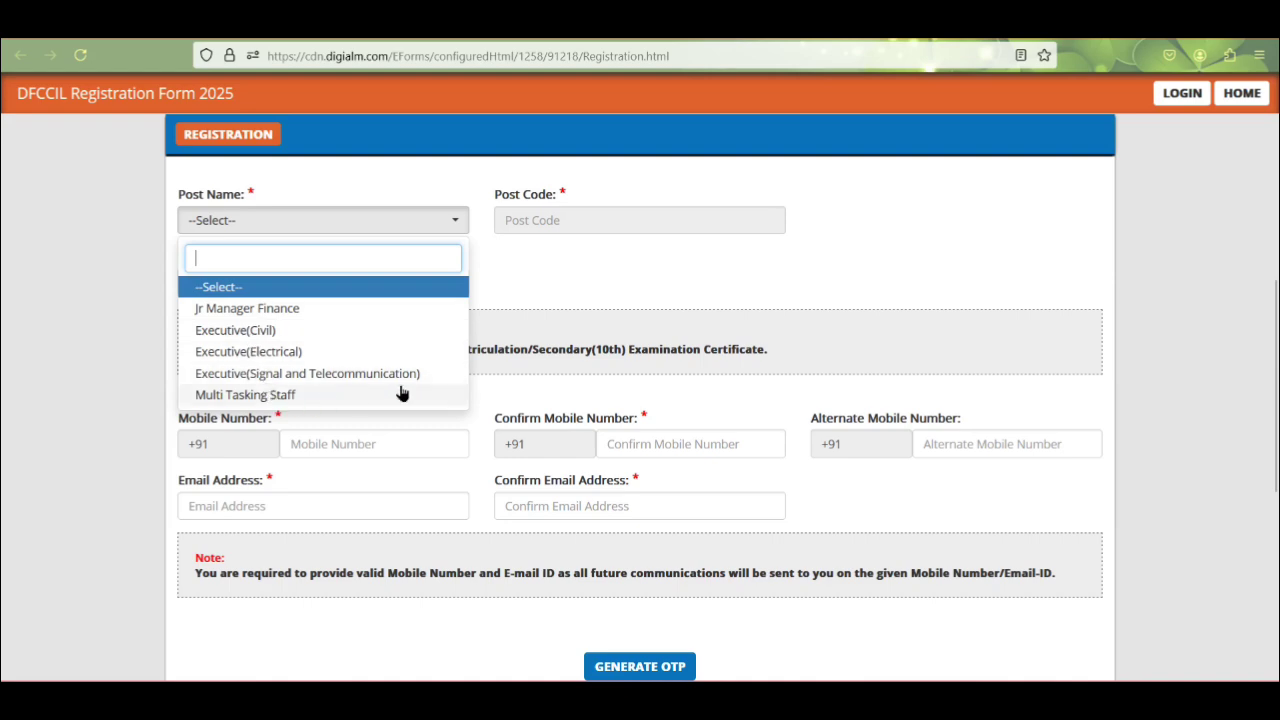
{"action": "left_click", "coordinate": [500, 22]}
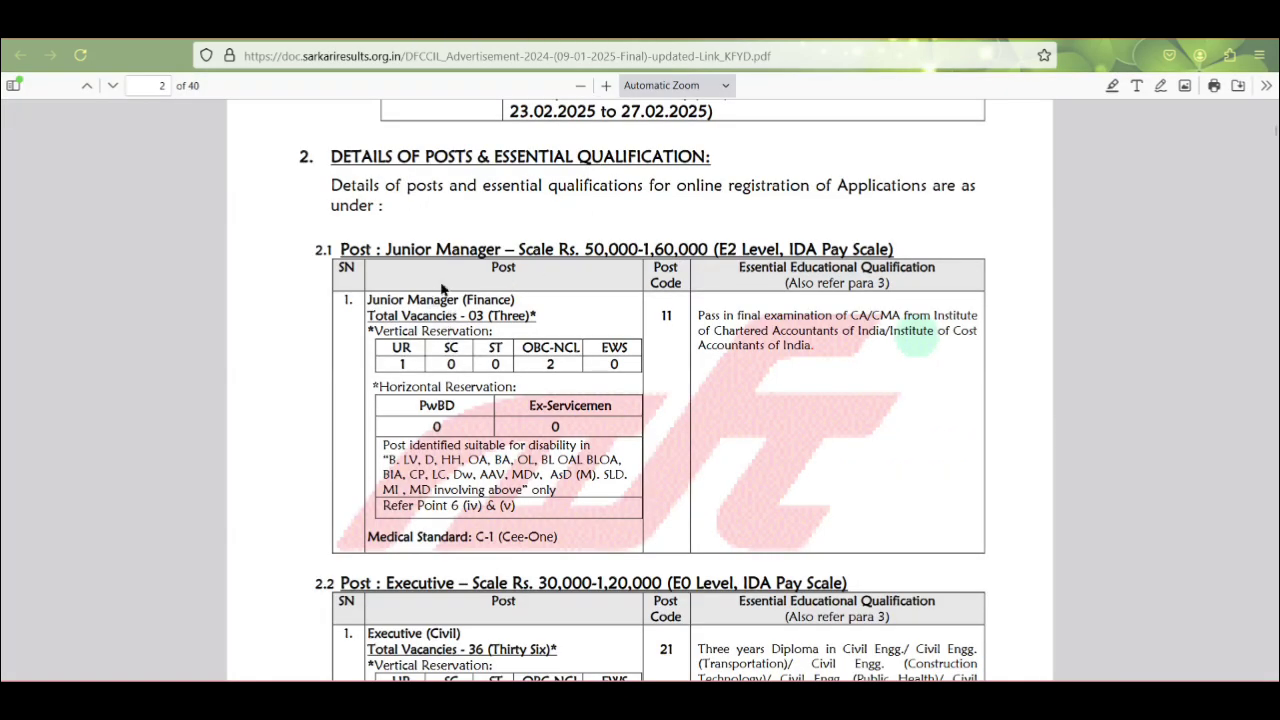
{"action": "scroll", "coordinate": [443, 288], "scroll_direction": "down", "scroll_amount": 3}
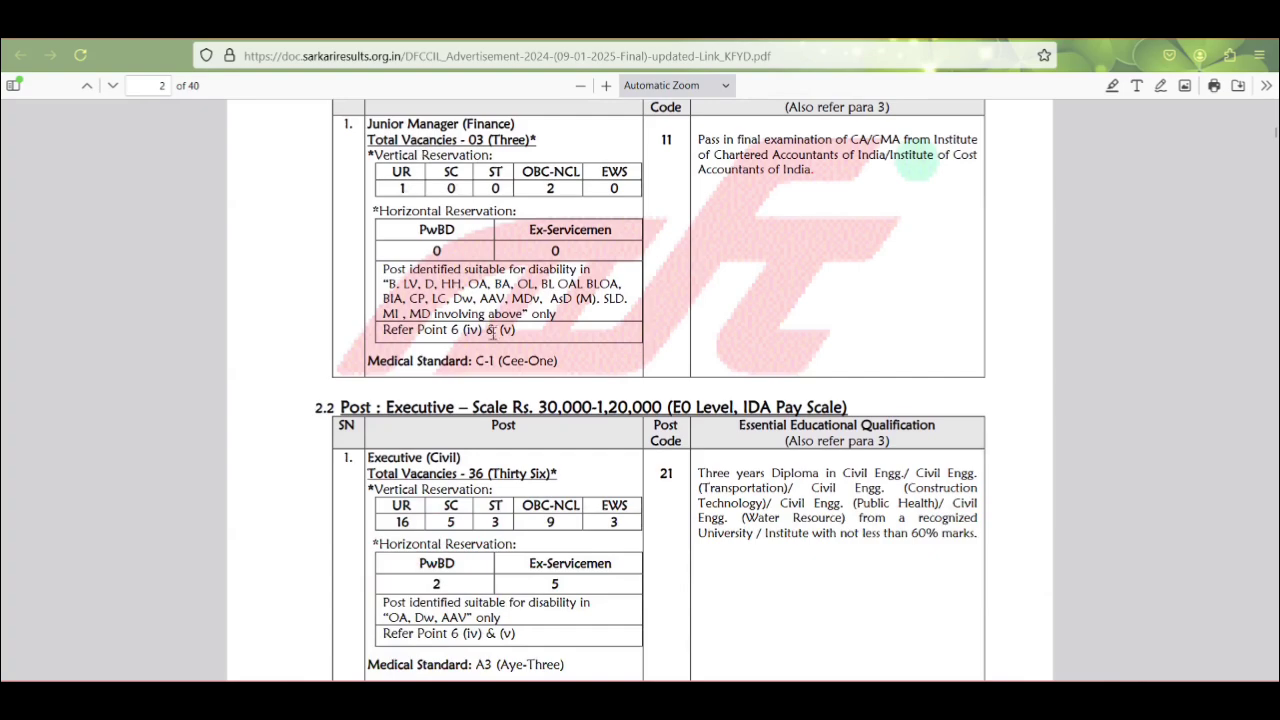
{"action": "scroll", "coordinate": [492, 332], "scroll_direction": "down", "scroll_amount": 13}
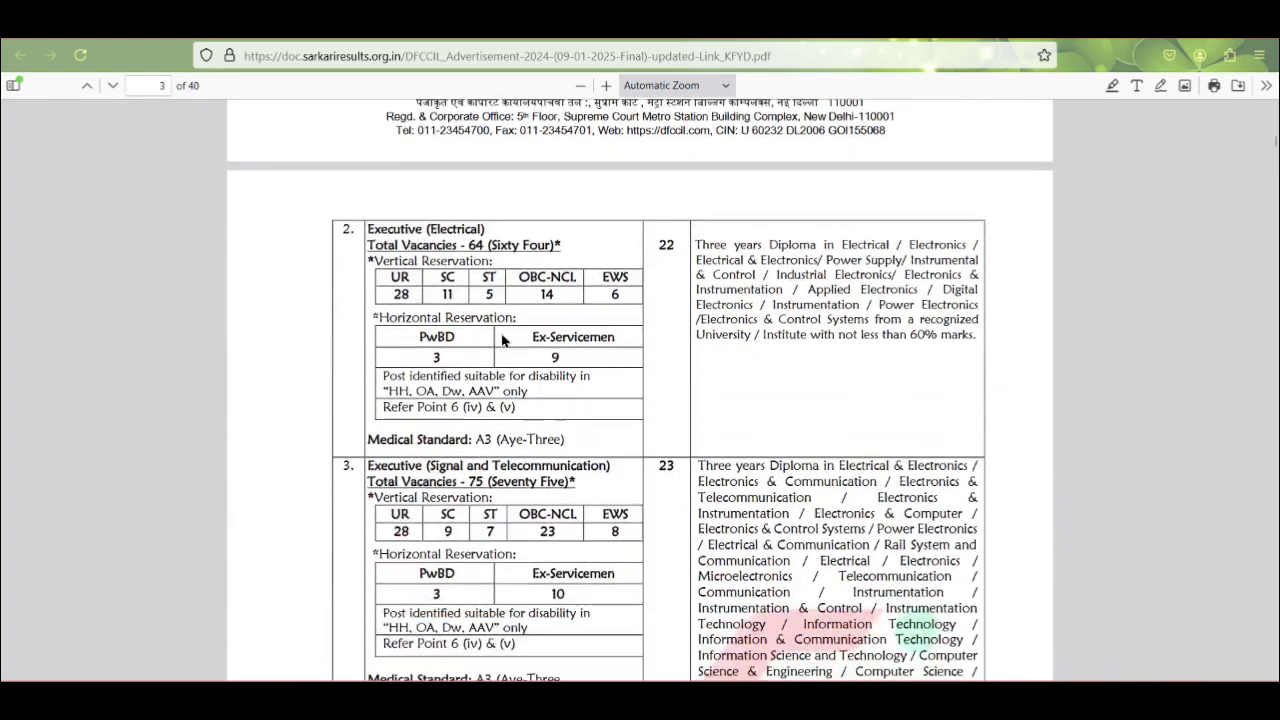
{"action": "scroll", "coordinate": [496, 320], "scroll_direction": "down", "scroll_amount": 9}
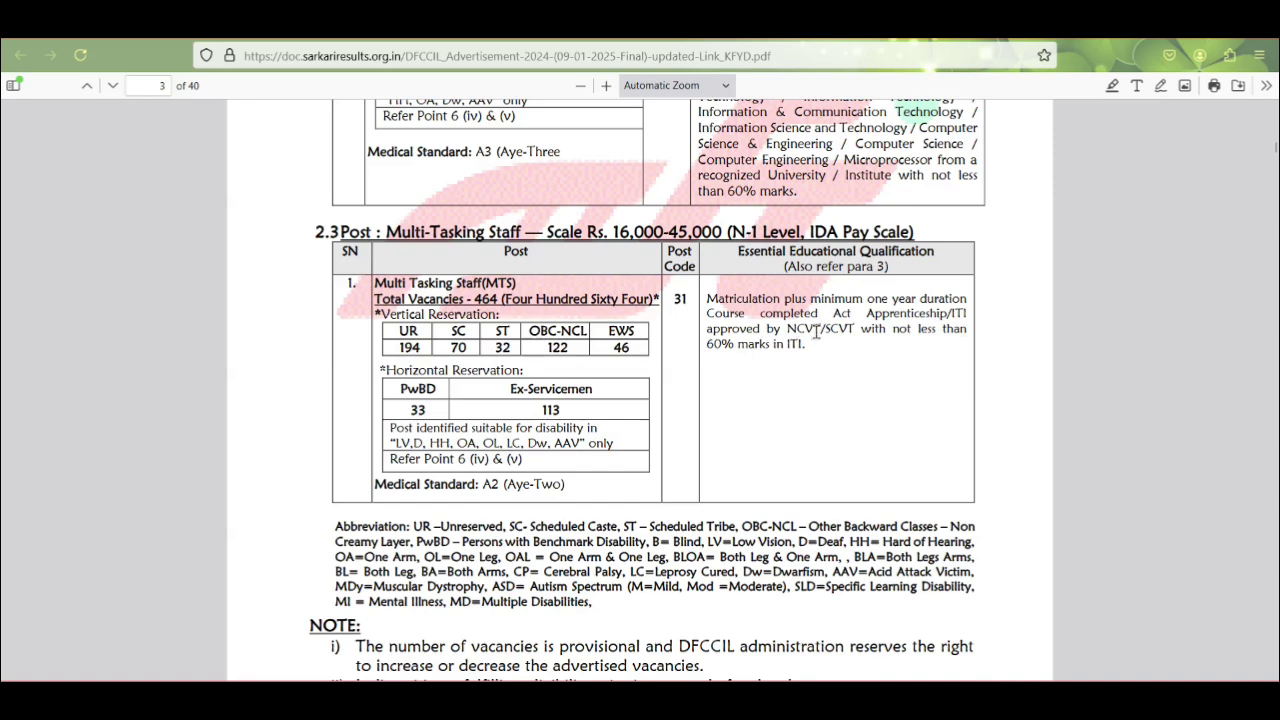
{"action": "left_click", "coordinate": [769, 43]}
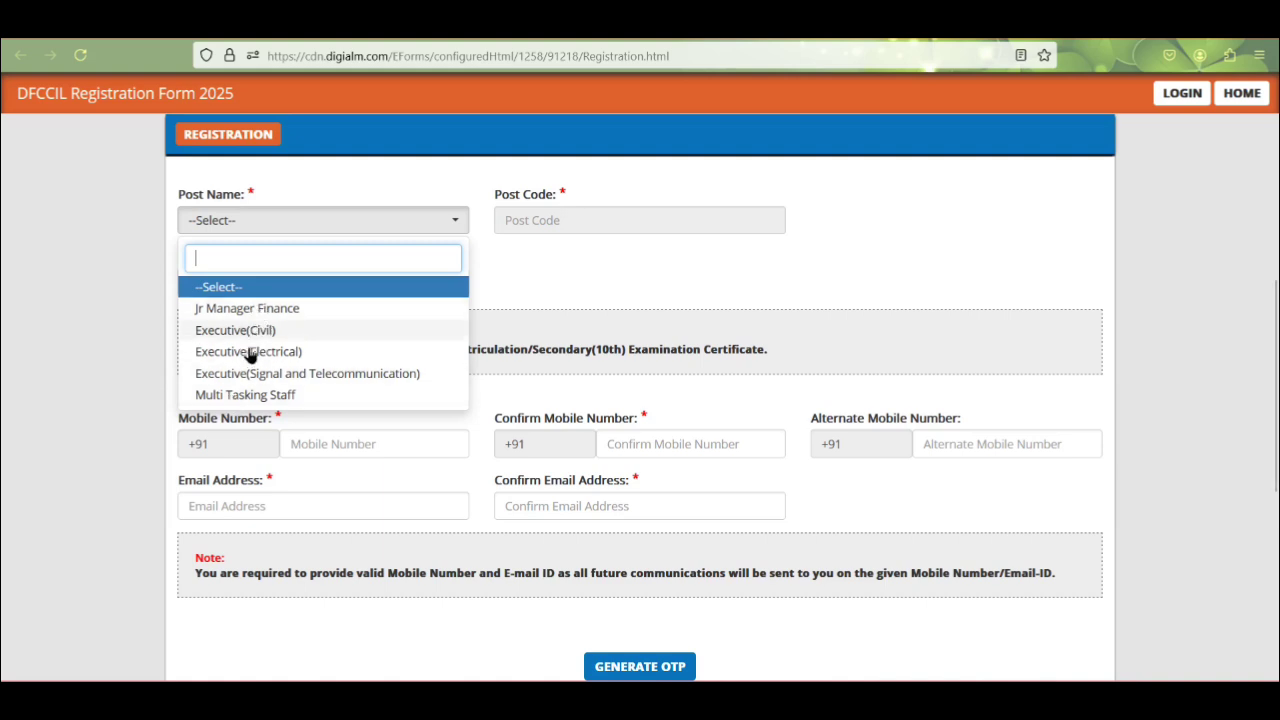
{"action": "left_click", "coordinate": [250, 395]}
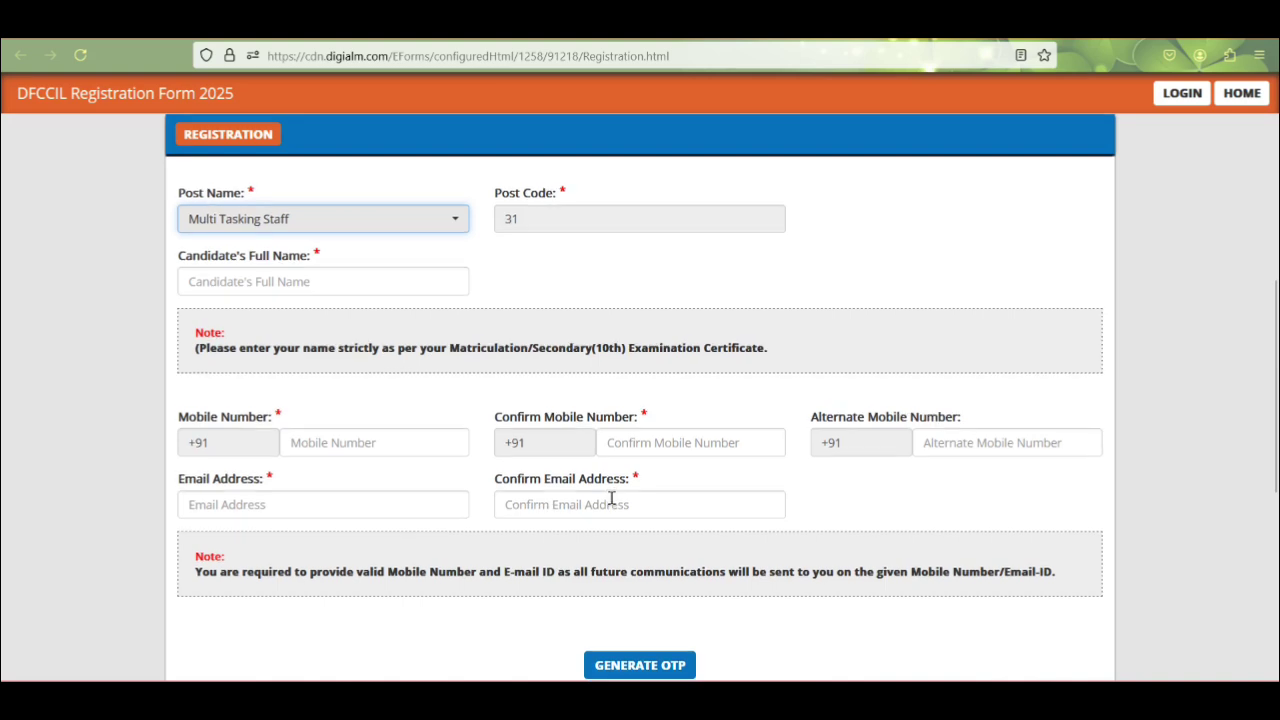
{"action": "scroll", "coordinate": [480, 393], "scroll_direction": "down", "scroll_amount": 1}
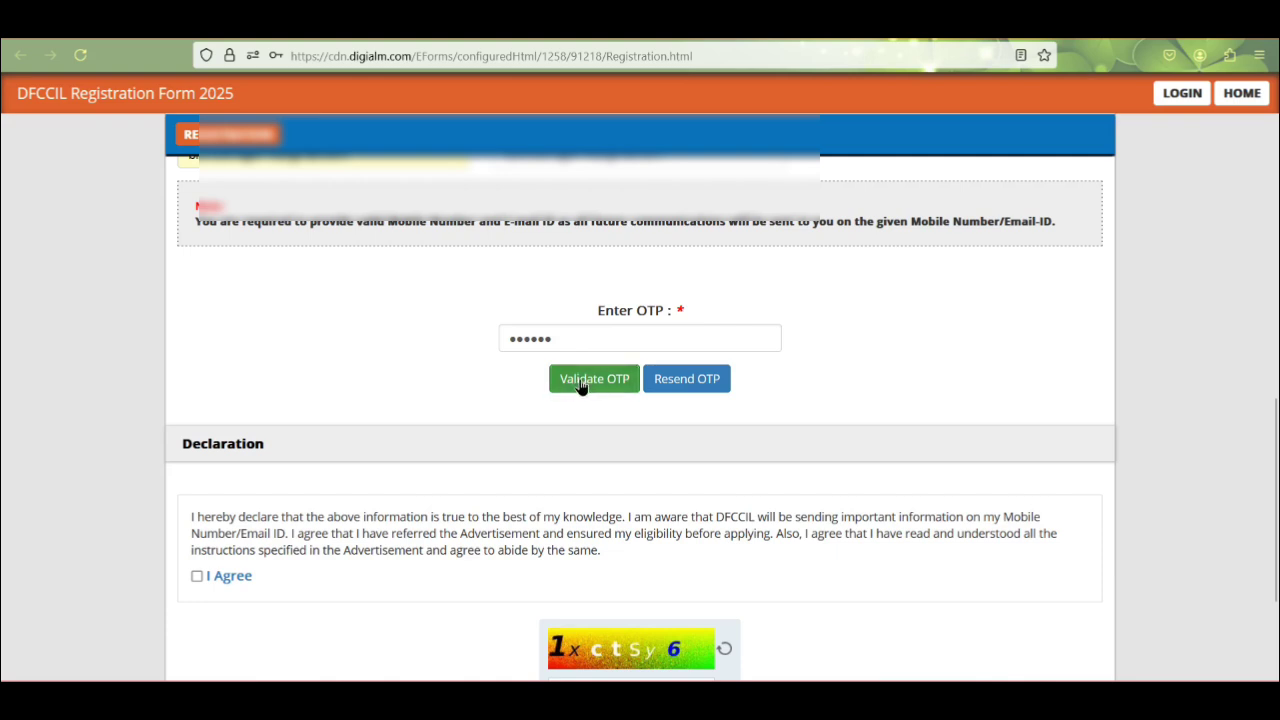
Validate the entered OTP and agree to the declaration in the registration form.
{"action": "left_click", "coordinate": [582, 380]}
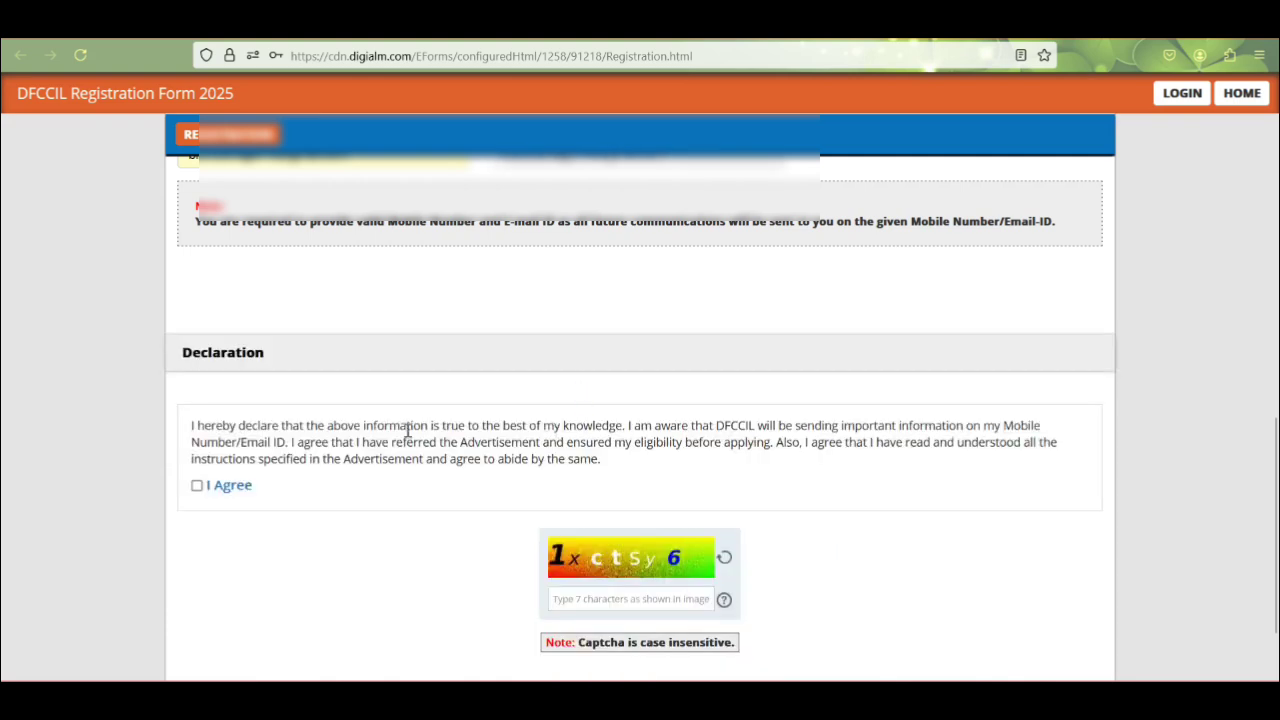
{"action": "scroll", "coordinate": [412, 433], "scroll_direction": "down", "scroll_amount": 2}
{"action": "scroll", "coordinate": [420, 436], "scroll_direction": "up", "scroll_amount": 2}
{"action": "scroll", "coordinate": [430, 436], "scroll_direction": "down", "scroll_amount": 1}
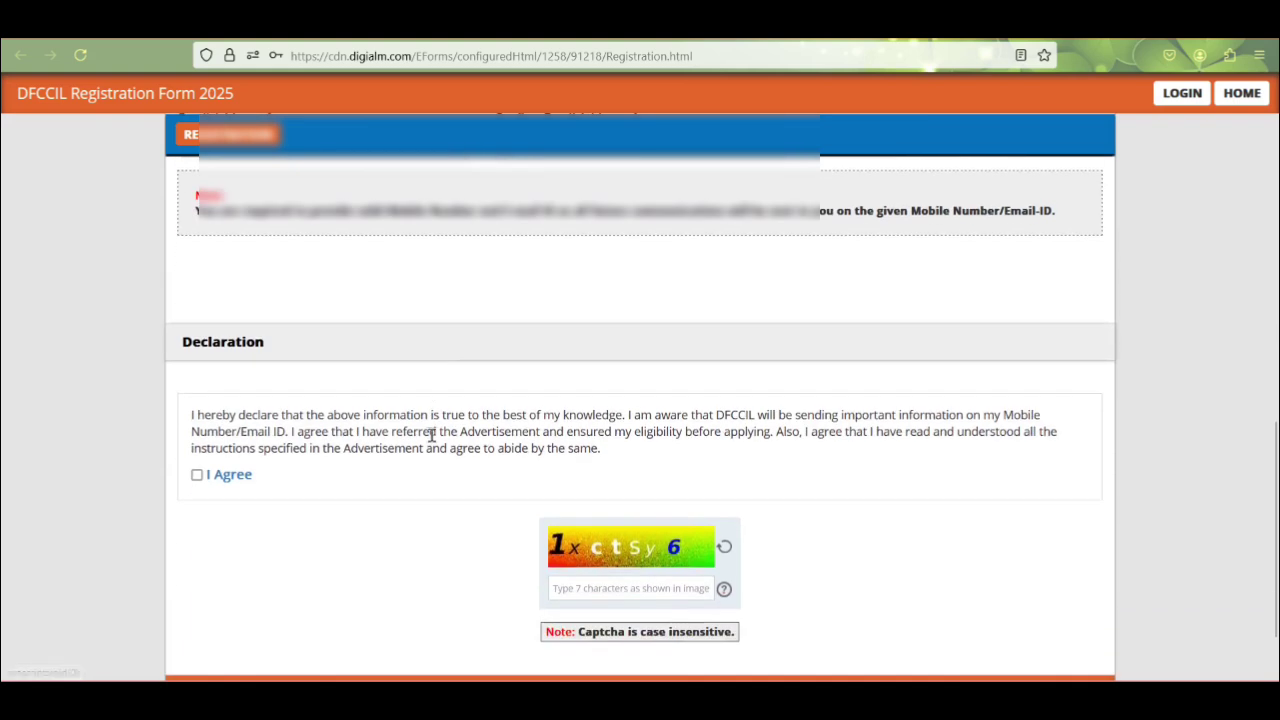
{"action": "left_click", "coordinate": [198, 476]}
{"action": "scroll", "coordinate": [523, 449], "scroll_direction": "down", "scroll_amount": 2}
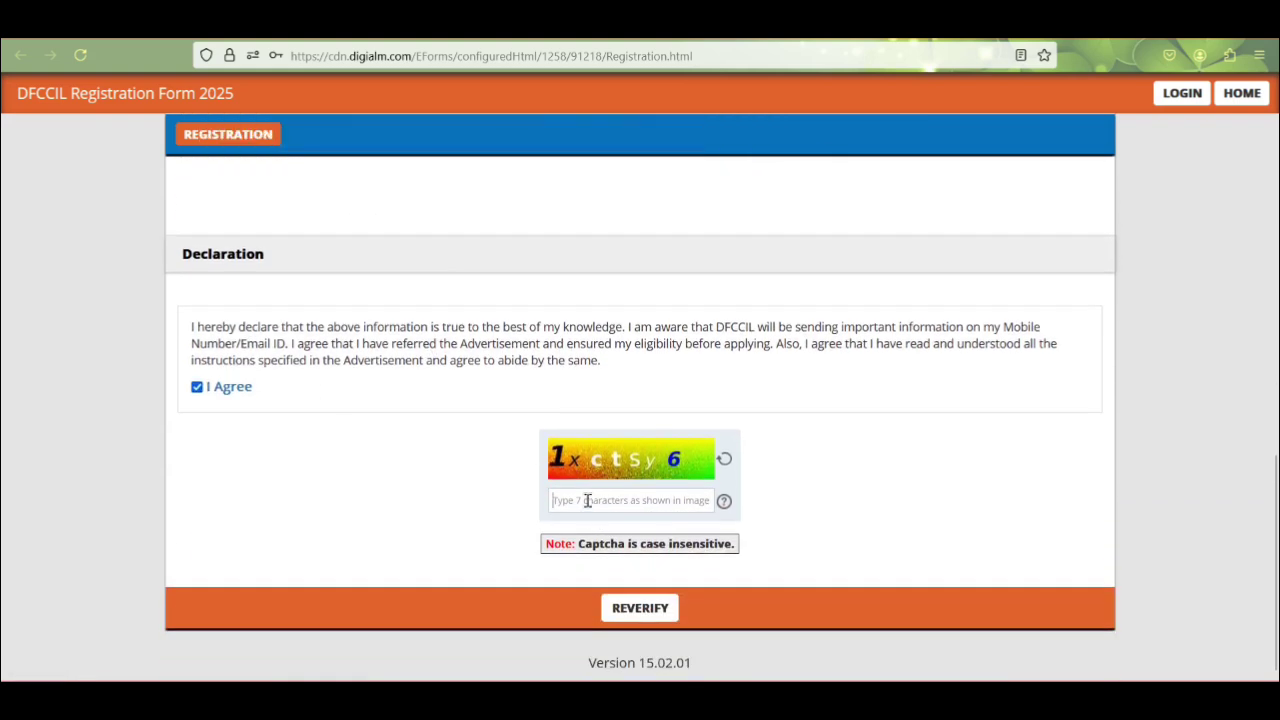
Fill in the captcha code shown in the image and reverify the registration entries.
{"action": "left_click", "coordinate": [595, 496]}
{"action": "type", "text": "1xctsy6"}
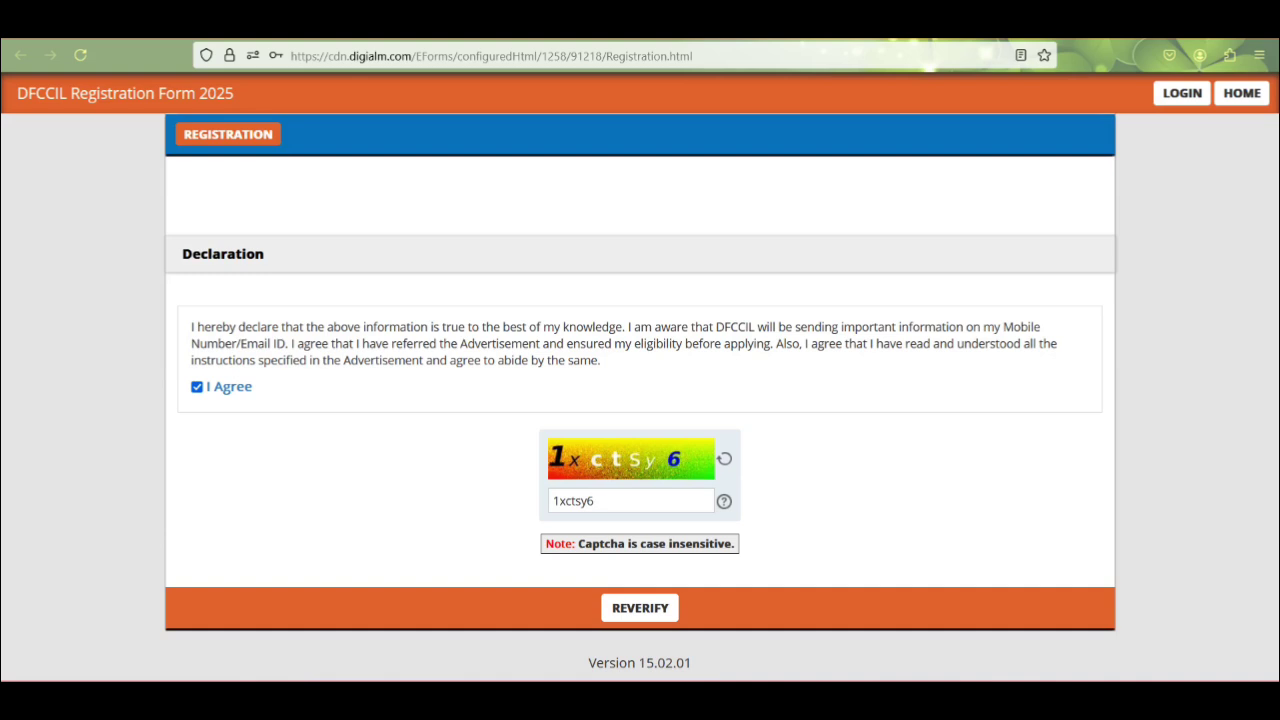
{"action": "left_click", "coordinate": [630, 610]}
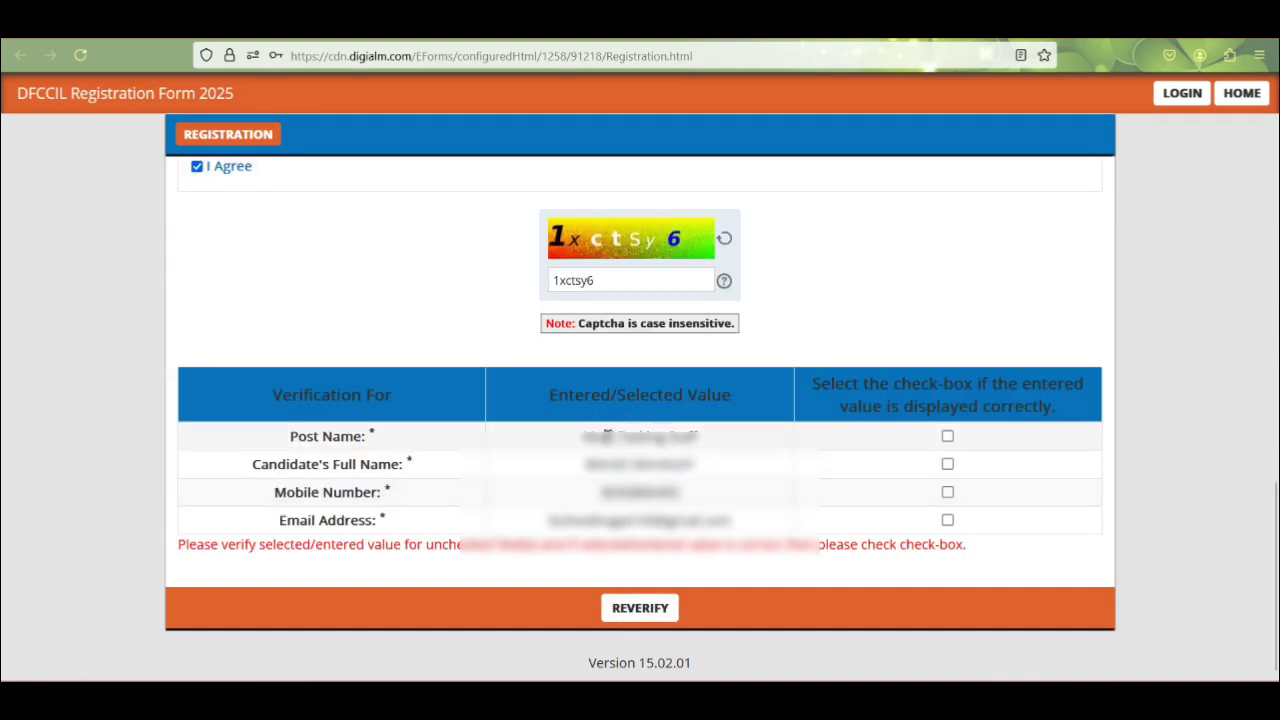
Mark the post name, candidate's full name, mobile number and email address as displayed correctly in the verification table.
{"action": "left_click", "coordinate": [948, 437]}
{"action": "left_click", "coordinate": [948, 464]}
{"action": "left_click", "coordinate": [948, 492]}
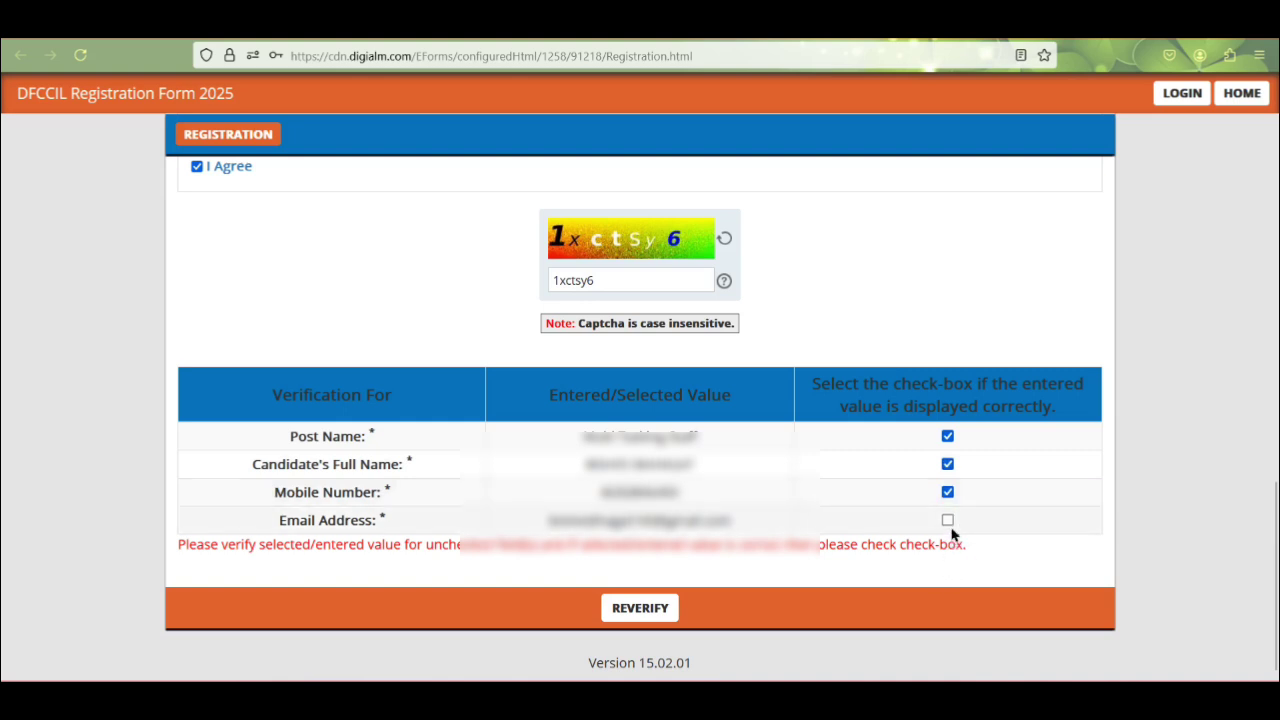
{"action": "left_click", "coordinate": [948, 521]}
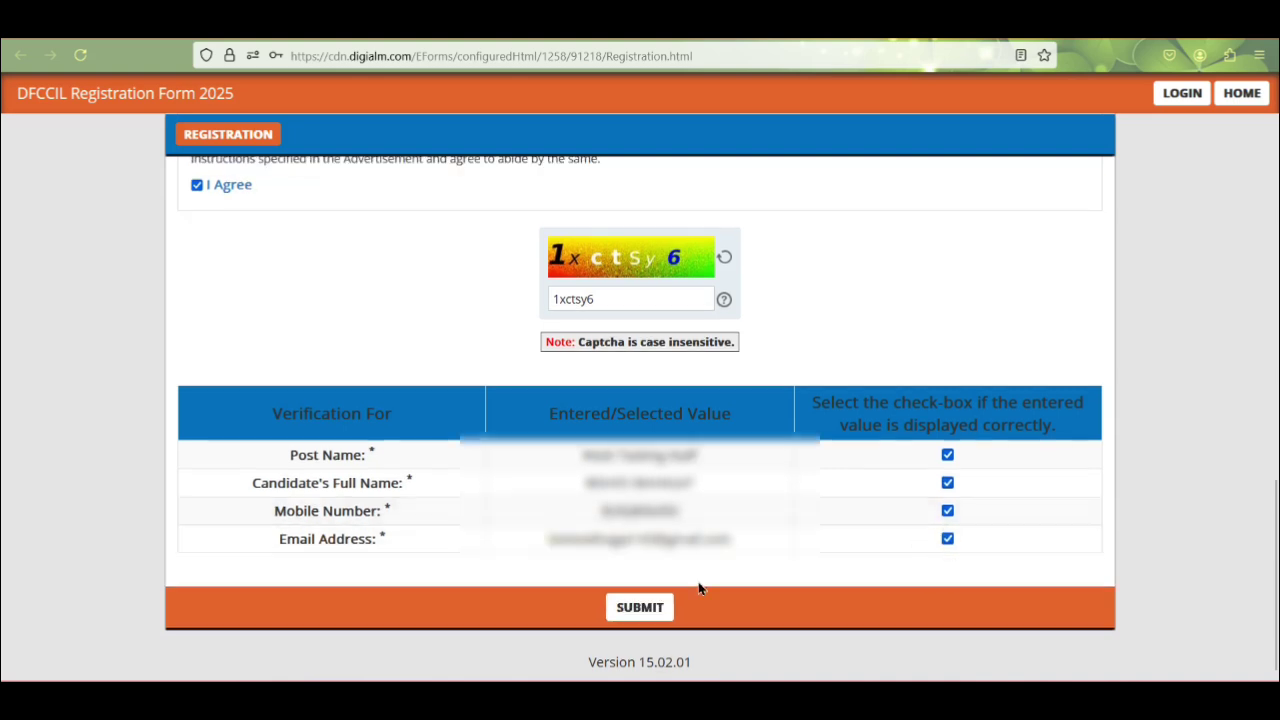
Submit the registration, agree to the privacy notice and close the registration note.
{"action": "left_click", "coordinate": [645, 609]}
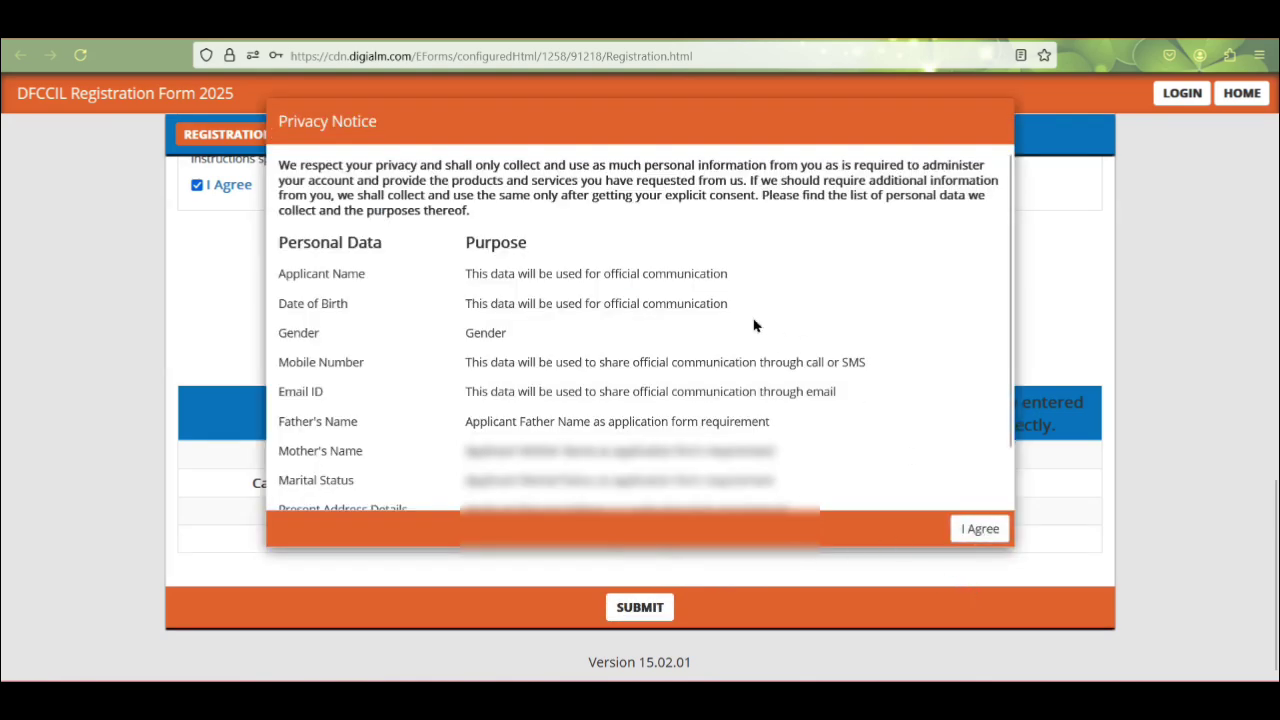
{"action": "scroll", "coordinate": [752, 330], "scroll_direction": "down", "scroll_amount": 1}
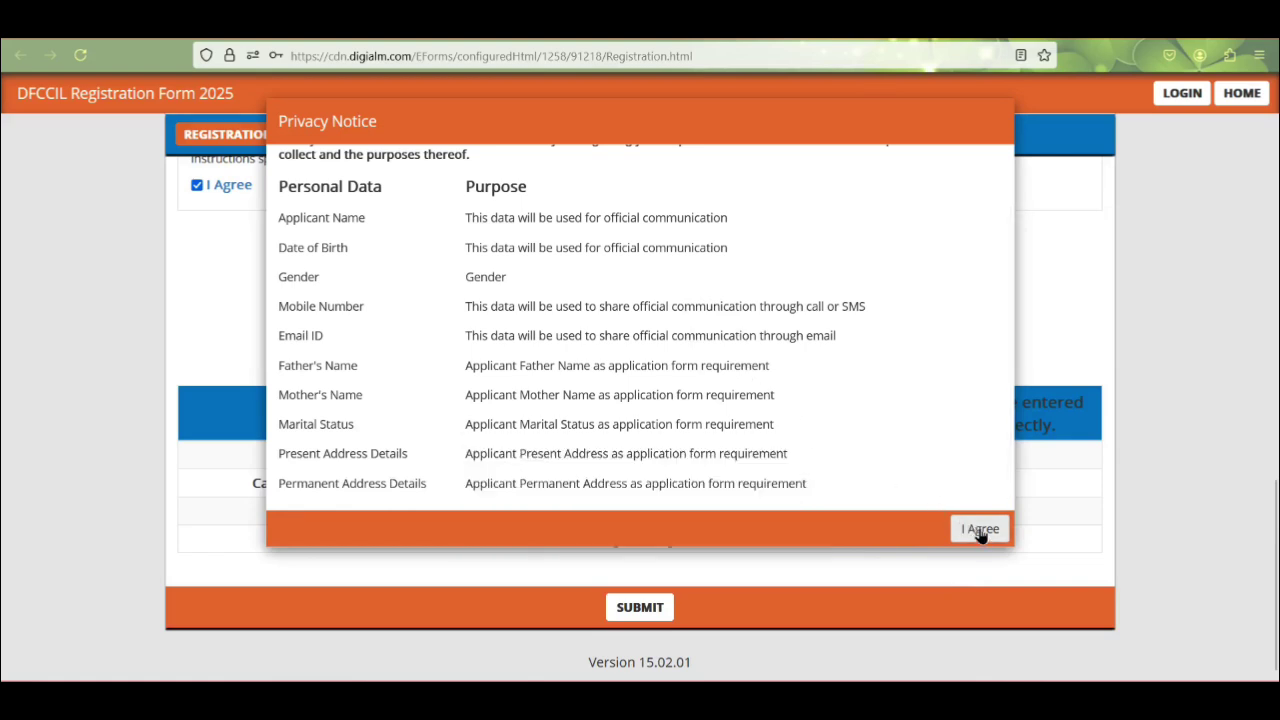
{"action": "left_click", "coordinate": [979, 530]}
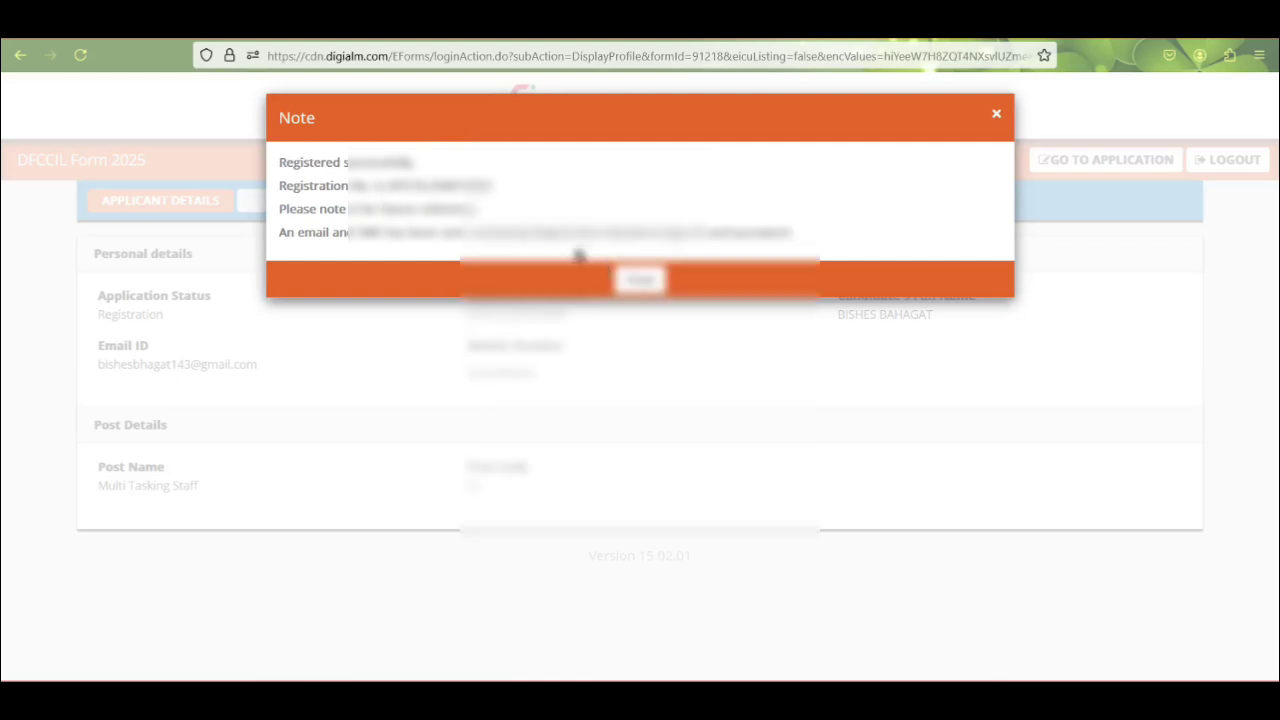
{"action": "left_click", "coordinate": [640, 280]}
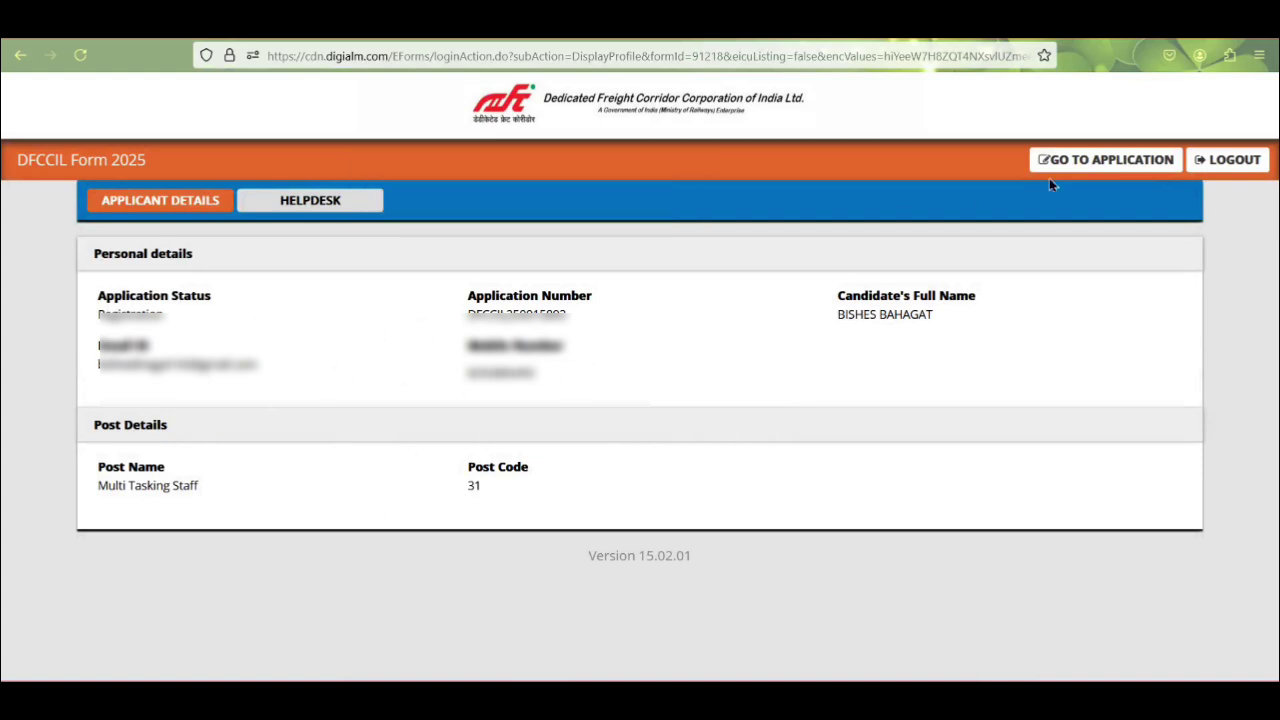
In the application form, set the gender to Male, nationality to a citizen of India and category to Scheduled Tribes (ST).
{"action": "left_click", "coordinate": [1120, 164]}
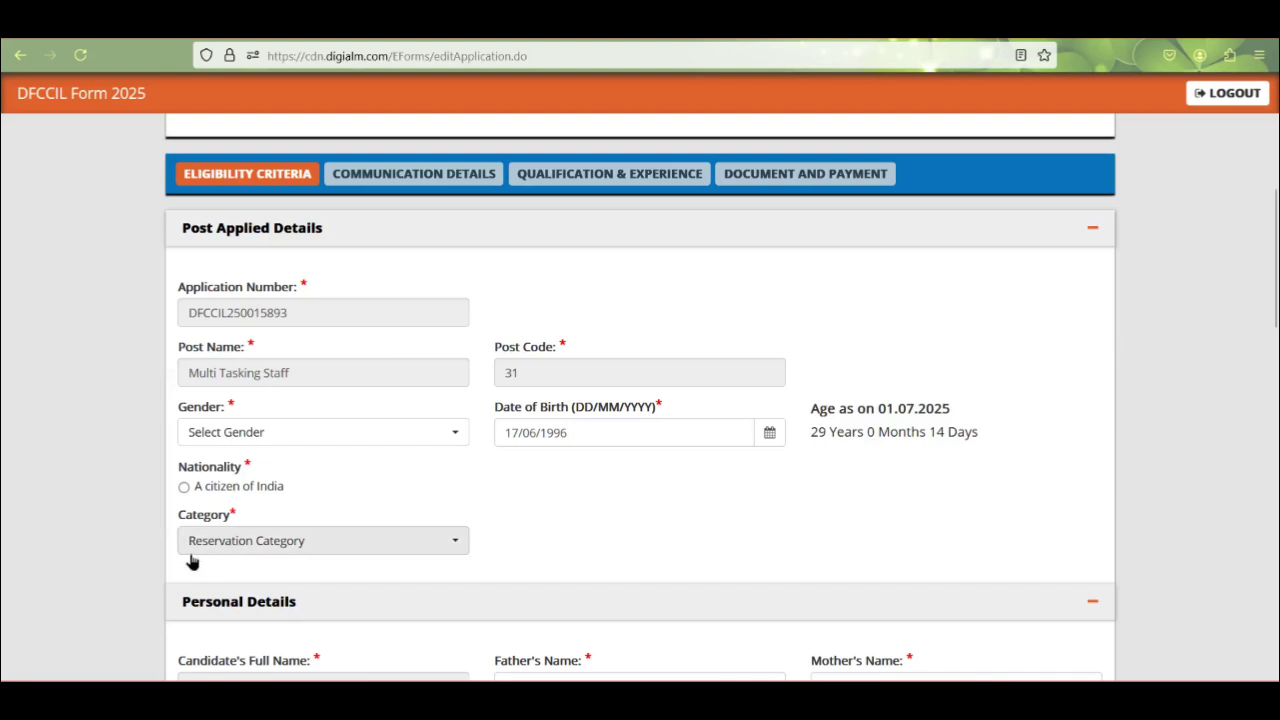
{"action": "left_click", "coordinate": [256, 443]}
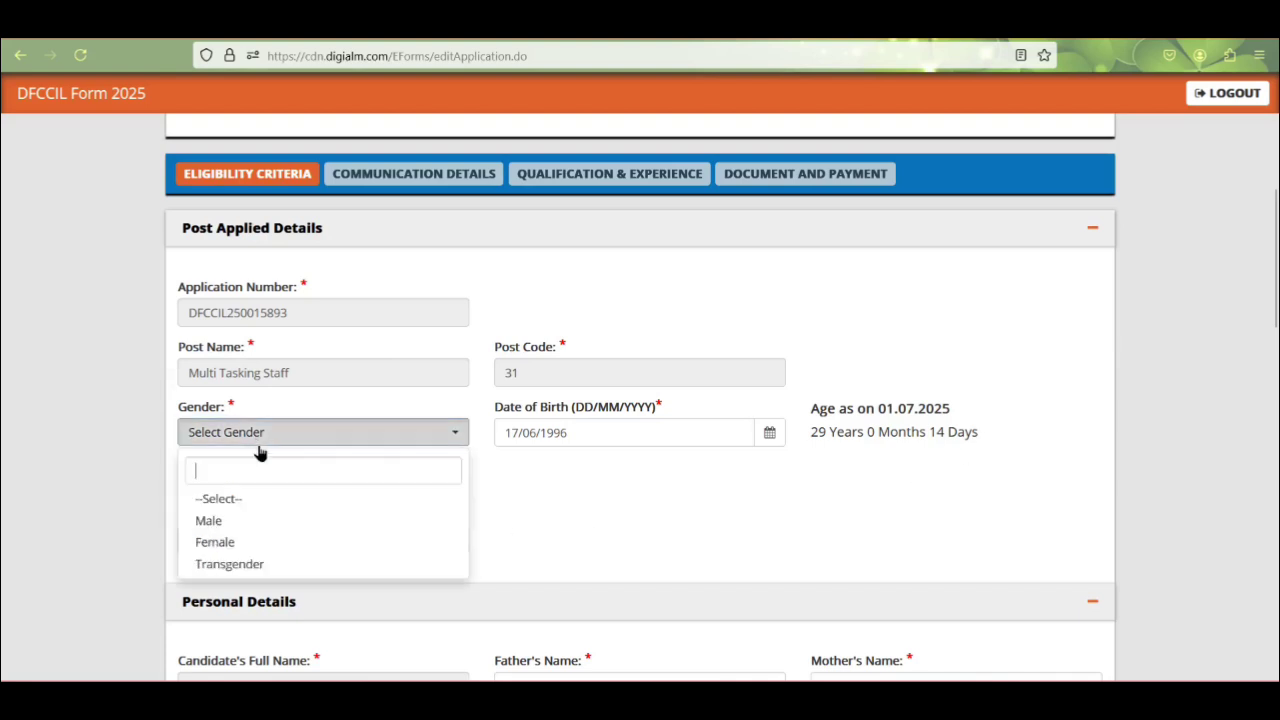
{"action": "left_click", "coordinate": [208, 524]}
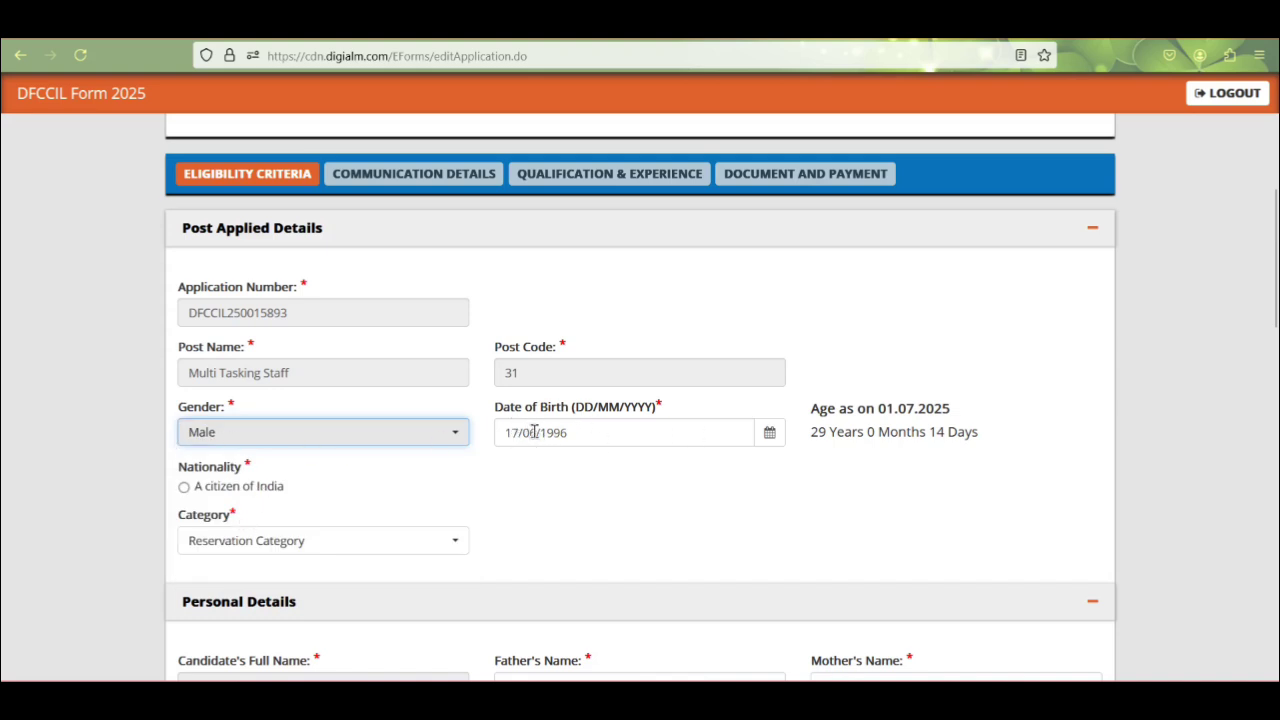
{"action": "left_click", "coordinate": [184, 489]}
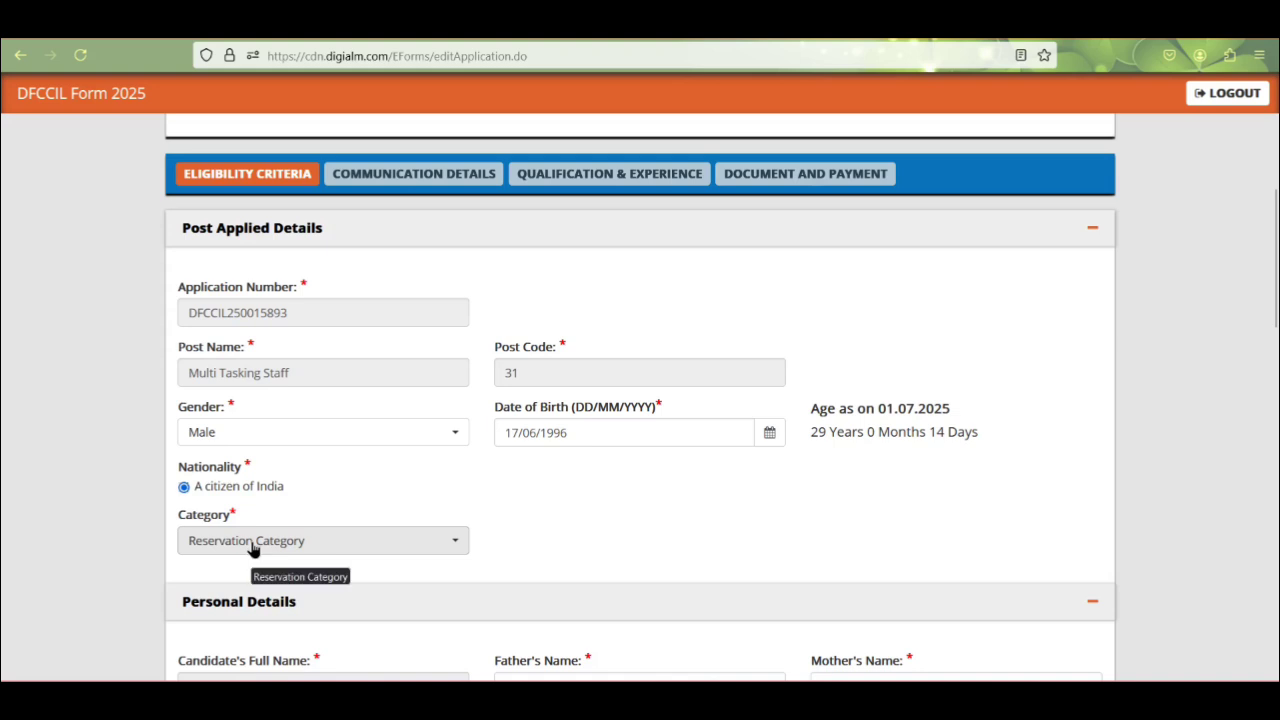
{"action": "left_click", "coordinate": [251, 544]}
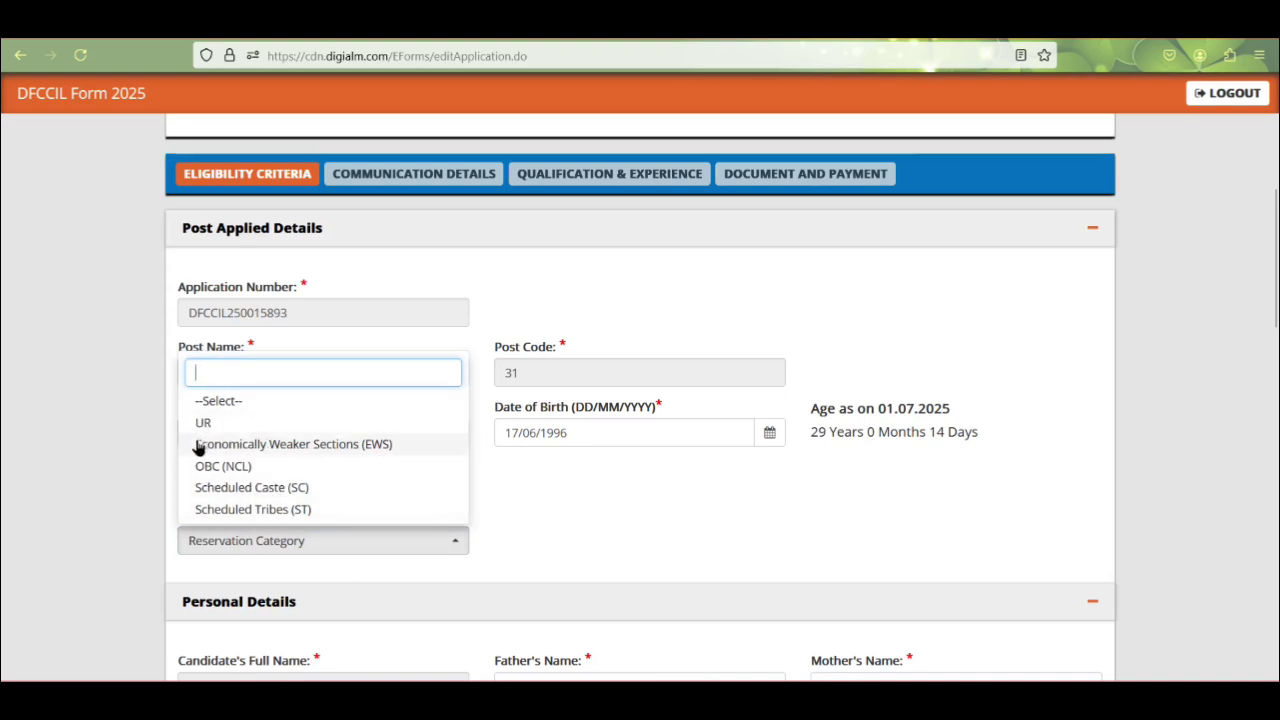
{"action": "left_click", "coordinate": [246, 509]}
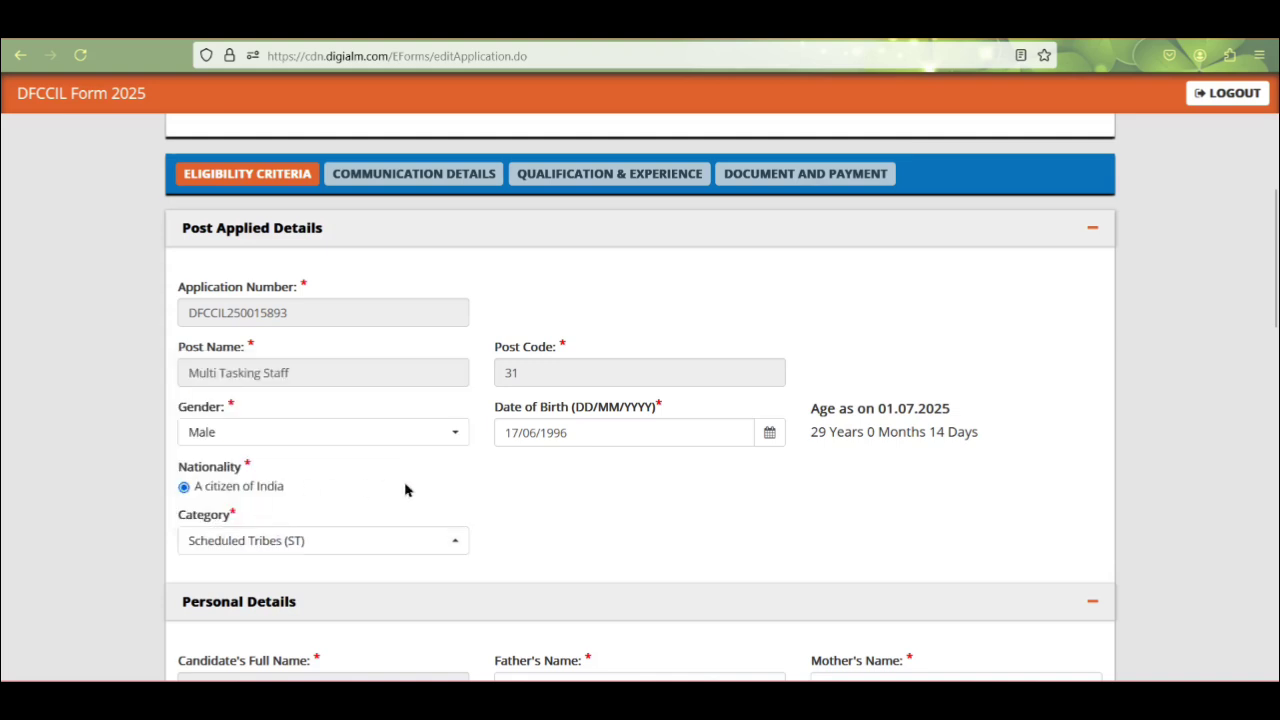
In the personal details, set marital status to Unmarried, religion to Hinduism and mark of identification to "mole mark on face".
{"action": "scroll", "coordinate": [549, 286], "scroll_direction": "down", "scroll_amount": 4}
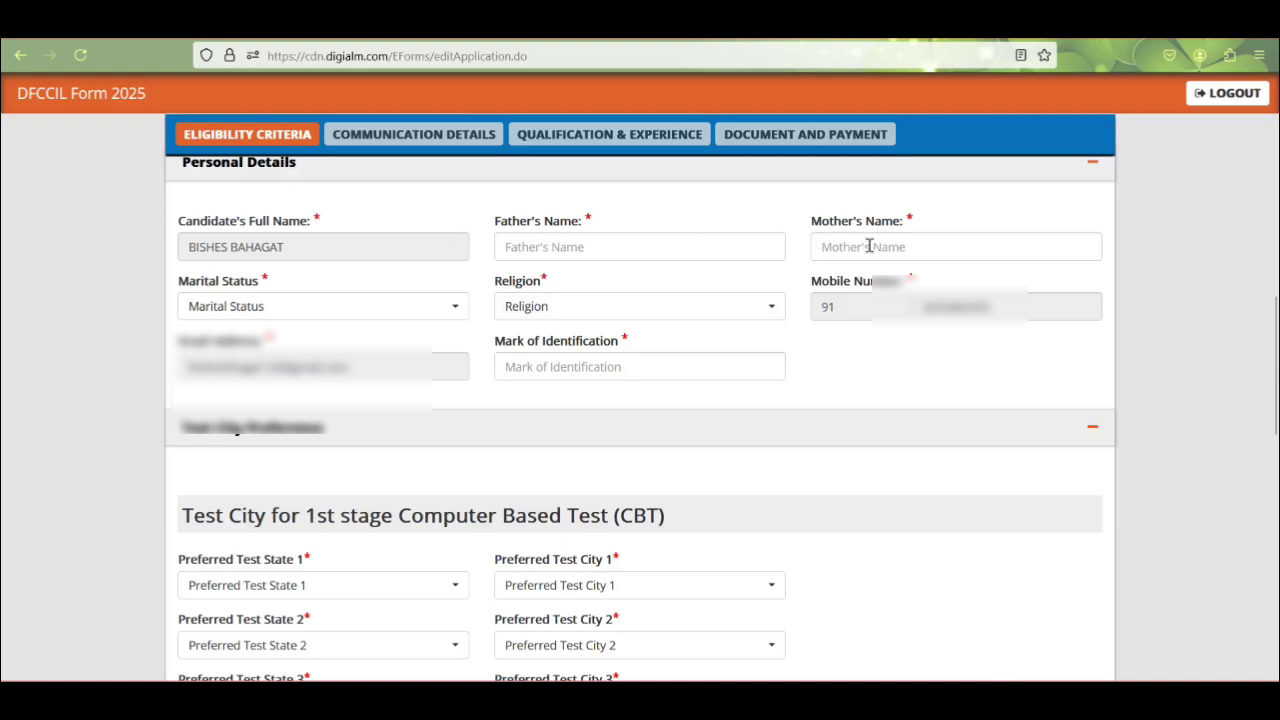
{"action": "left_click", "coordinate": [303, 318]}
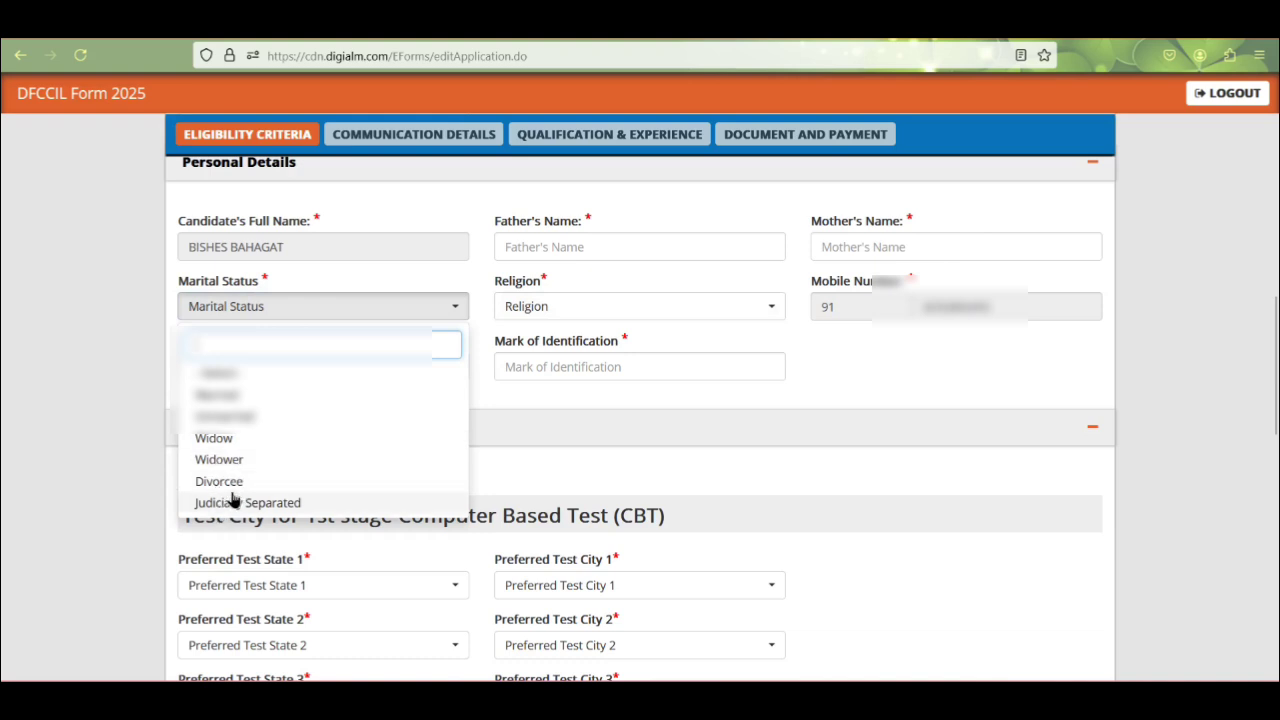
{"action": "left_click", "coordinate": [232, 417]}
{"action": "left_click", "coordinate": [550, 303]}
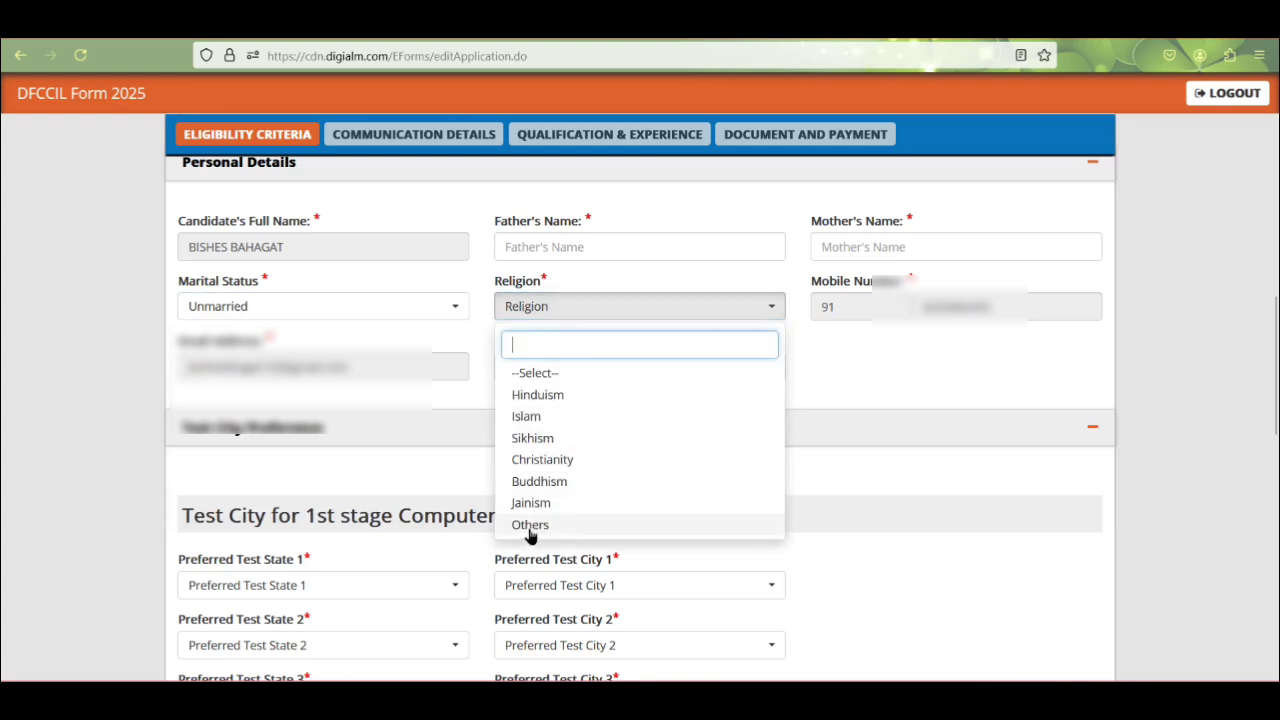
{"action": "left_click", "coordinate": [546, 399]}
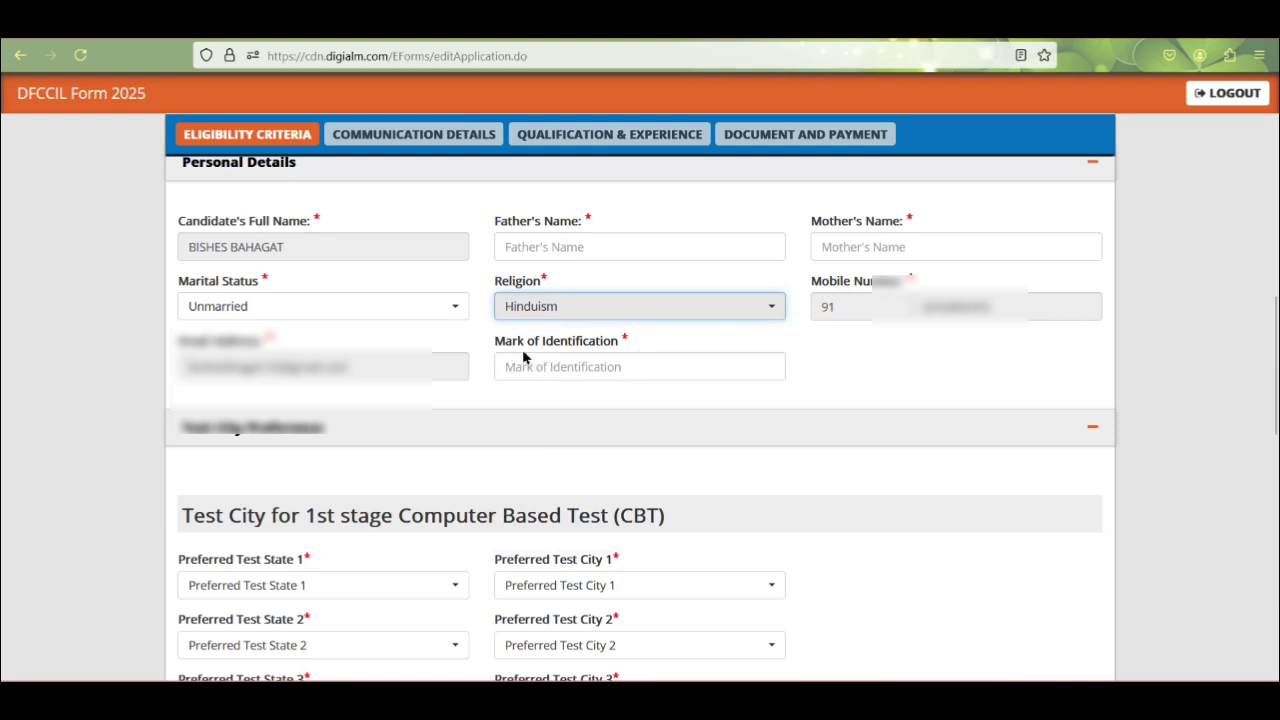
{"action": "left_click", "coordinate": [579, 375]}
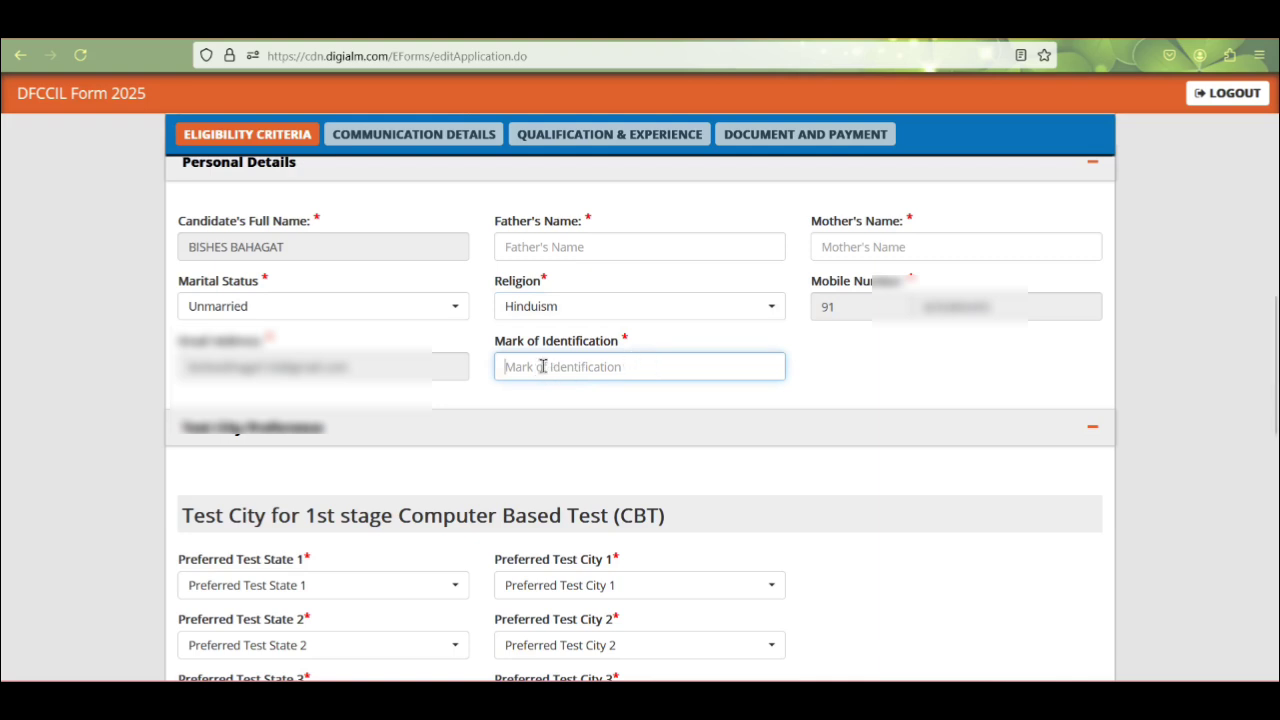
{"action": "type", "text": "mo"}
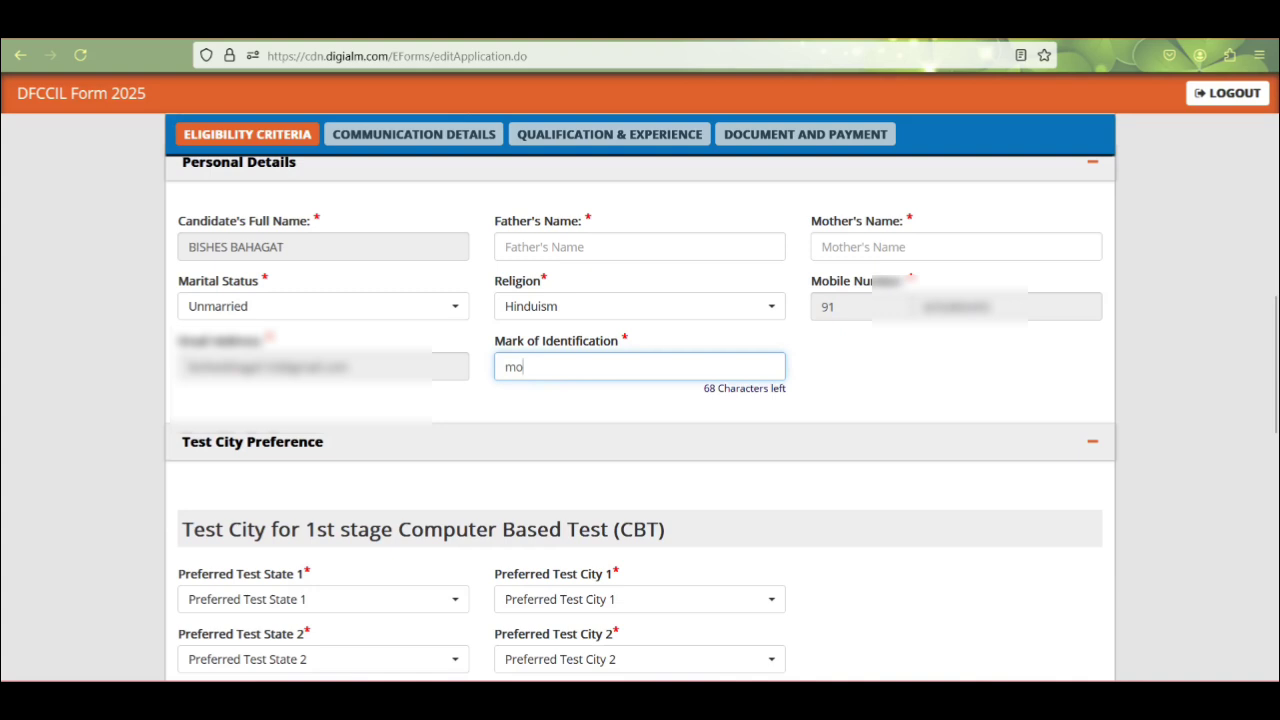
{"action": "type", "text": "le mark on face"}
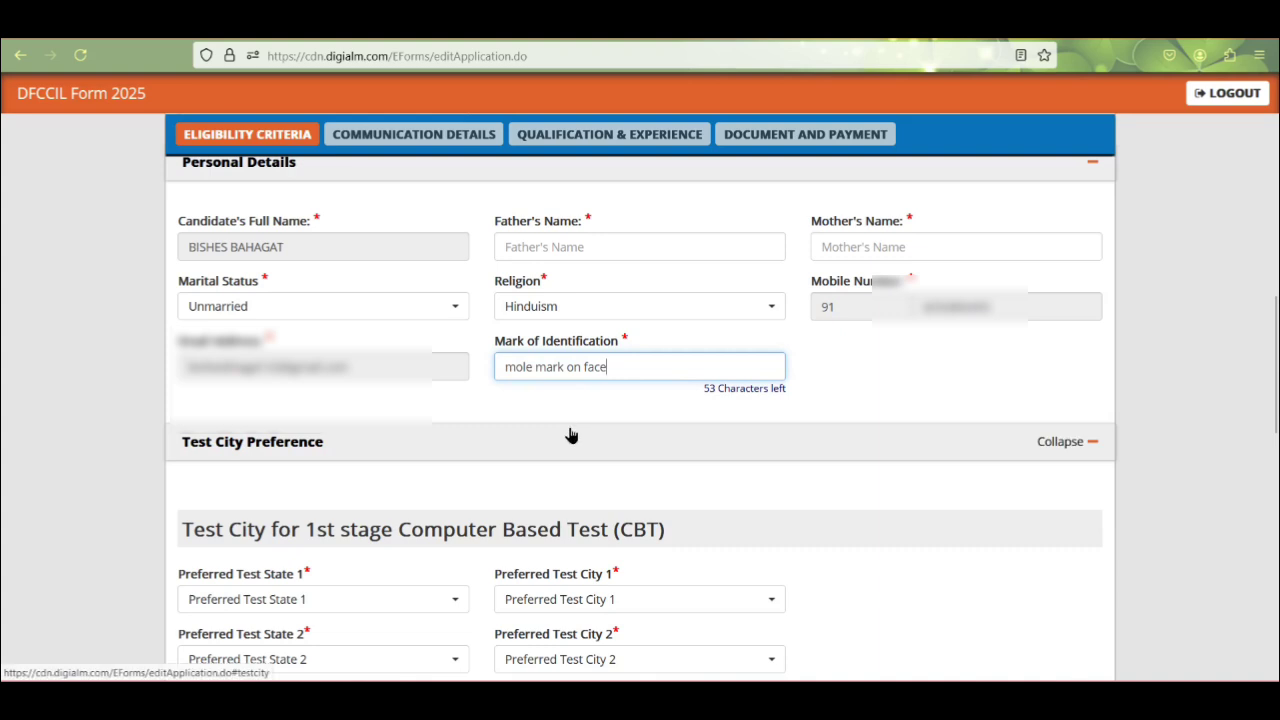
For the 1st stage CBT, choose Ranchi, Jharkhand as the first test city preference and Dhanbad, Jharkhand as the second.
{"action": "scroll", "coordinate": [568, 434], "scroll_direction": "down", "scroll_amount": 3}
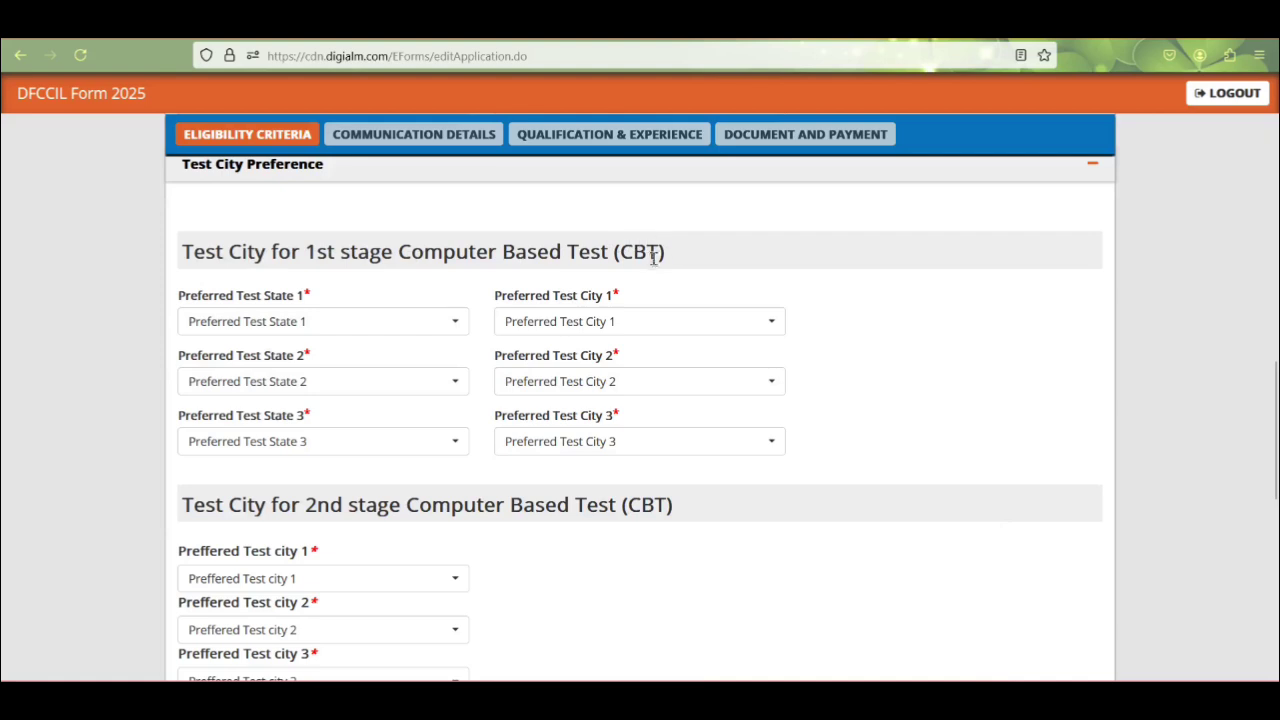
{"action": "left_click", "coordinate": [268, 324]}
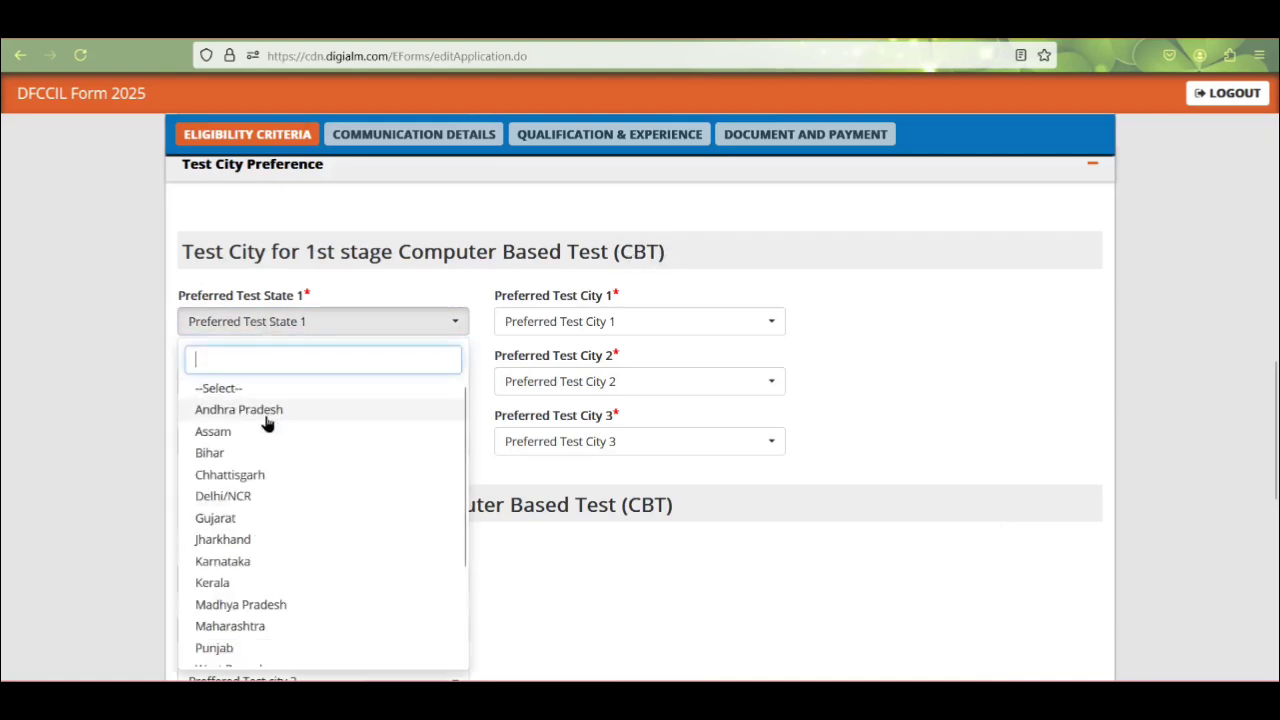
{"action": "left_click", "coordinate": [240, 540]}
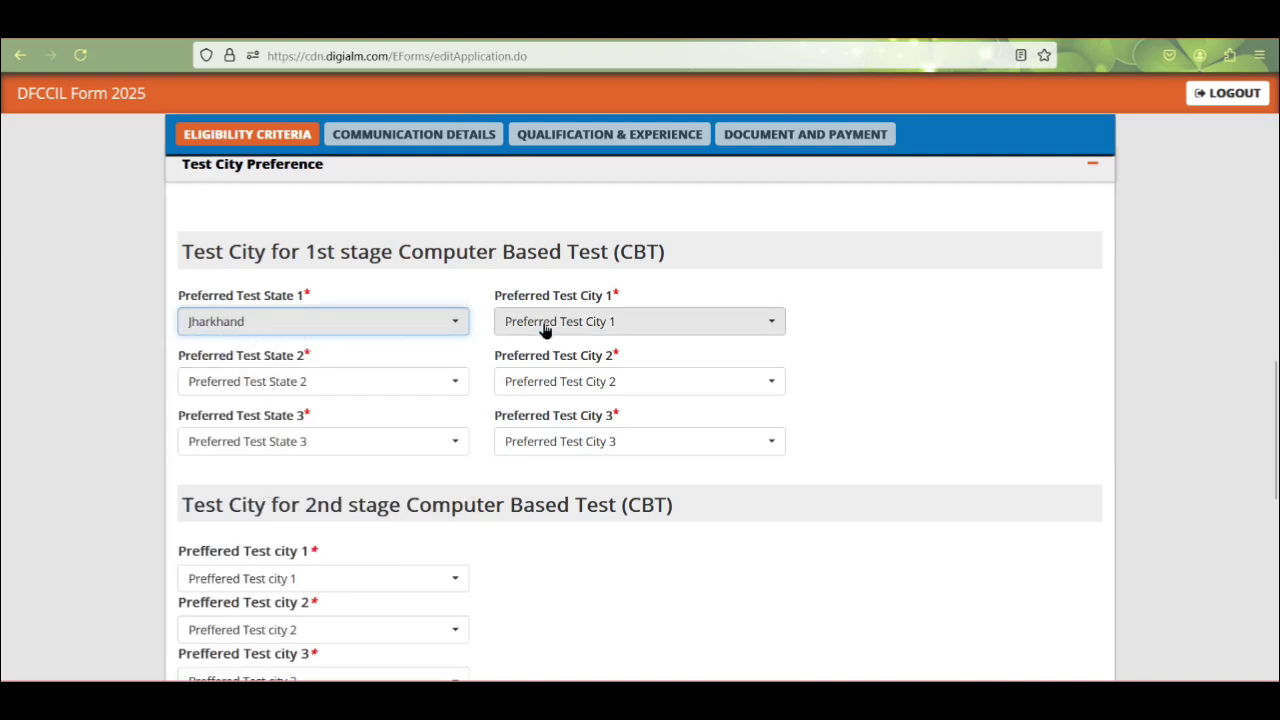
{"action": "left_click", "coordinate": [578, 325]}
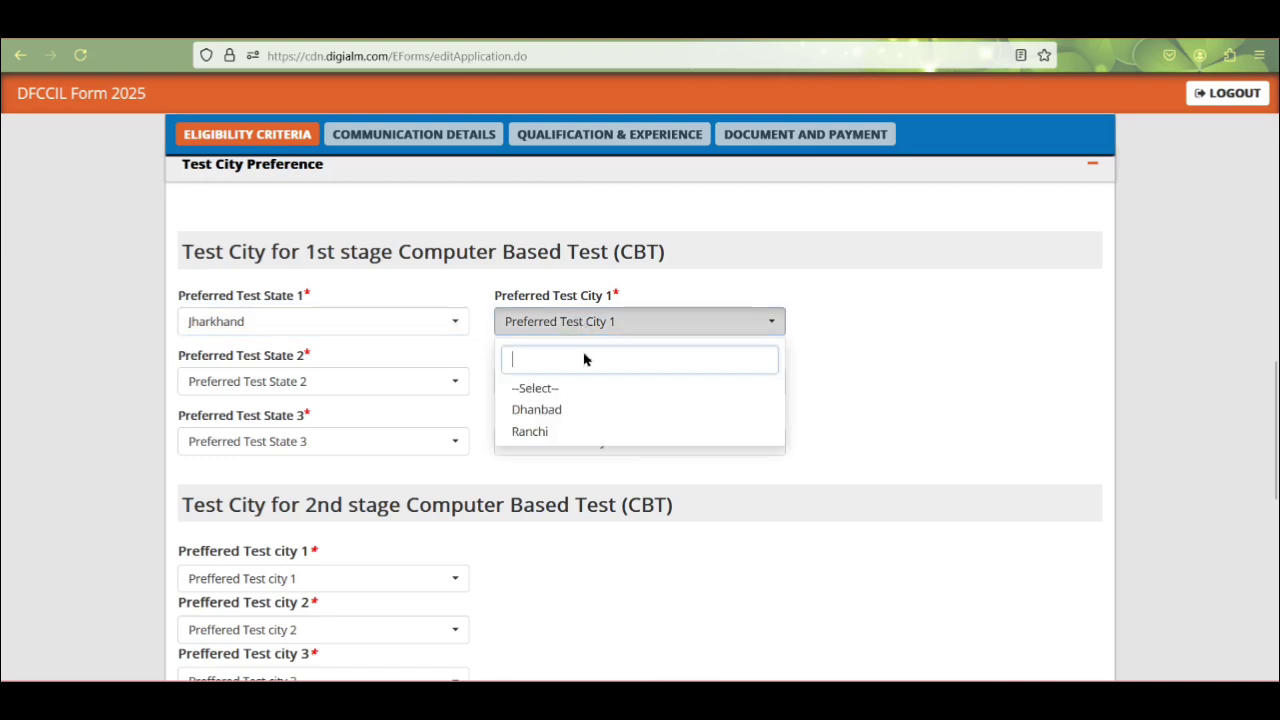
{"action": "left_click", "coordinate": [540, 433]}
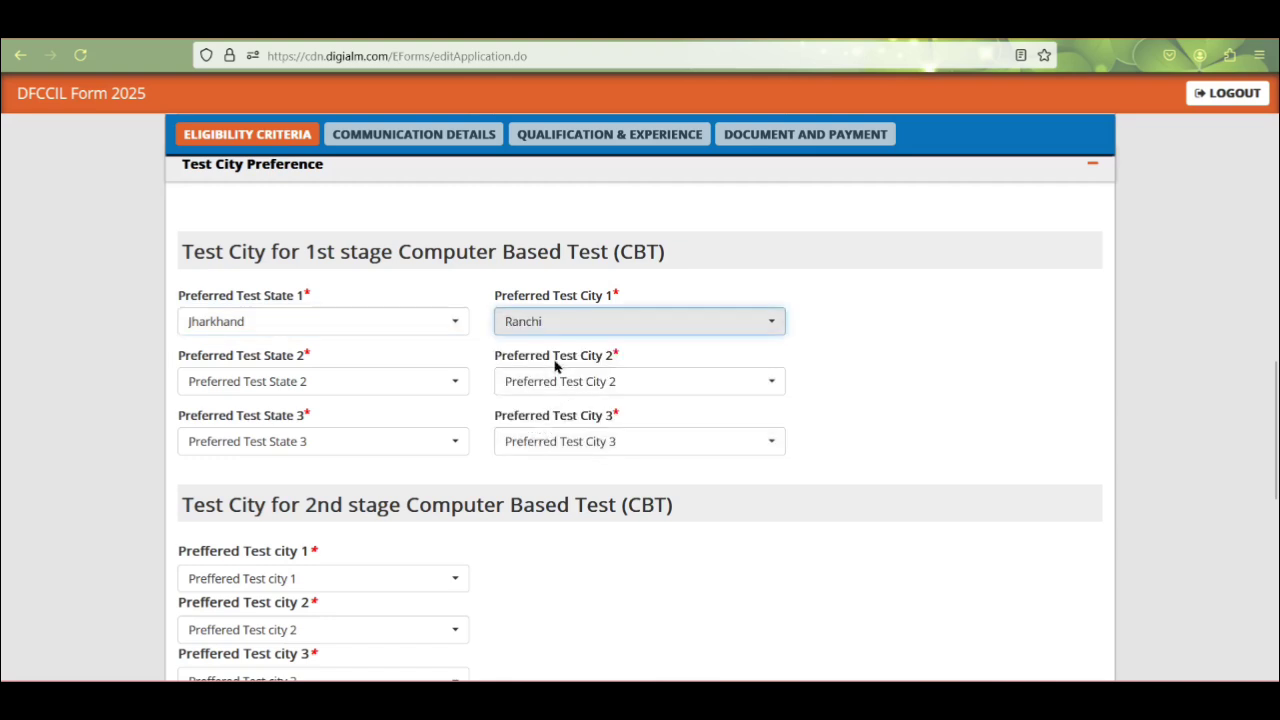
{"action": "left_click", "coordinate": [251, 385]}
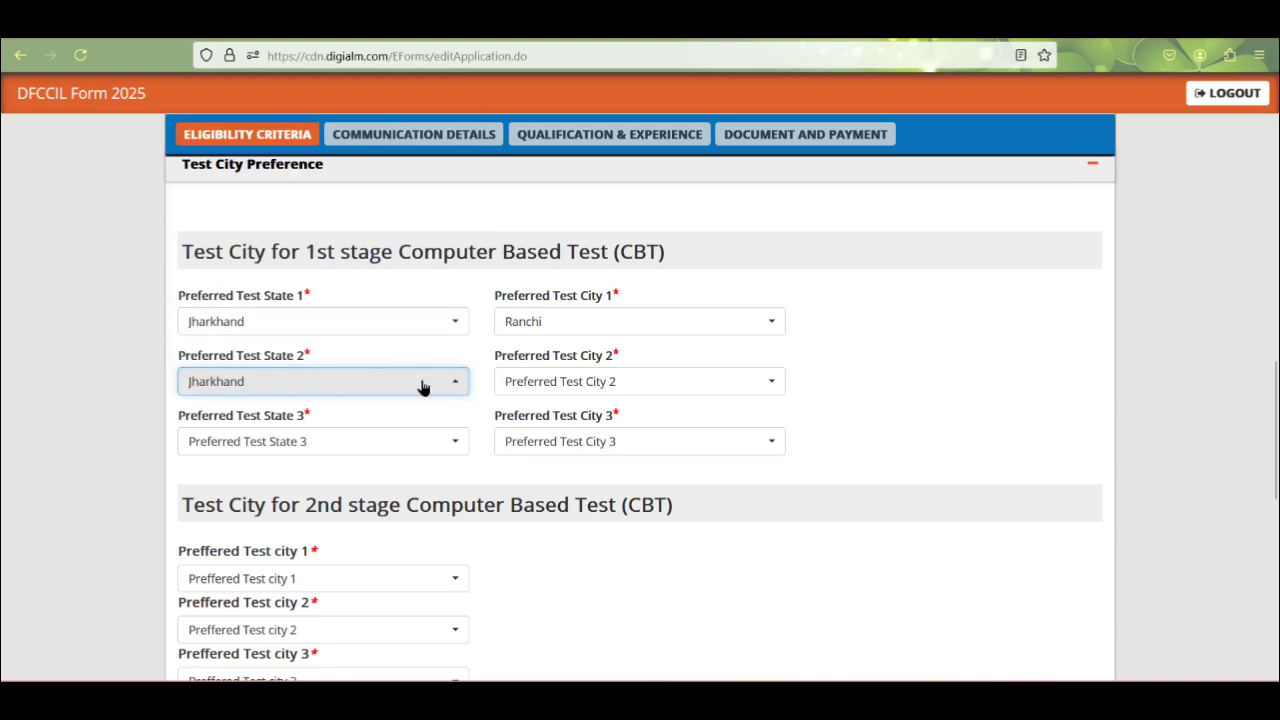
{"action": "left_click", "coordinate": [560, 388]}
{"action": "left_click", "coordinate": [550, 469]}
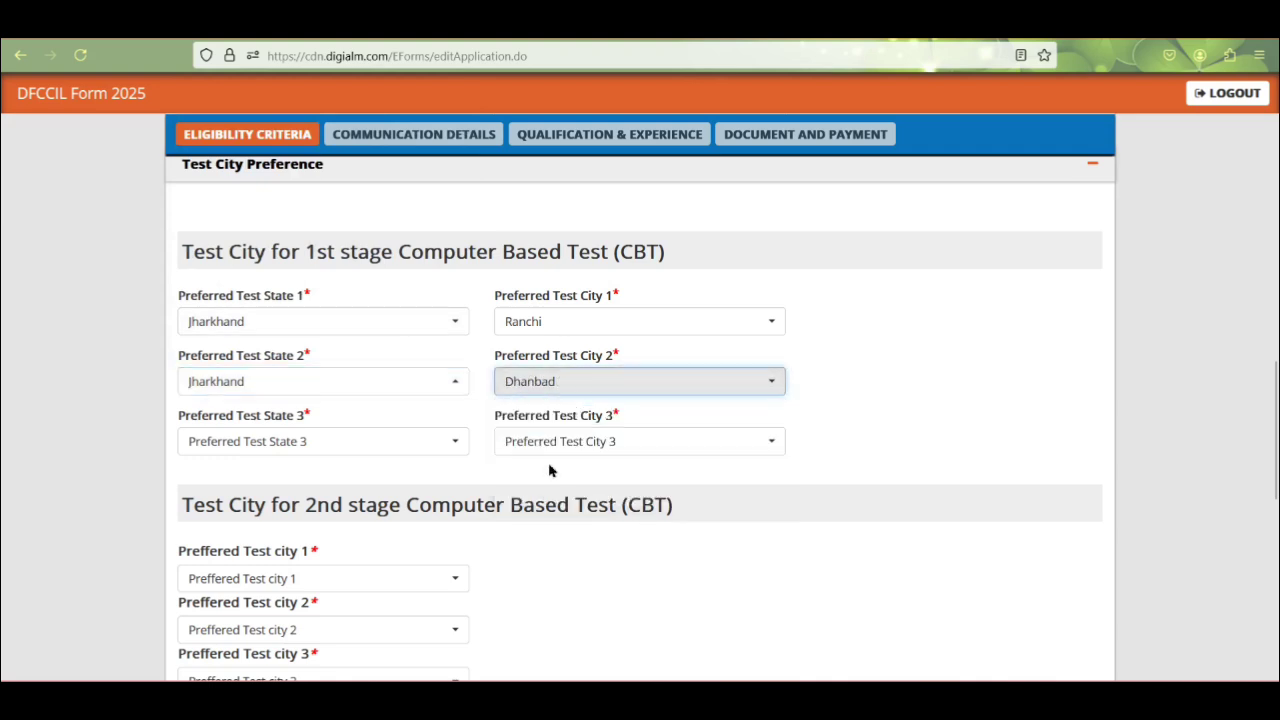
Choose Patna, Bihar as the third test city preference for the 1st stage CBT.
{"action": "left_click", "coordinate": [266, 445]}
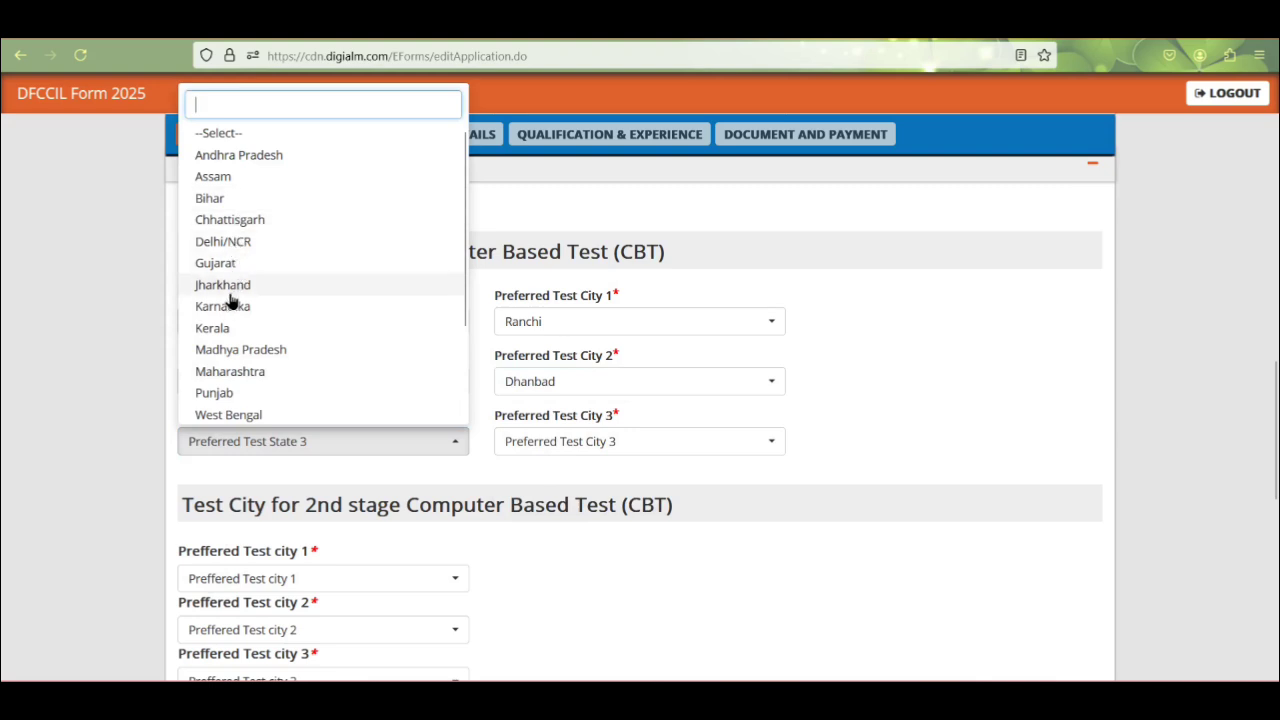
{"action": "left_click", "coordinate": [232, 199]}
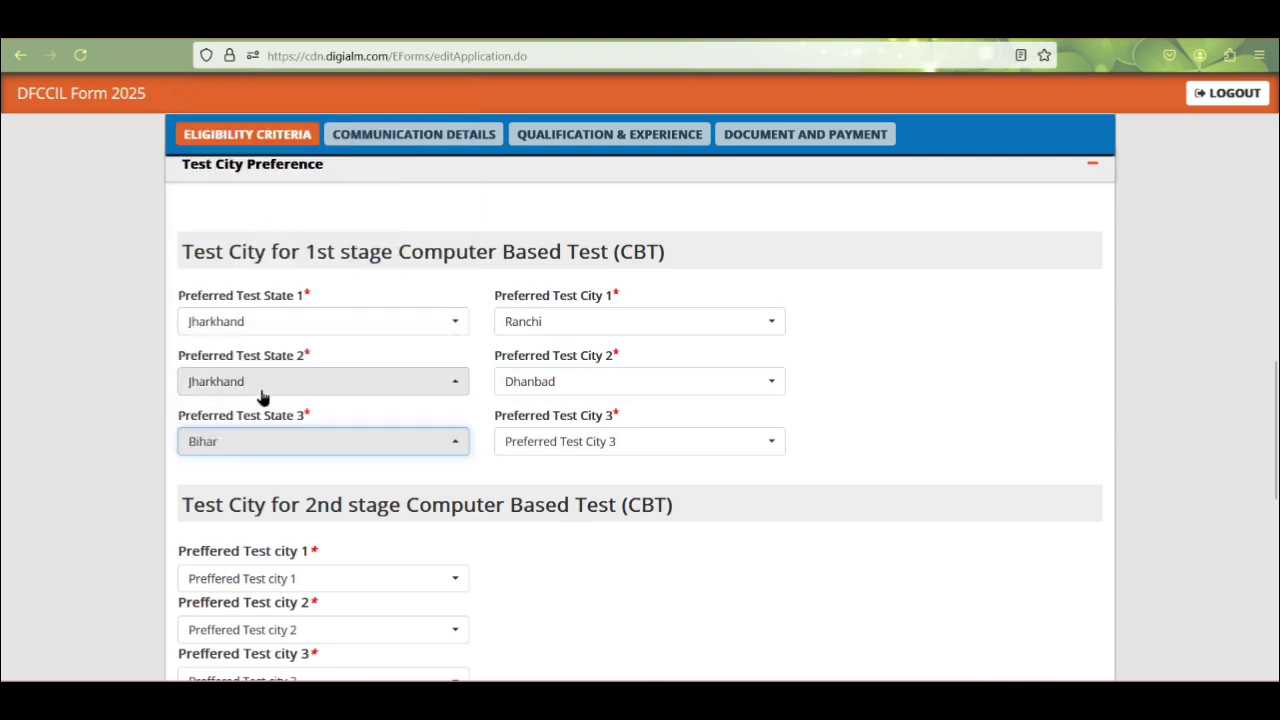
{"action": "left_click", "coordinate": [572, 448]}
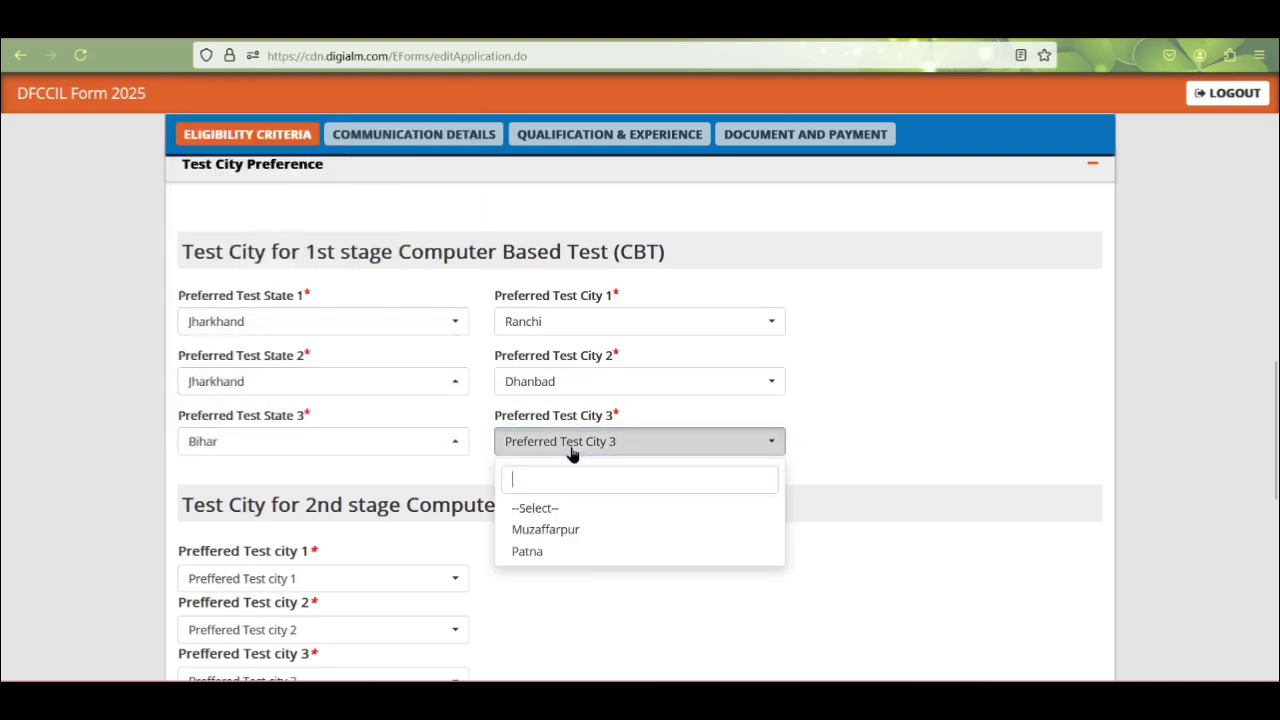
{"action": "left_click", "coordinate": [531, 552]}
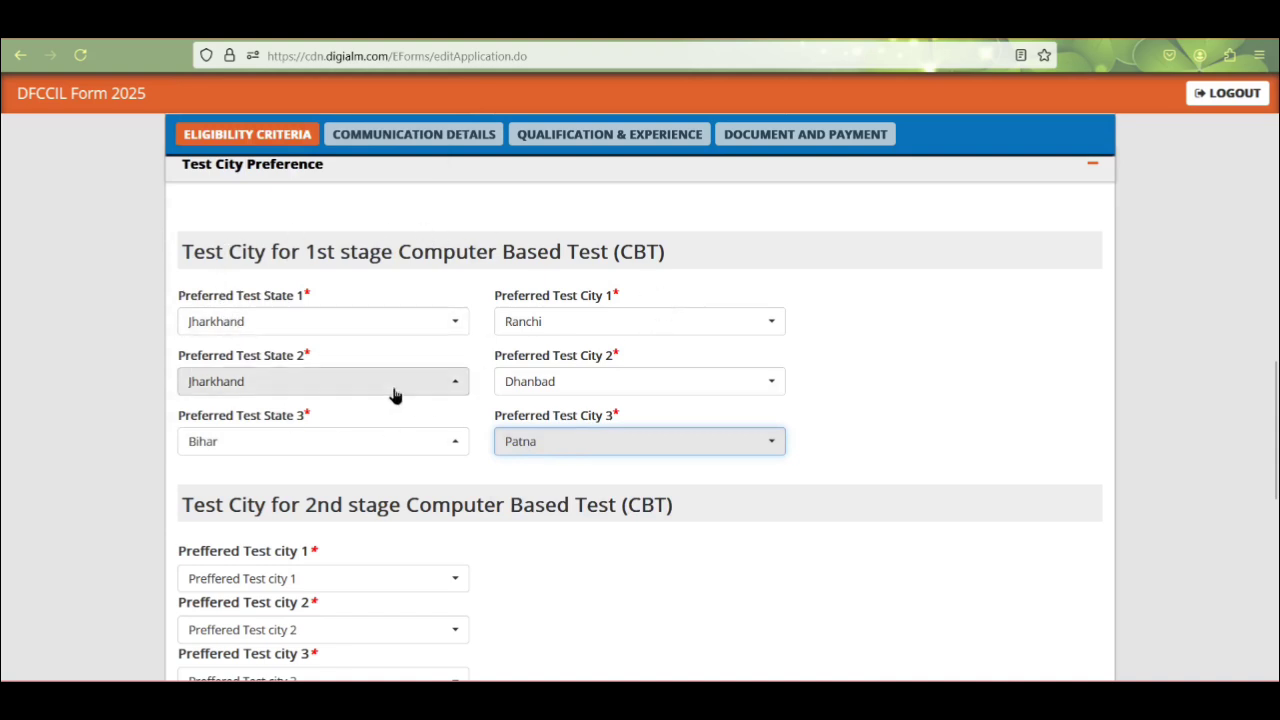
For the 2nd stage CBT, choose Mumbai, Delhi/NCR and Kolkata as the first, second and third test city preferences.
{"action": "scroll", "coordinate": [557, 405], "scroll_direction": "down", "scroll_amount": 2}
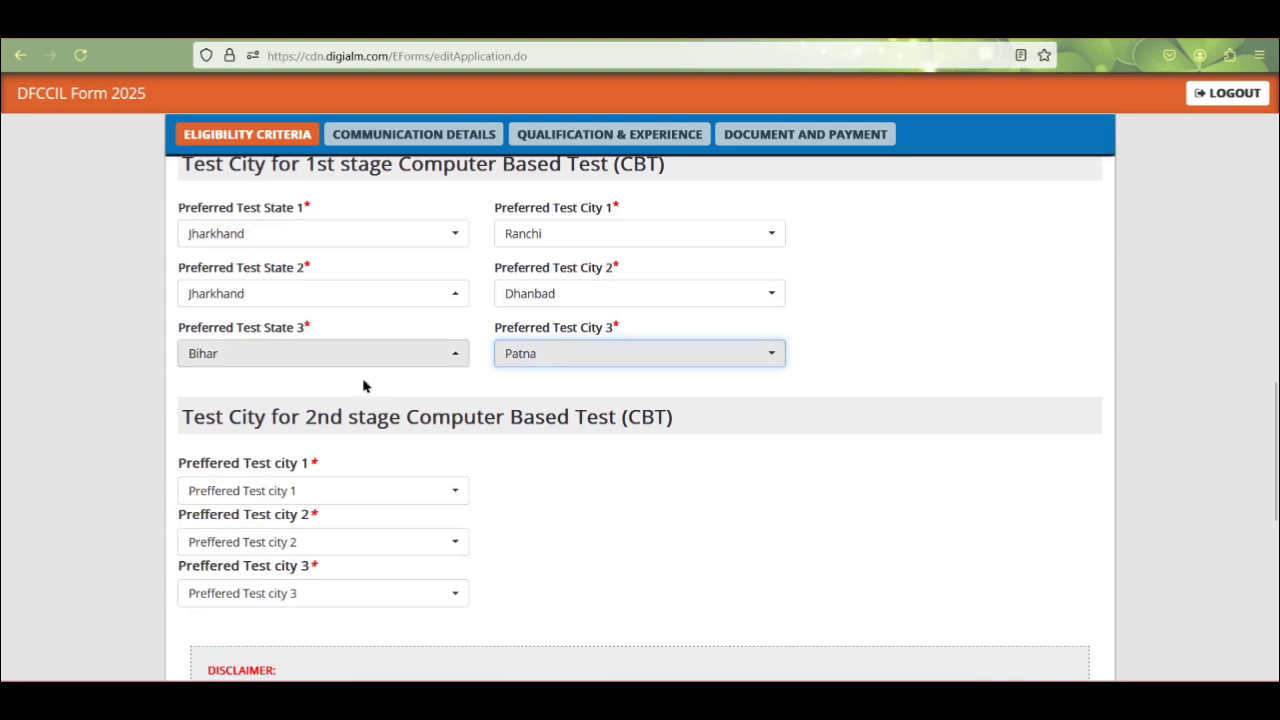
{"action": "scroll", "coordinate": [347, 487], "scroll_direction": "down", "scroll_amount": 3}
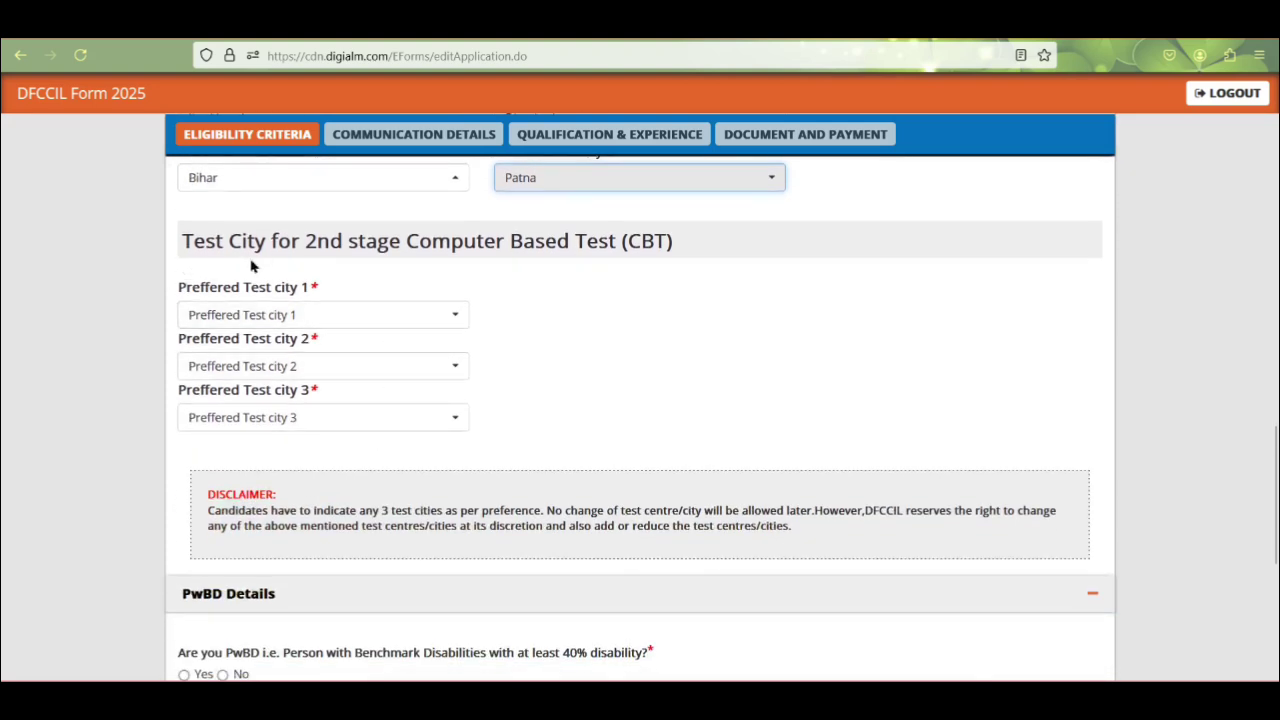
{"action": "left_click", "coordinate": [326, 316]}
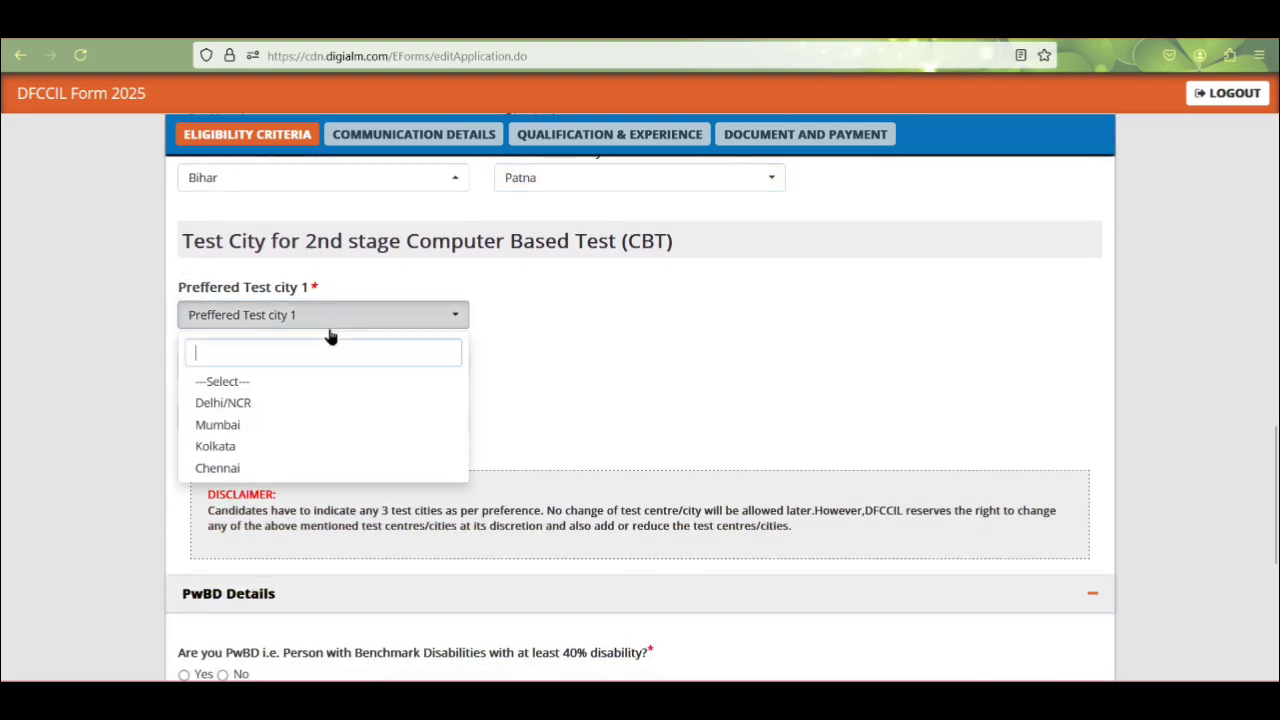
{"action": "left_click", "coordinate": [218, 432]}
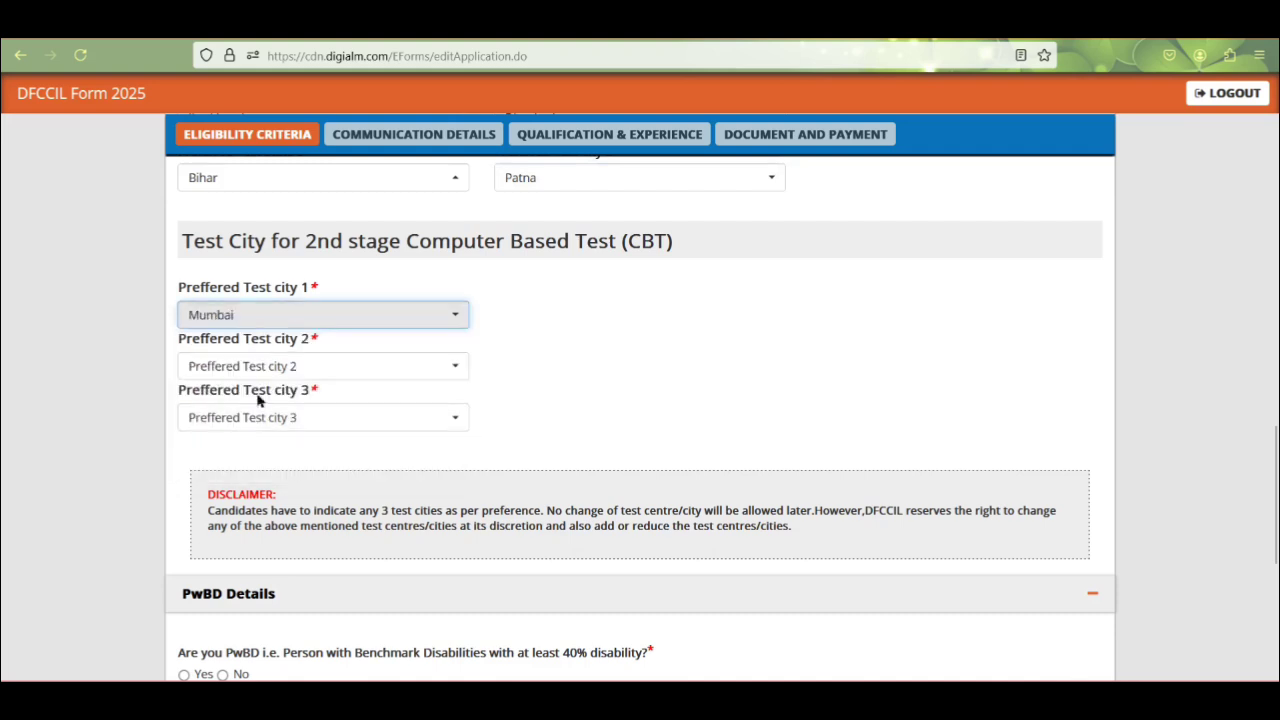
{"action": "left_click", "coordinate": [266, 366]}
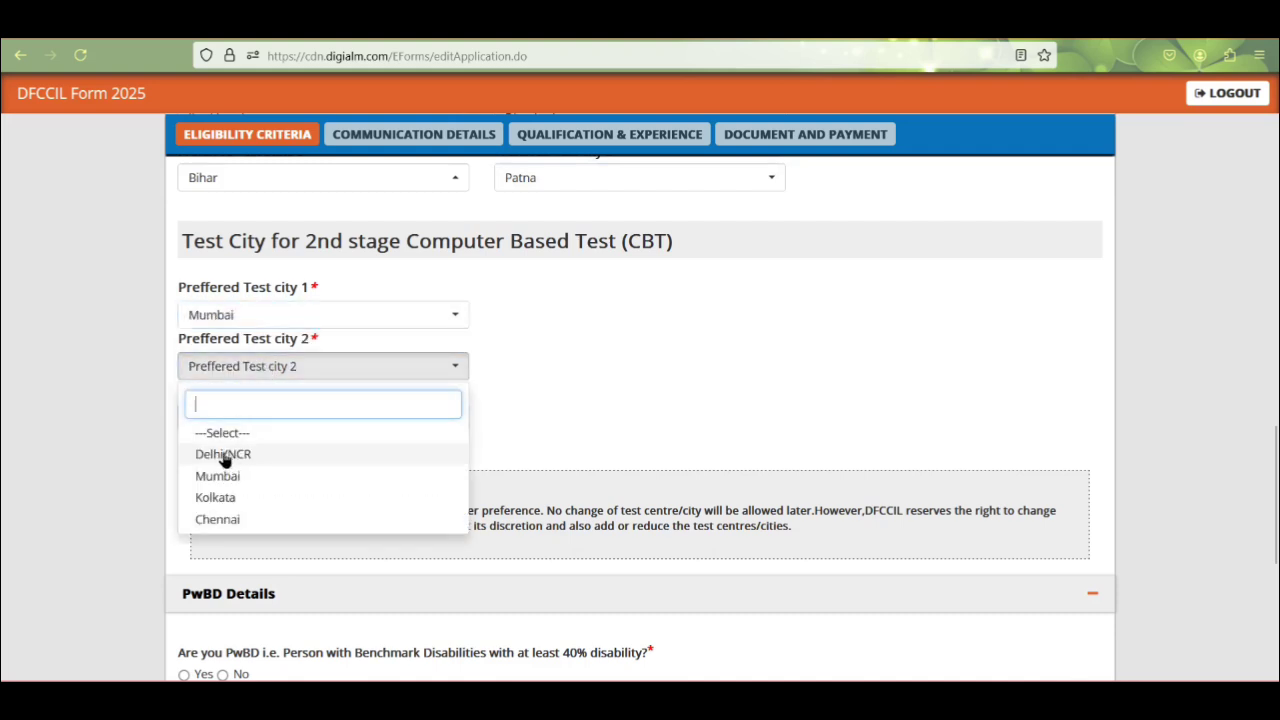
{"action": "left_click", "coordinate": [226, 455]}
{"action": "left_click", "coordinate": [263, 420]}
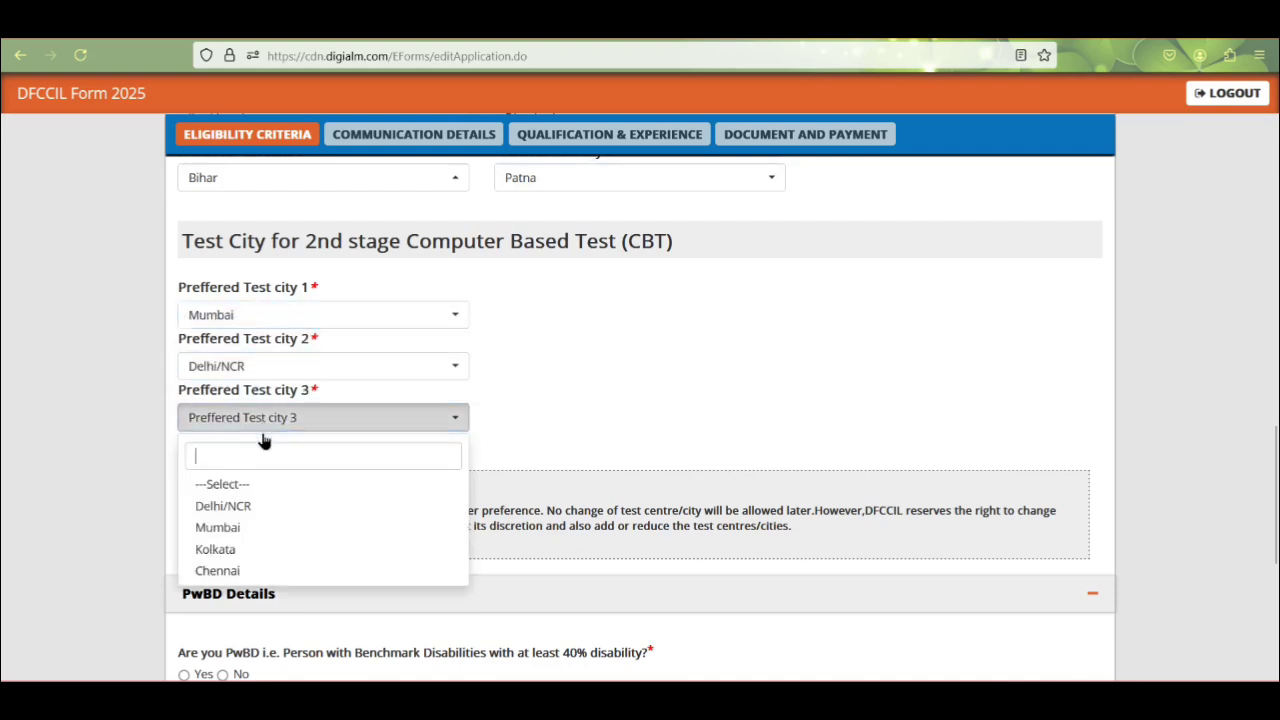
{"action": "left_click", "coordinate": [234, 551]}
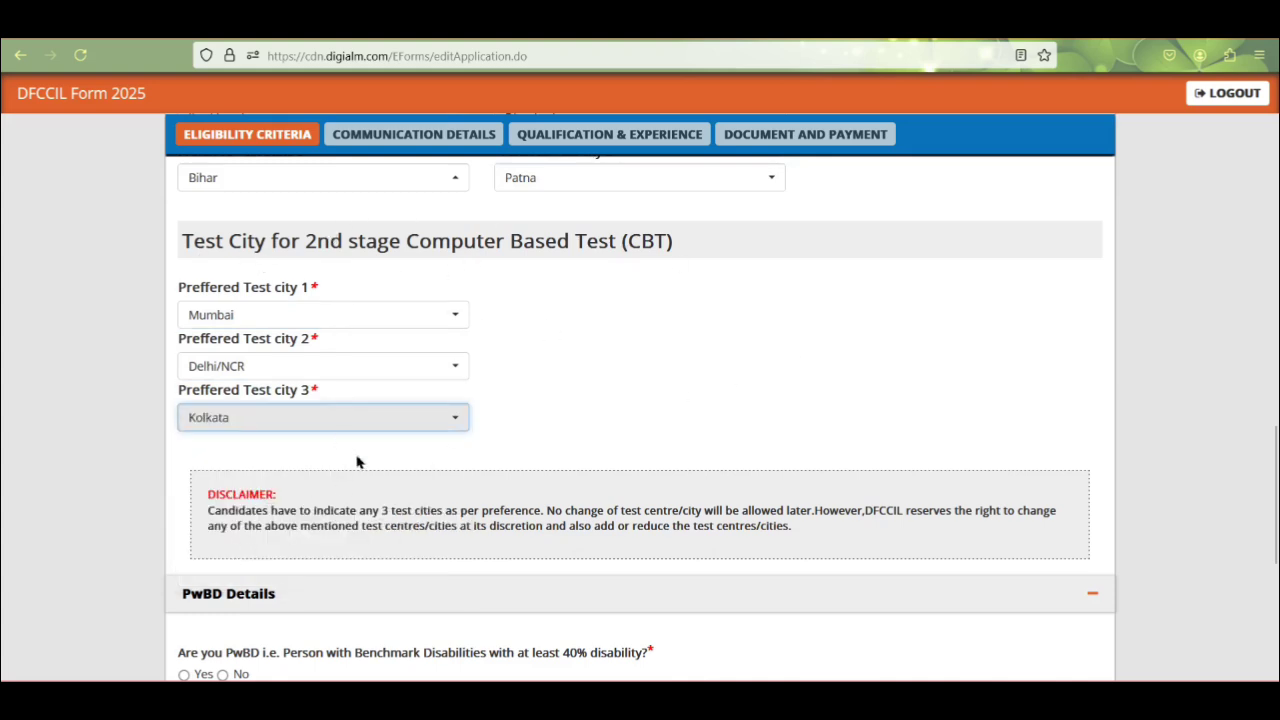
Answer No to the PwBD, Ex-Servicemen and regular DFCCIL employee questions, and save the eligibility criteria to continue.
{"action": "scroll", "coordinate": [378, 440], "scroll_direction": "down", "scroll_amount": 4}
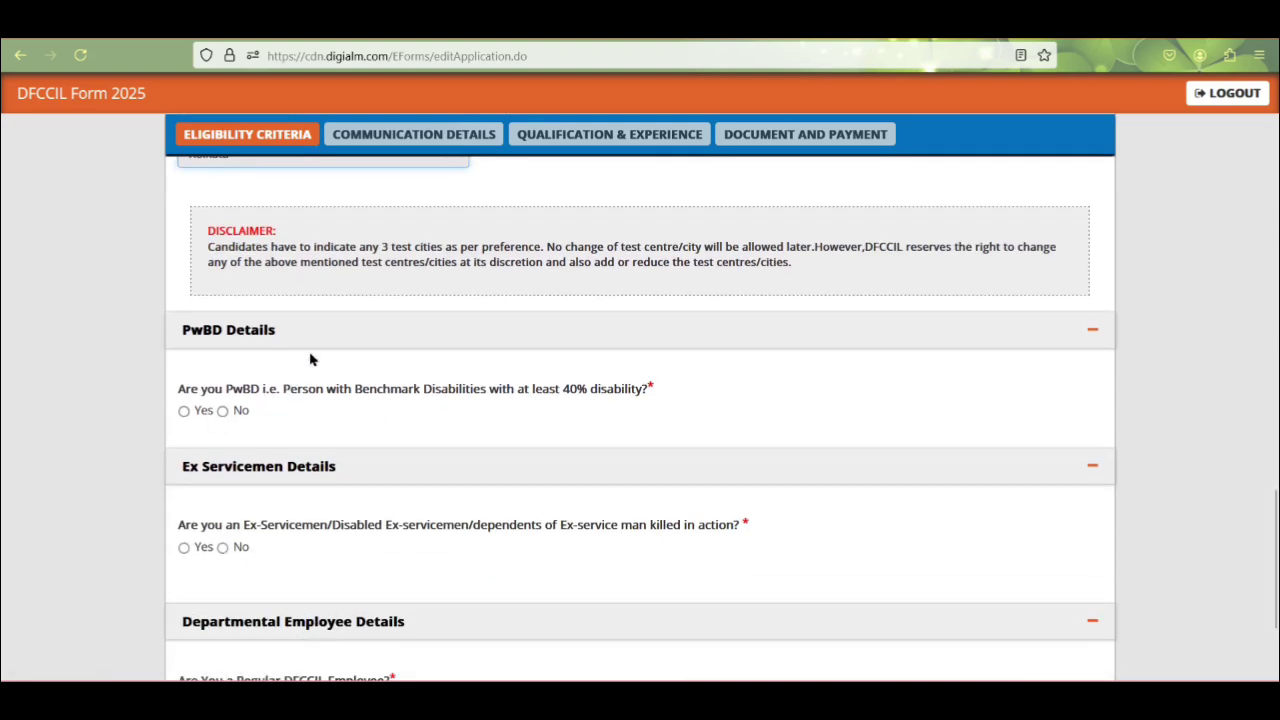
{"action": "scroll", "coordinate": [378, 350], "scroll_direction": "down", "scroll_amount": 1}
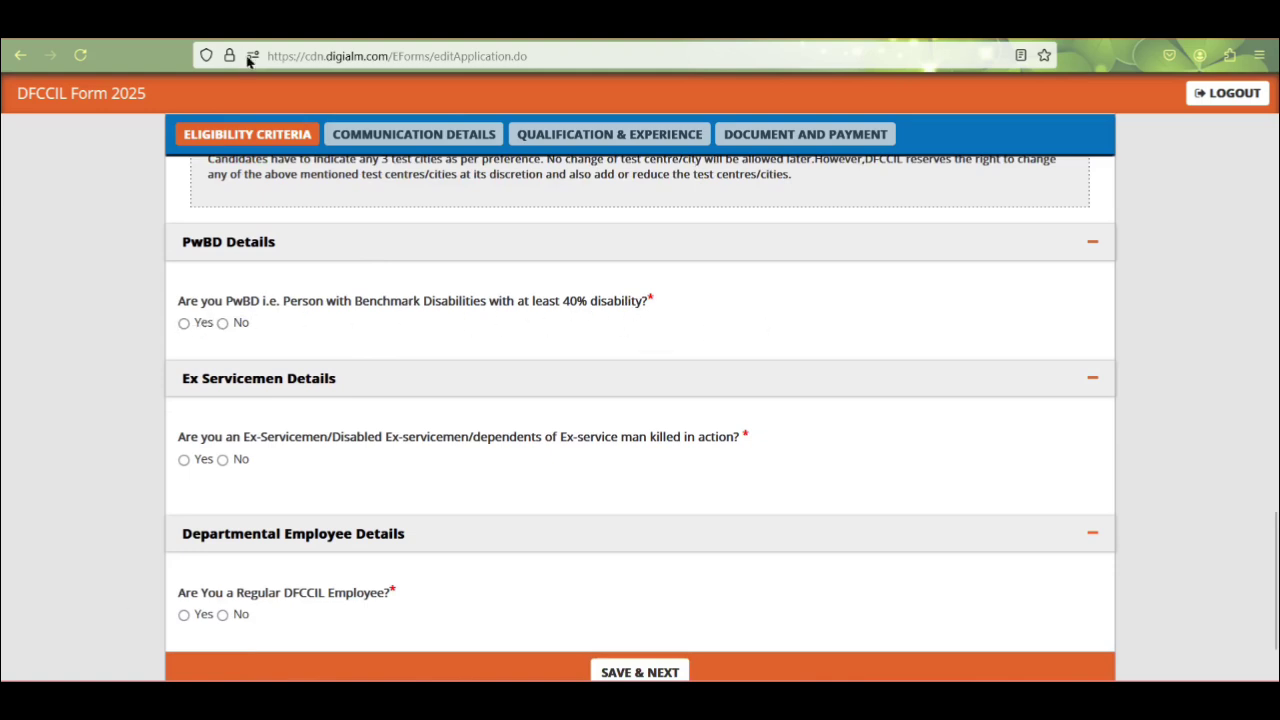
{"action": "left_click", "coordinate": [222, 323]}
{"action": "scroll", "coordinate": [337, 371], "scroll_direction": "down", "scroll_amount": 2}
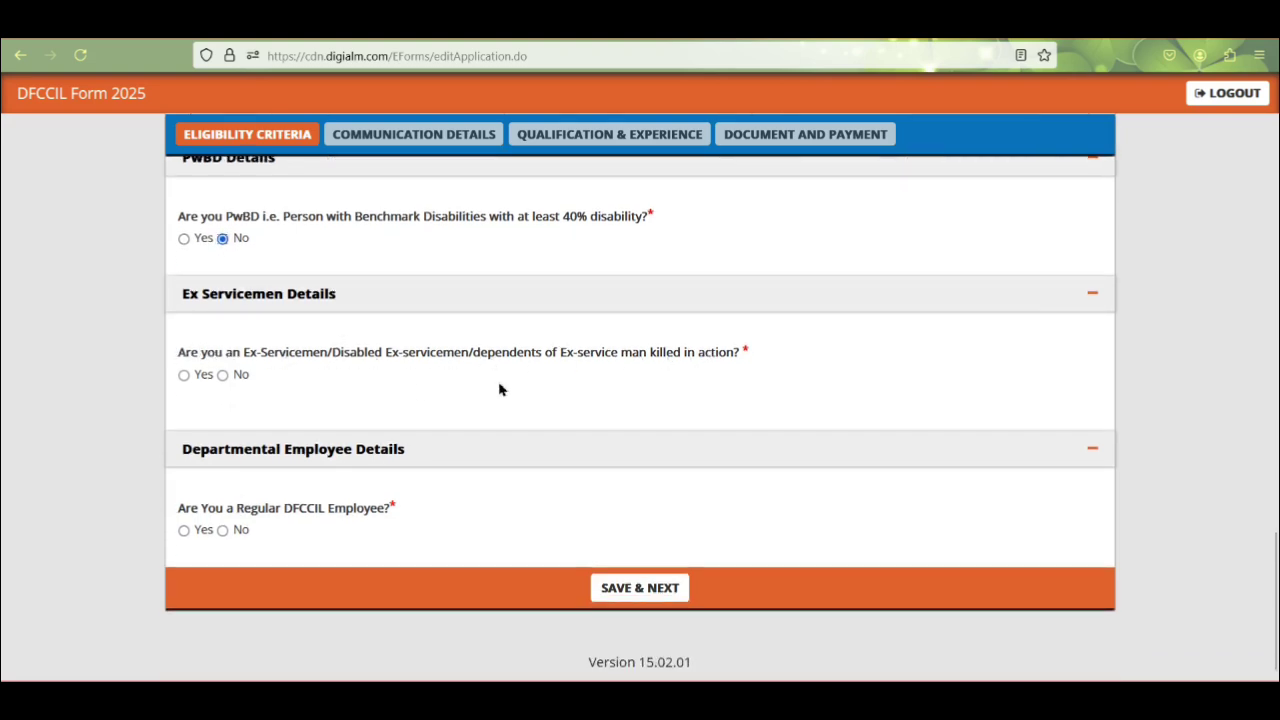
{"action": "left_click", "coordinate": [223, 376]}
{"action": "left_click", "coordinate": [184, 531]}
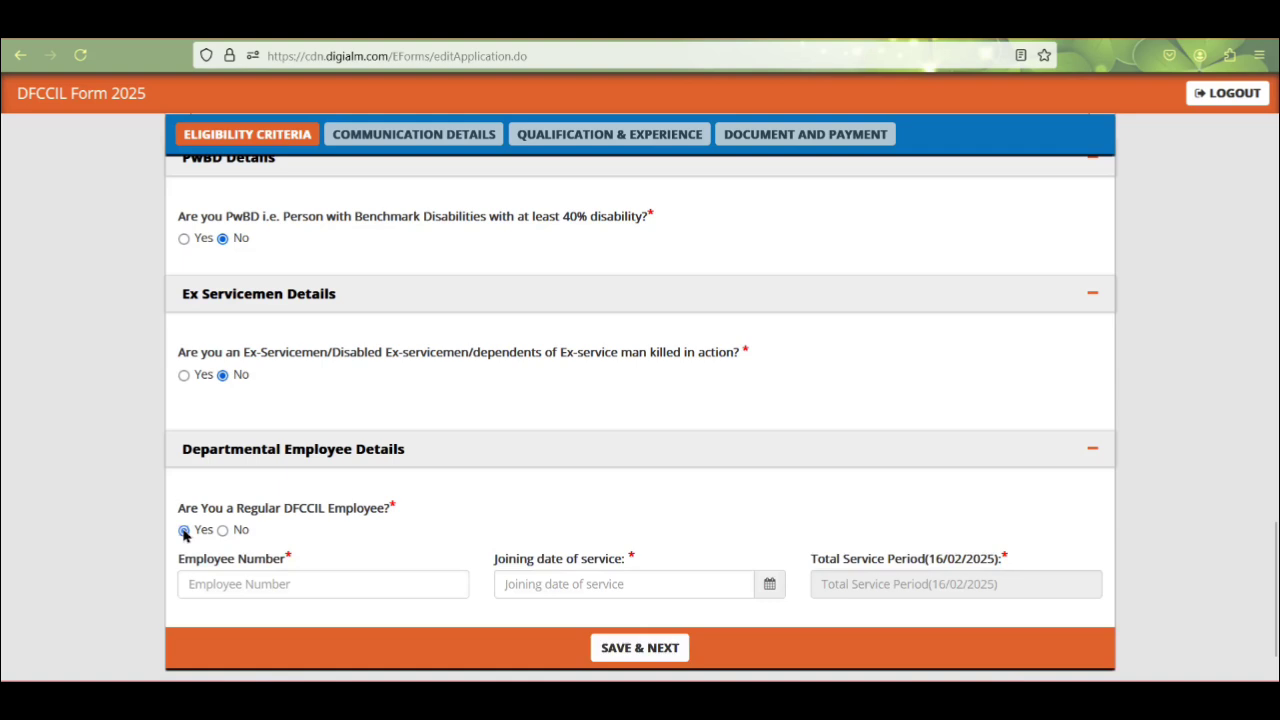
{"action": "left_click", "coordinate": [223, 531]}
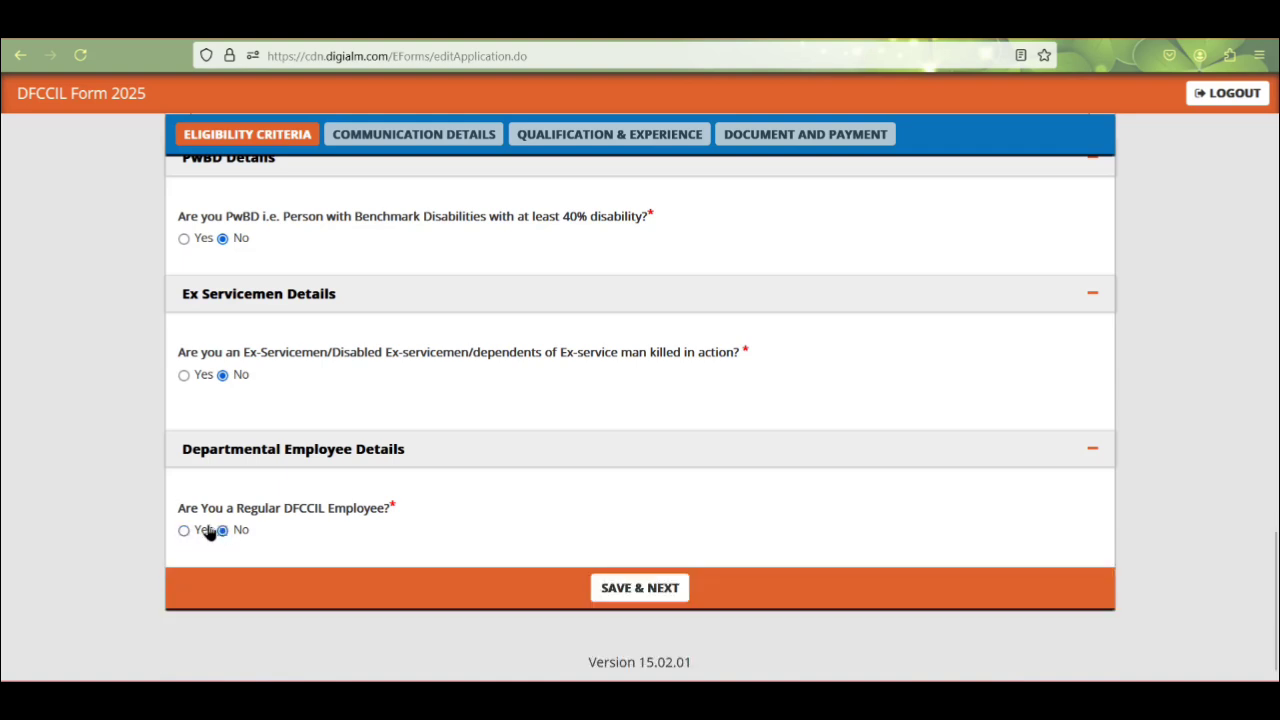
{"action": "left_click", "coordinate": [628, 593]}
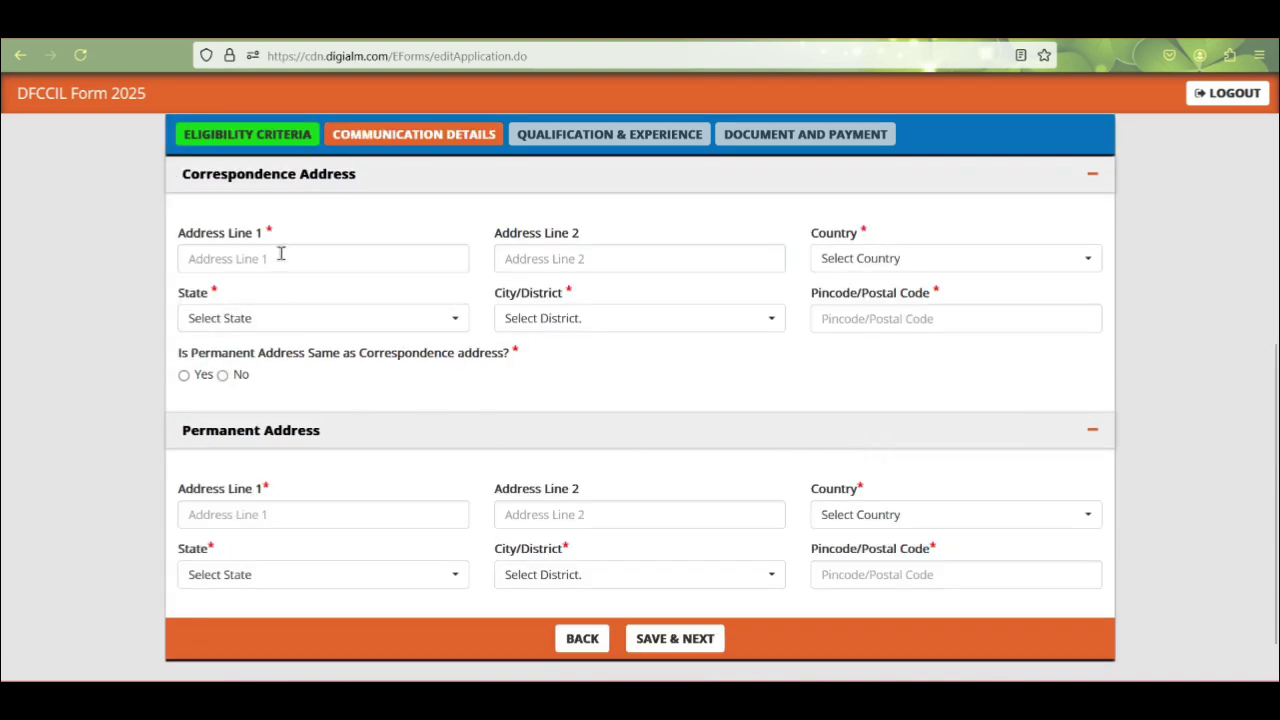
In the correspondence address, set the country to India and the state to Jharkhand, and select the candidate's city/district.
{"action": "left_click", "coordinate": [214, 257]}
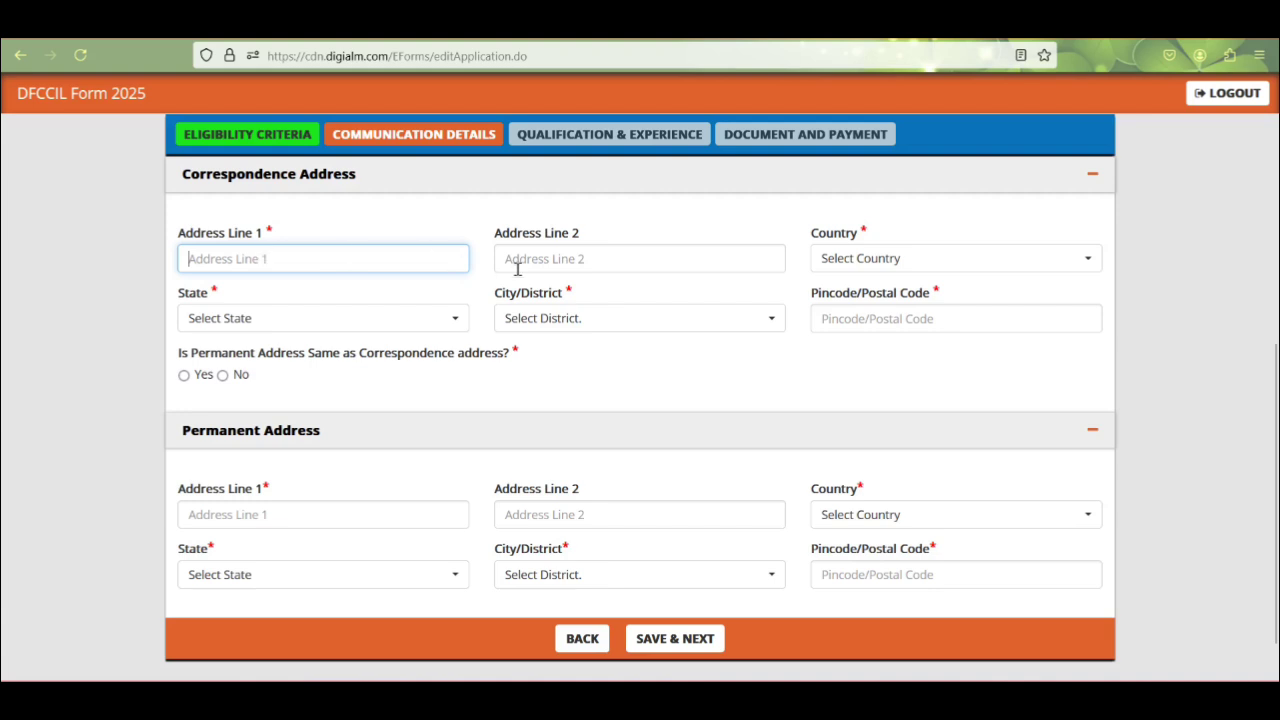
{"action": "left_click", "coordinate": [596, 258]}
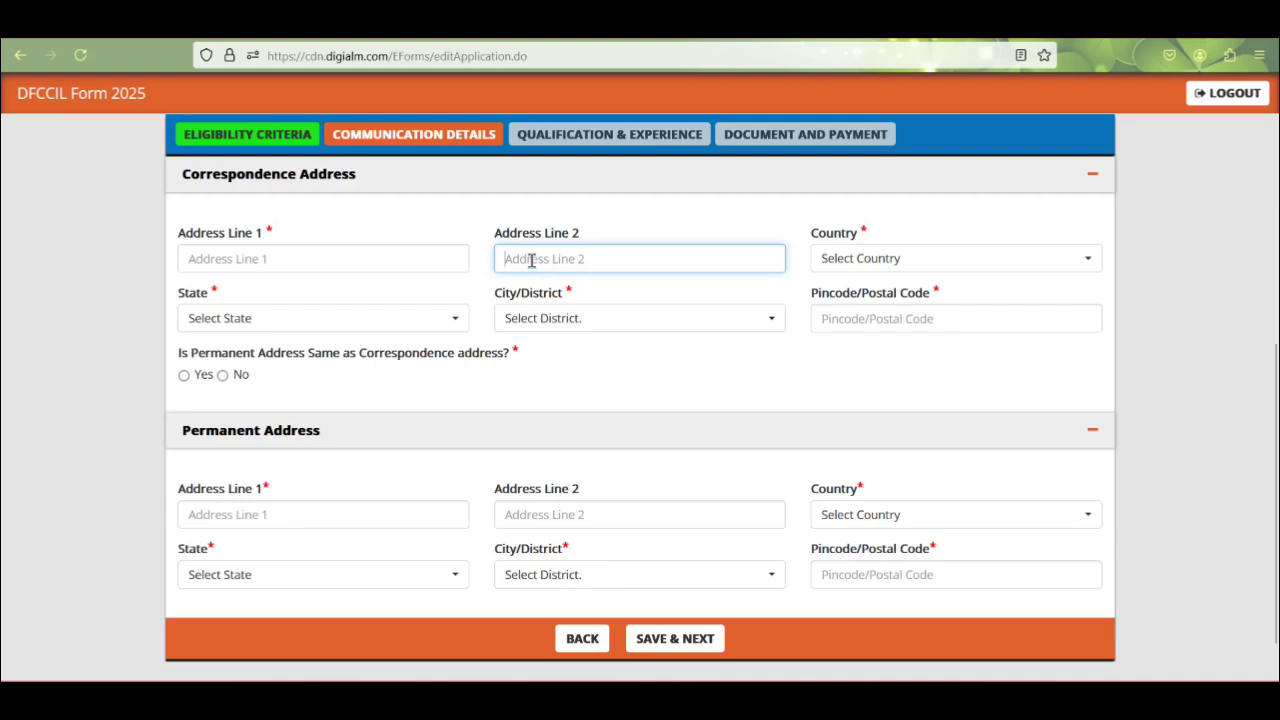
{"action": "left_click", "coordinate": [862, 258]}
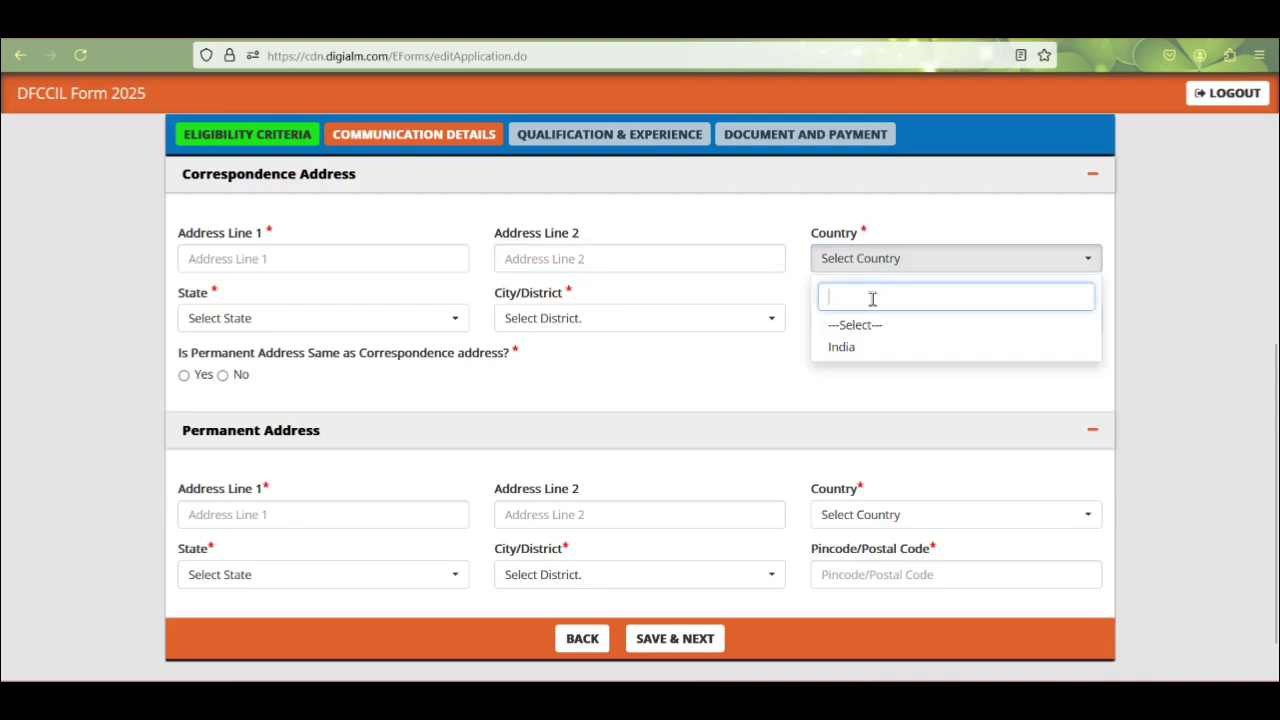
{"action": "left_click", "coordinate": [843, 348]}
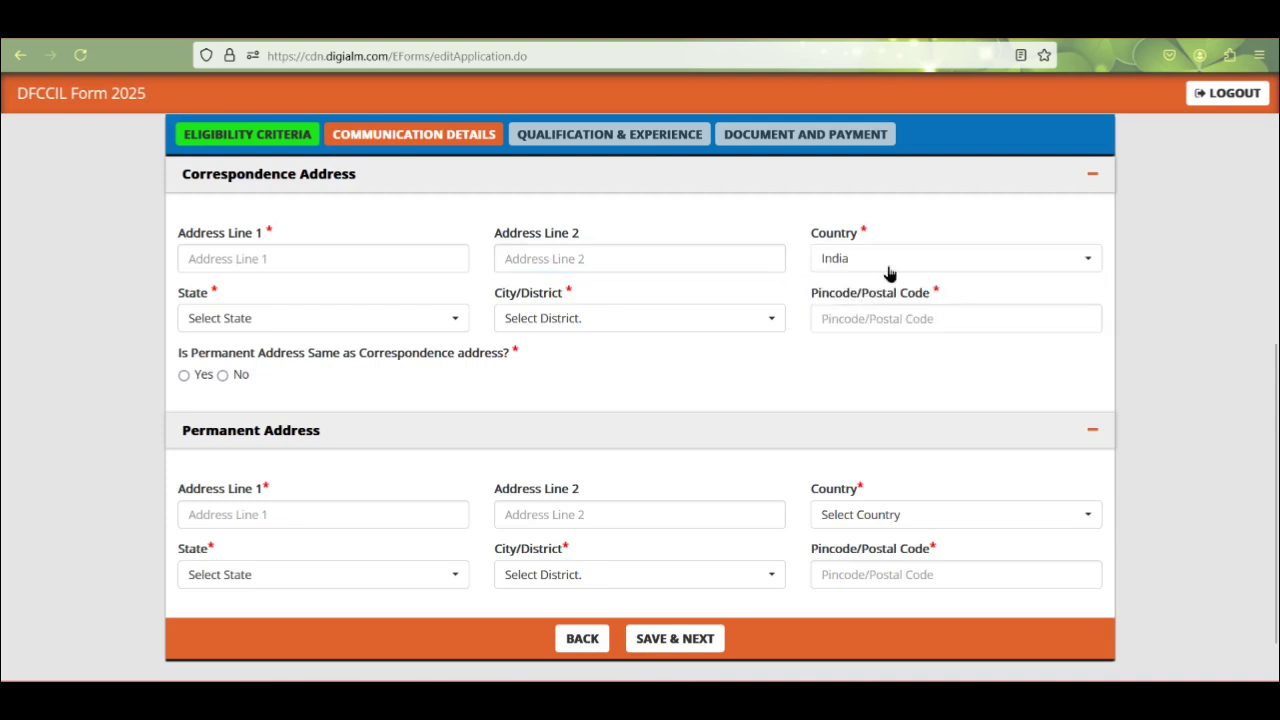
{"action": "left_click", "coordinate": [264, 322]}
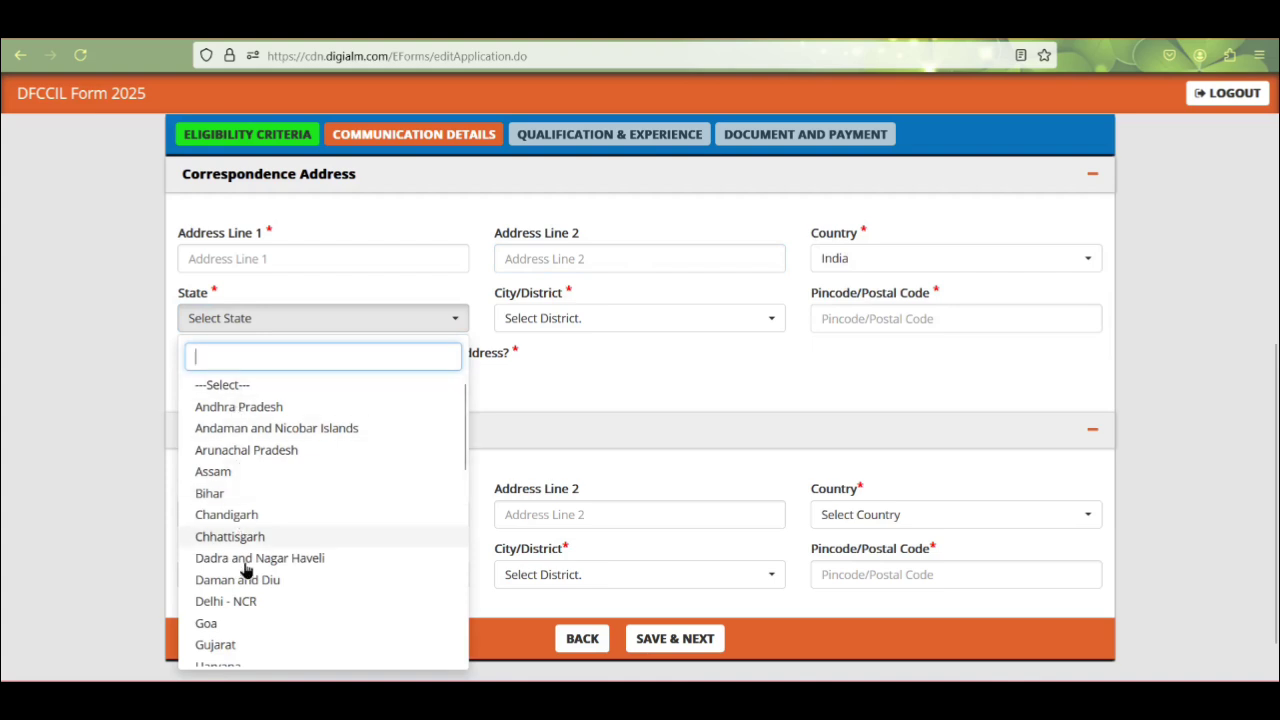
{"action": "scroll", "coordinate": [243, 612], "scroll_direction": "down", "scroll_amount": 3}
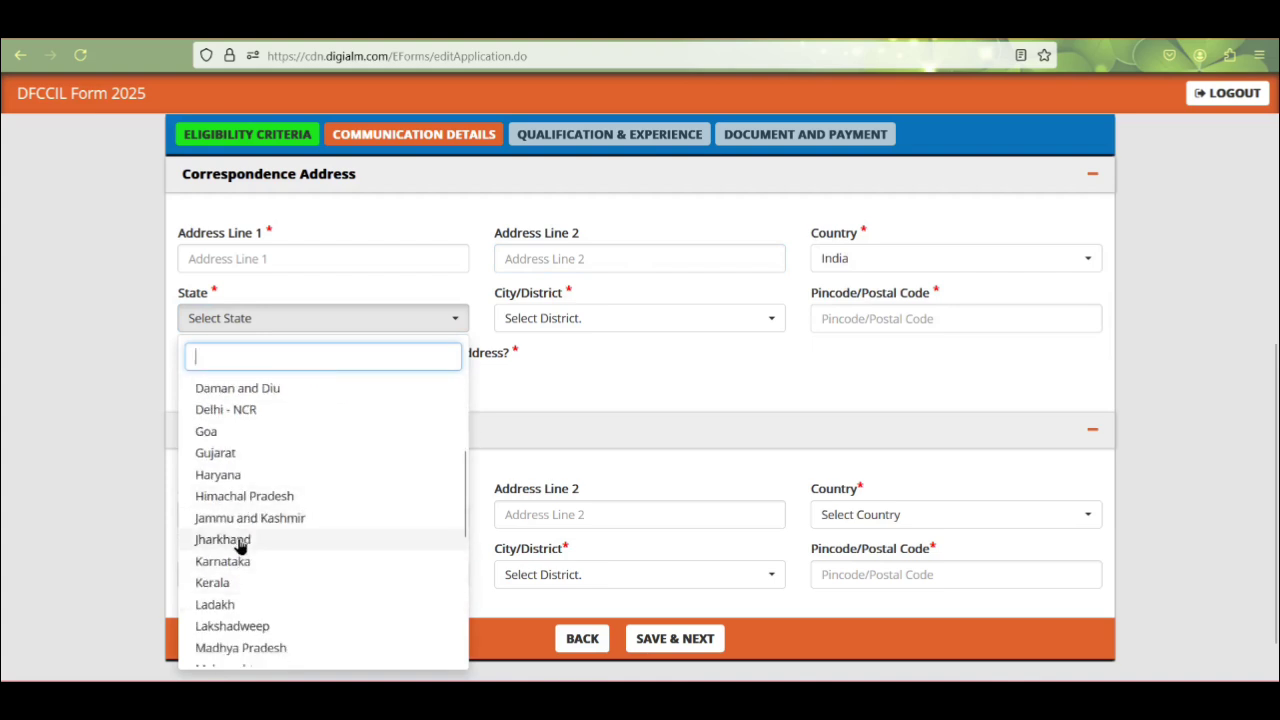
{"action": "left_click", "coordinate": [243, 540]}
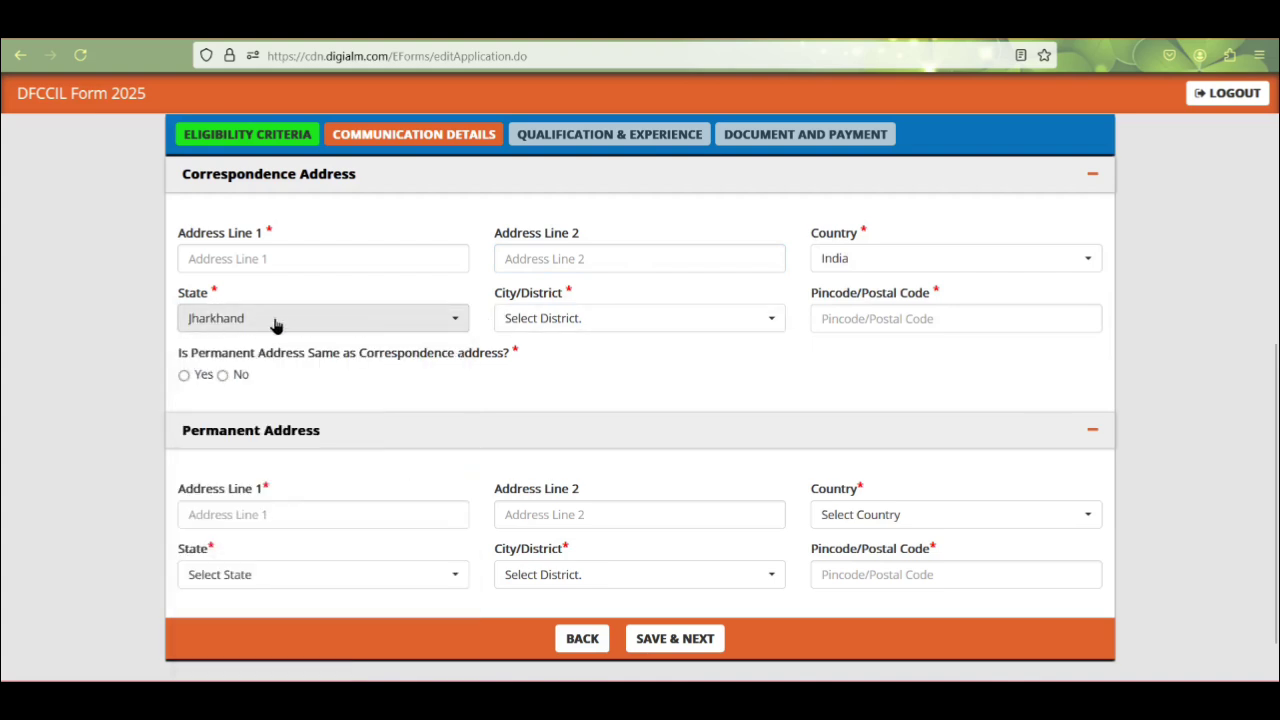
{"action": "left_click", "coordinate": [566, 322]}
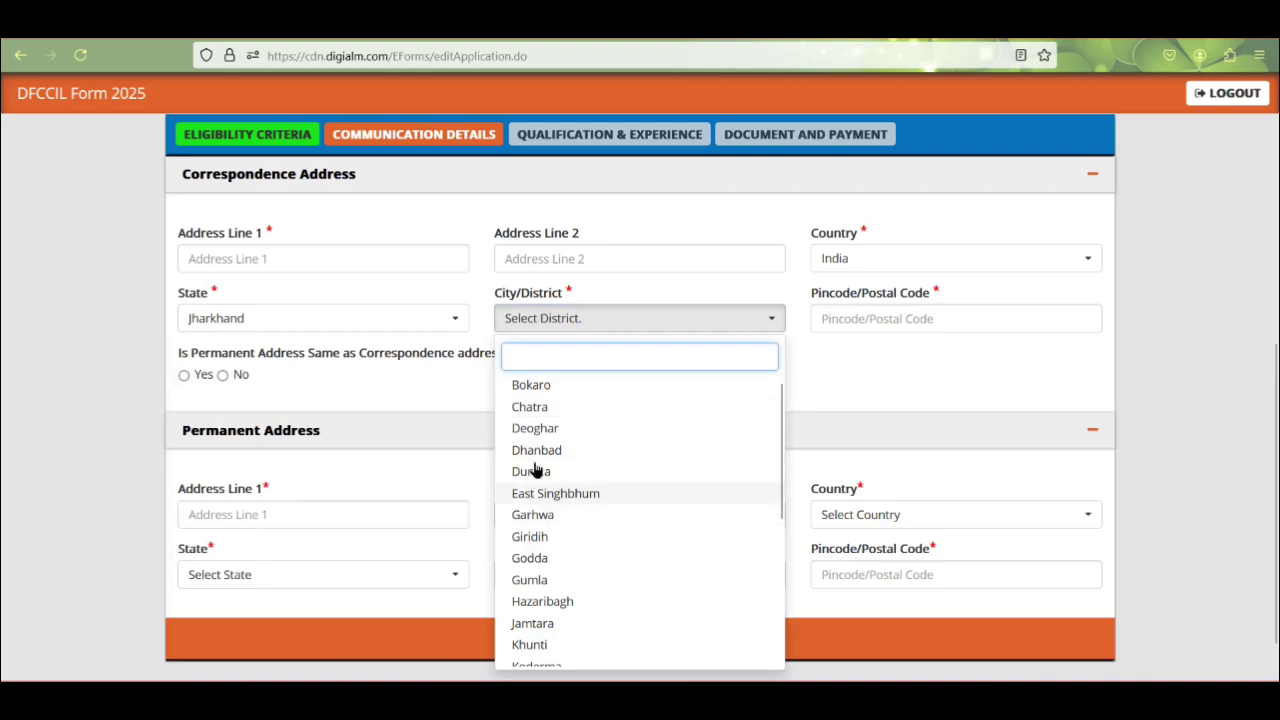
{"action": "scroll", "coordinate": [555, 640], "scroll_direction": "down", "scroll_amount": 2}
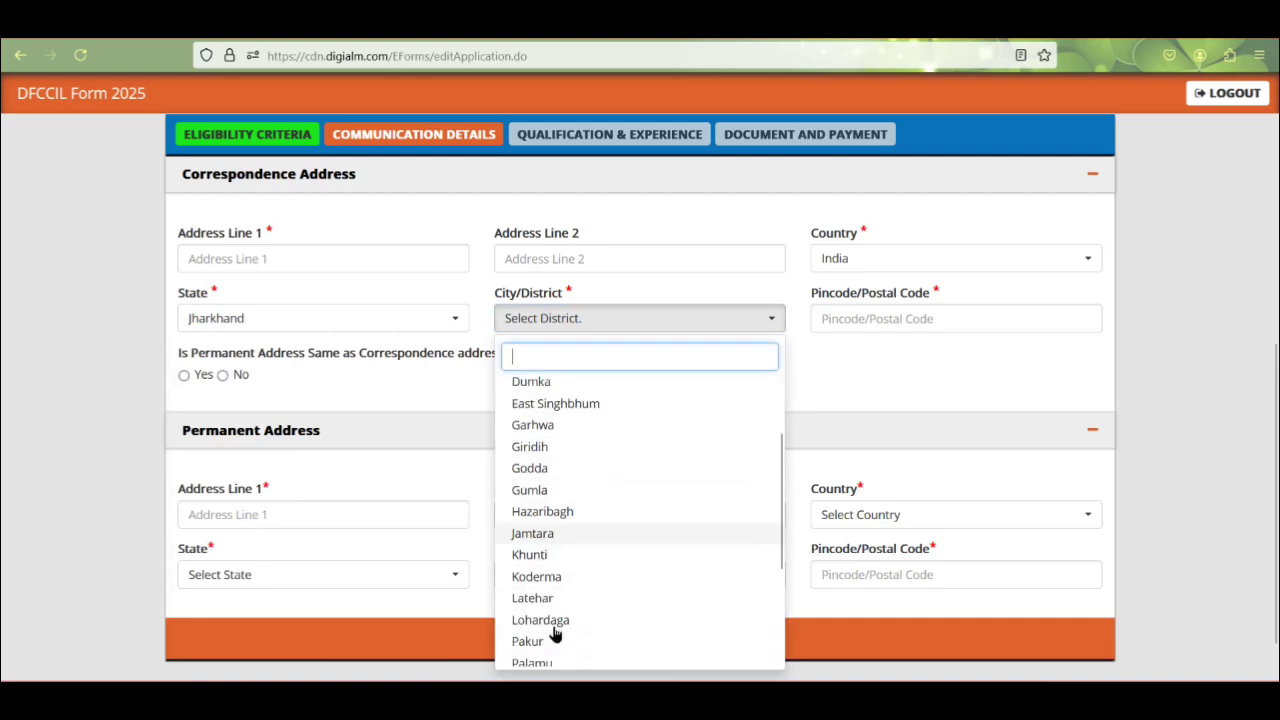
{"action": "left_click", "coordinate": [530, 486]}
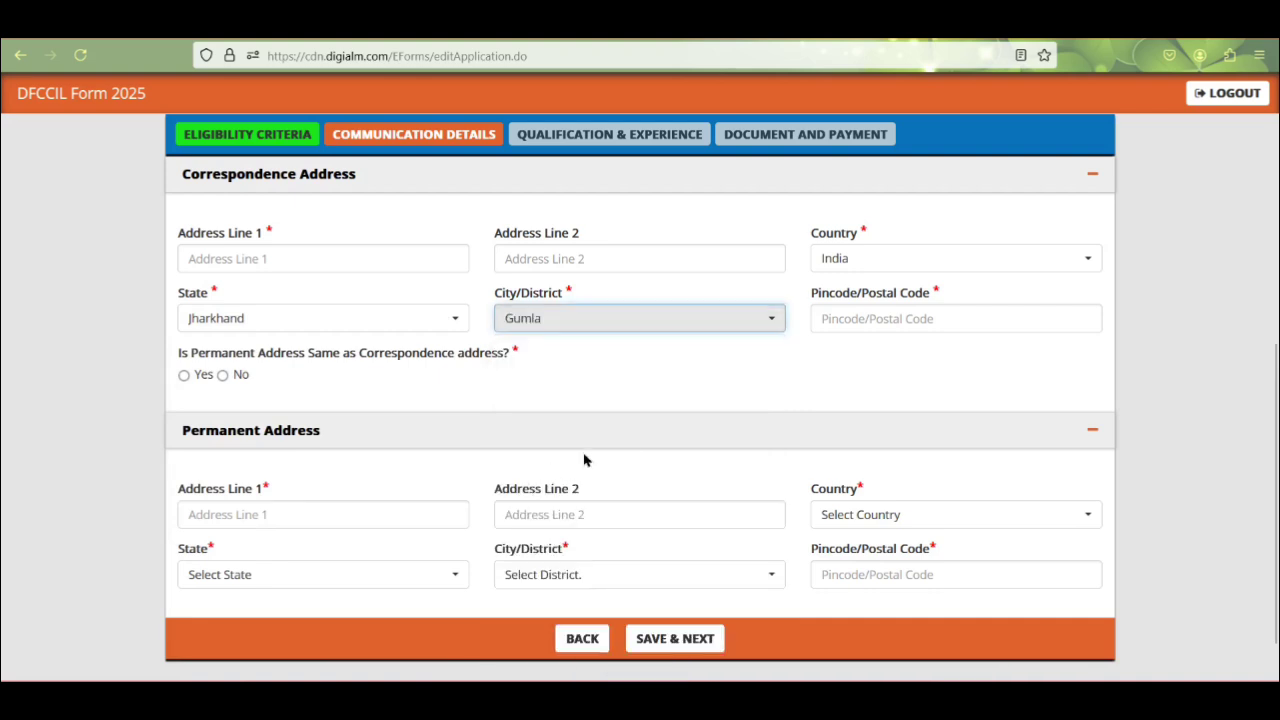
{"action": "left_click", "coordinate": [863, 318]}
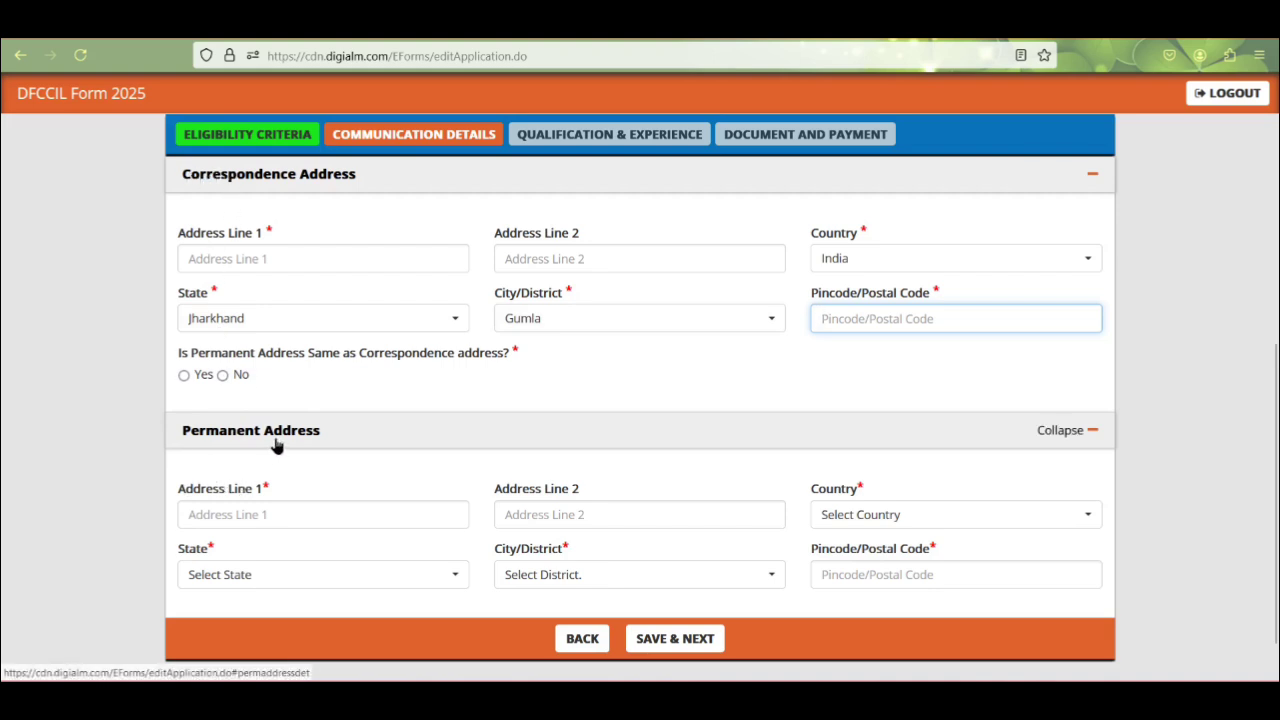
Mark the permanent address as the same as the correspondence address, and save the communication details to continue.
{"action": "left_click", "coordinate": [185, 375]}
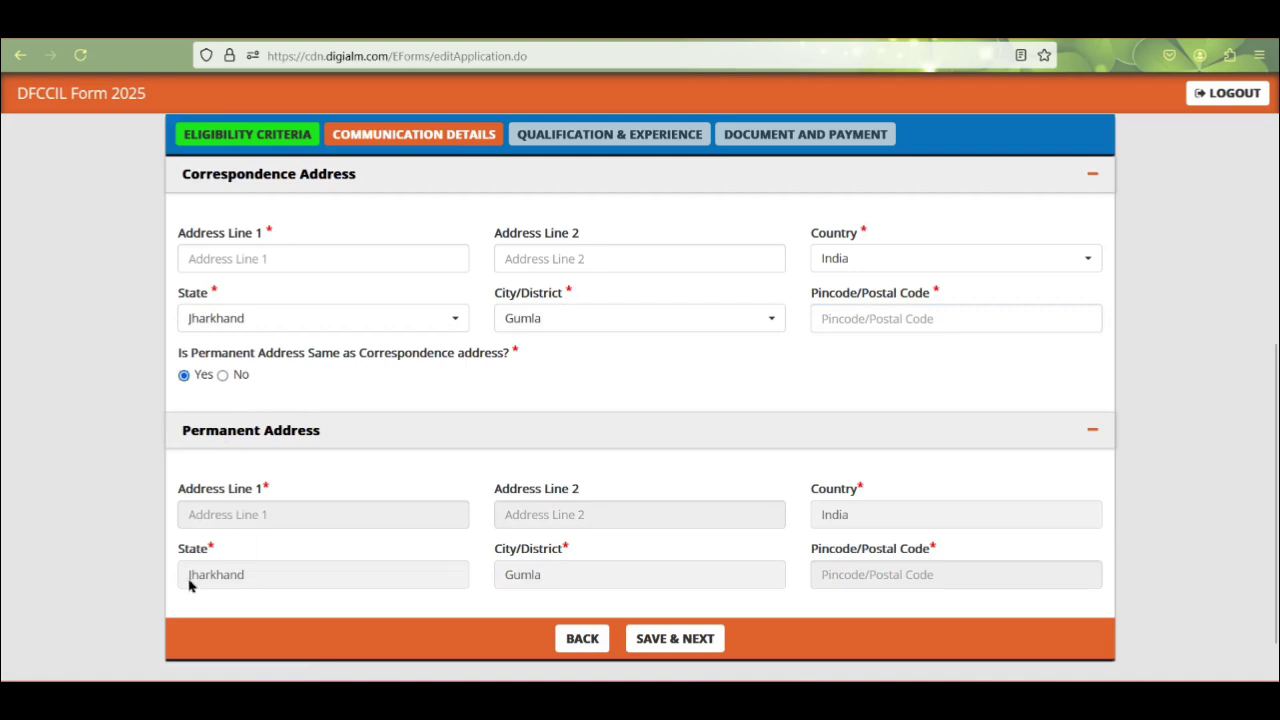
{"action": "left_click", "coordinate": [222, 375]}
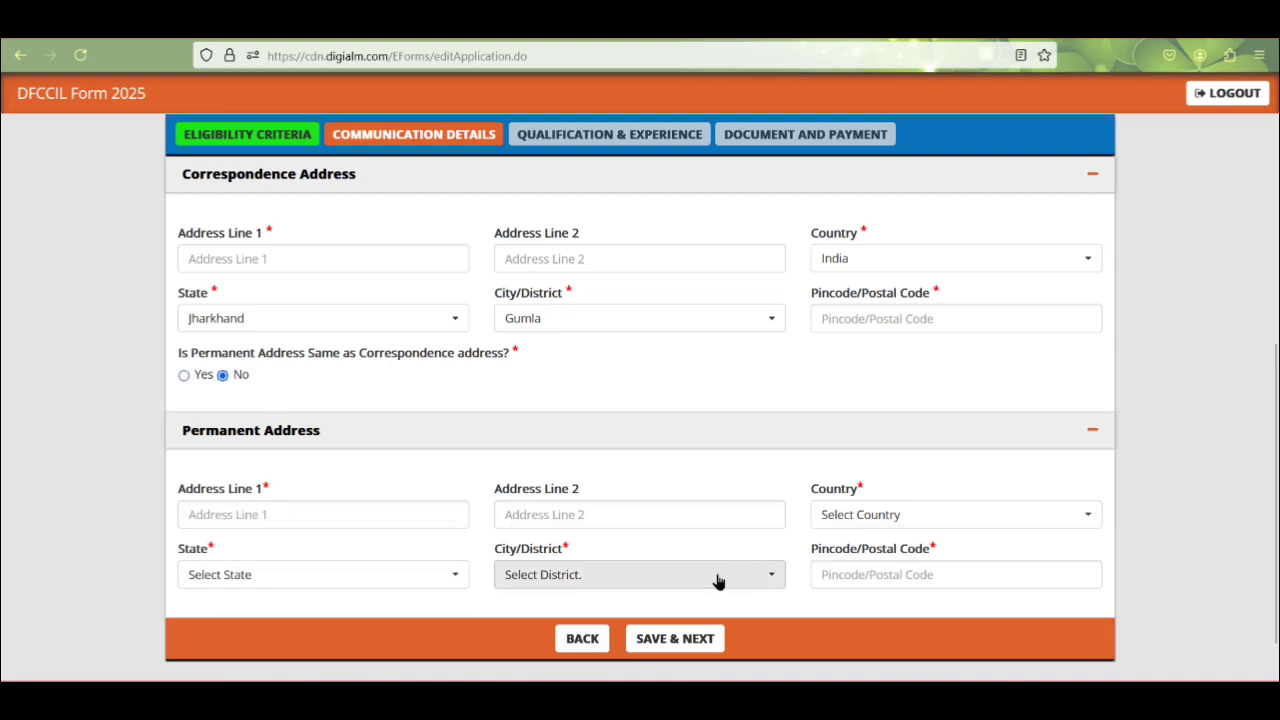
{"action": "left_click", "coordinate": [183, 376]}
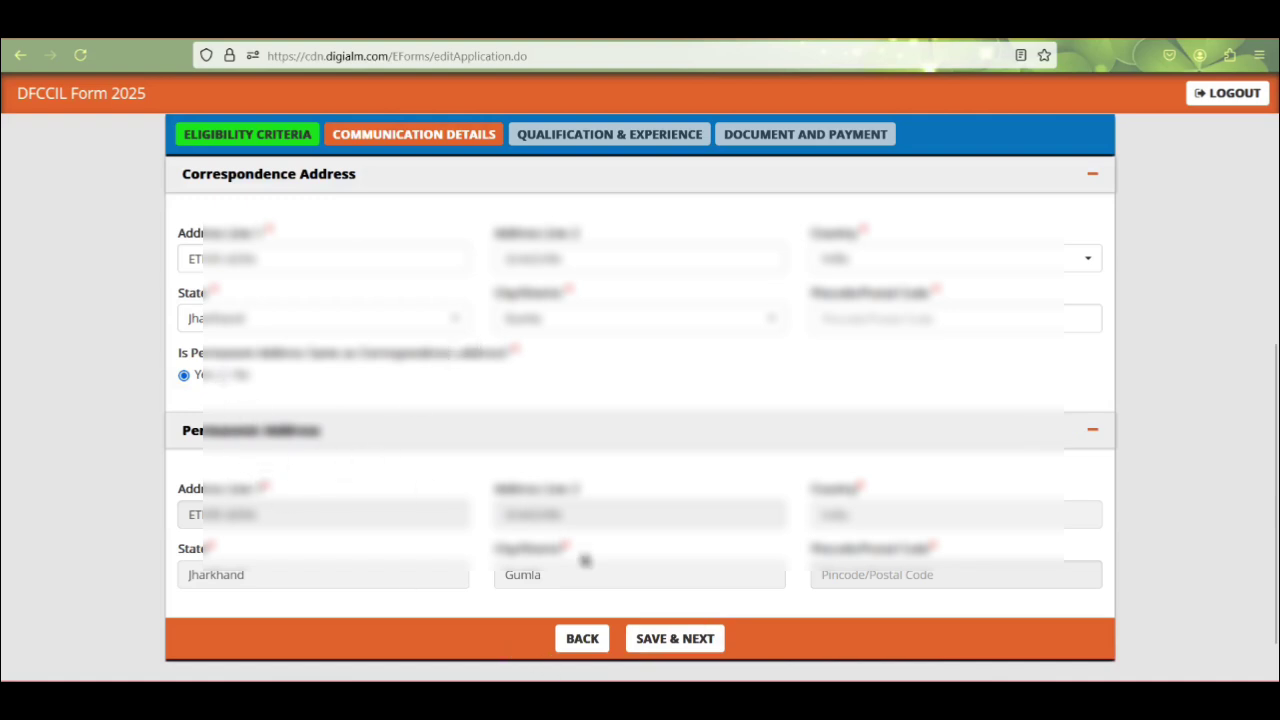
{"action": "left_click", "coordinate": [663, 639]}
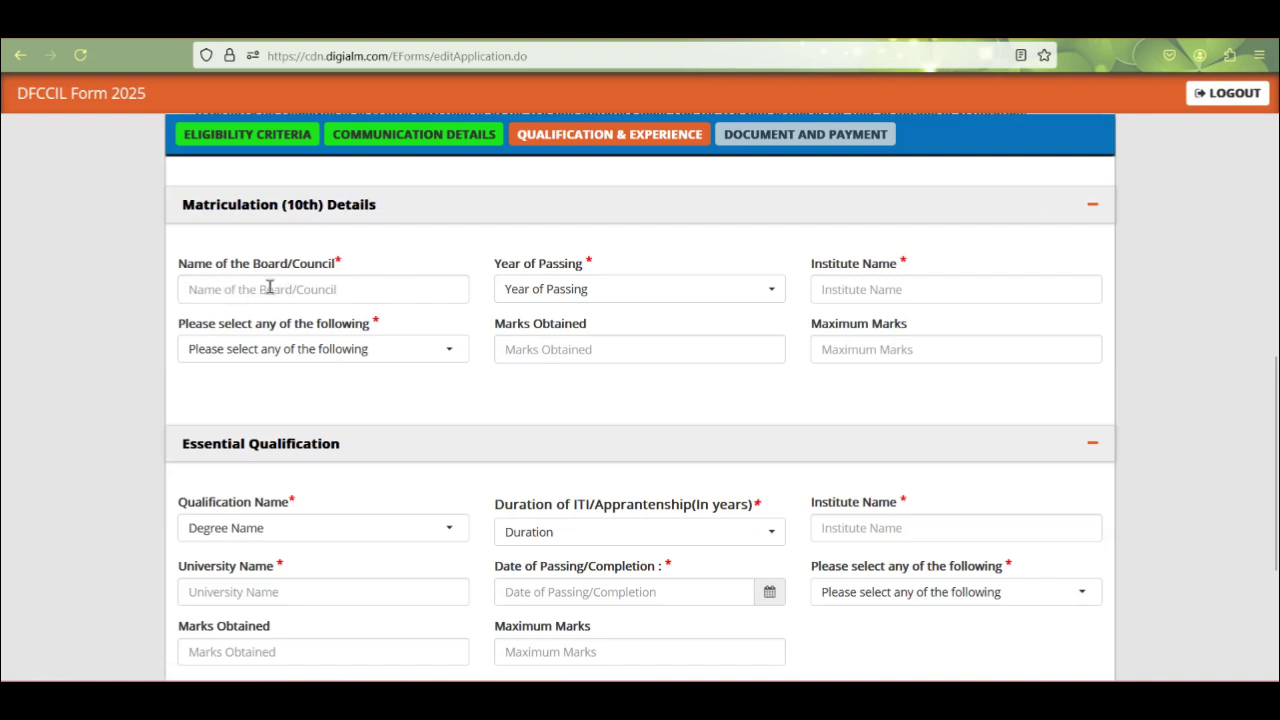
In the matriculation (10th) details, set the year of passing to 2011 and the result type to Percentage.
{"action": "left_click", "coordinate": [573, 289]}
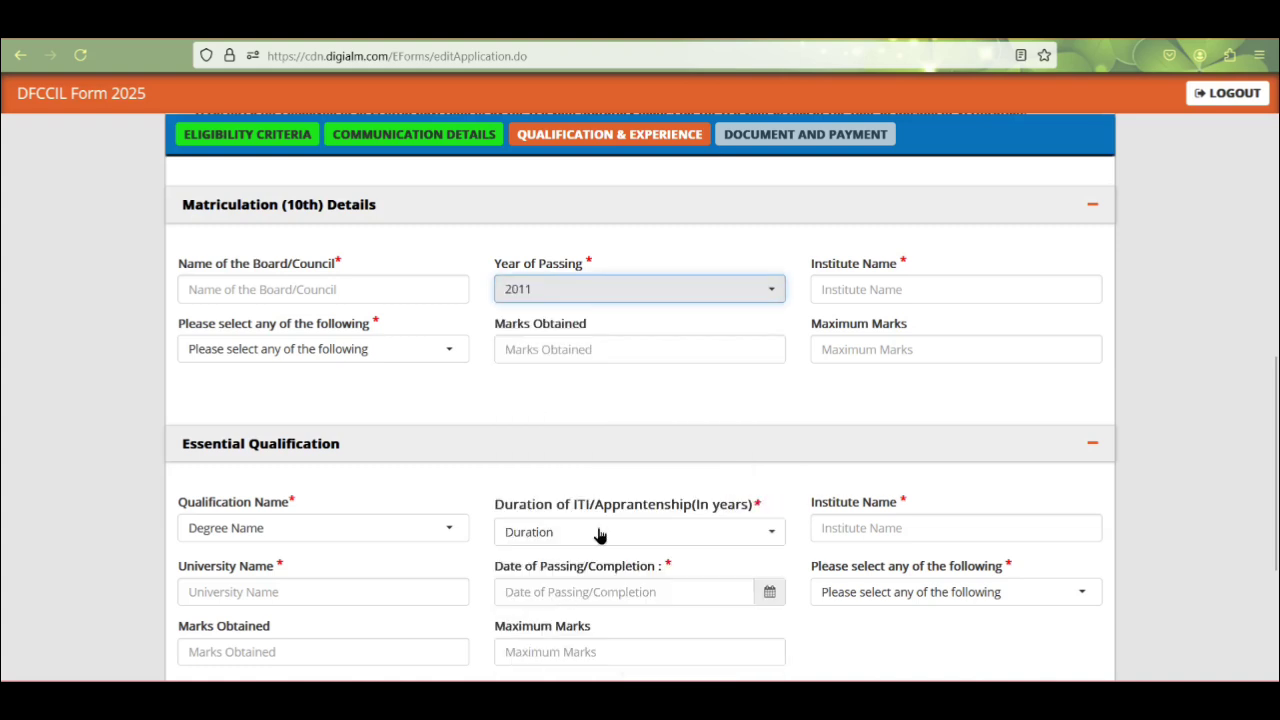
{"action": "left_click", "coordinate": [525, 659]}
{"action": "left_click", "coordinate": [836, 289]}
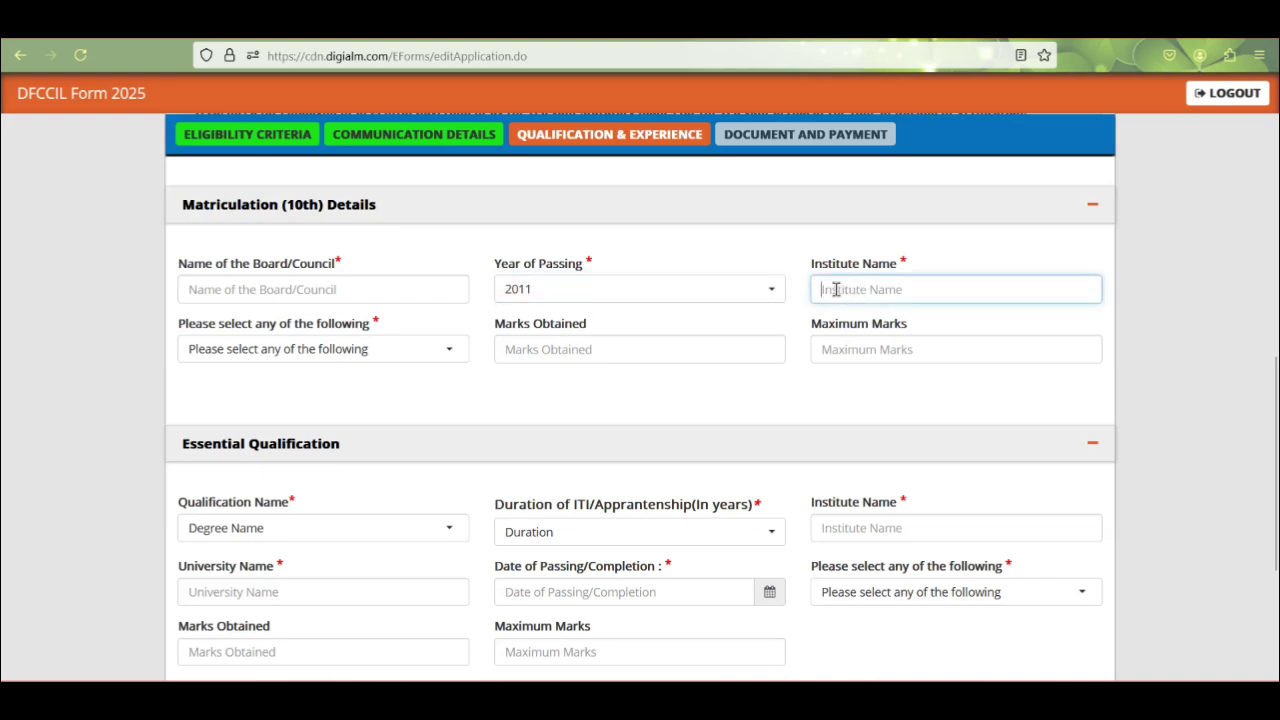
{"action": "left_click", "coordinate": [354, 358]}
{"action": "left_click", "coordinate": [238, 440]}
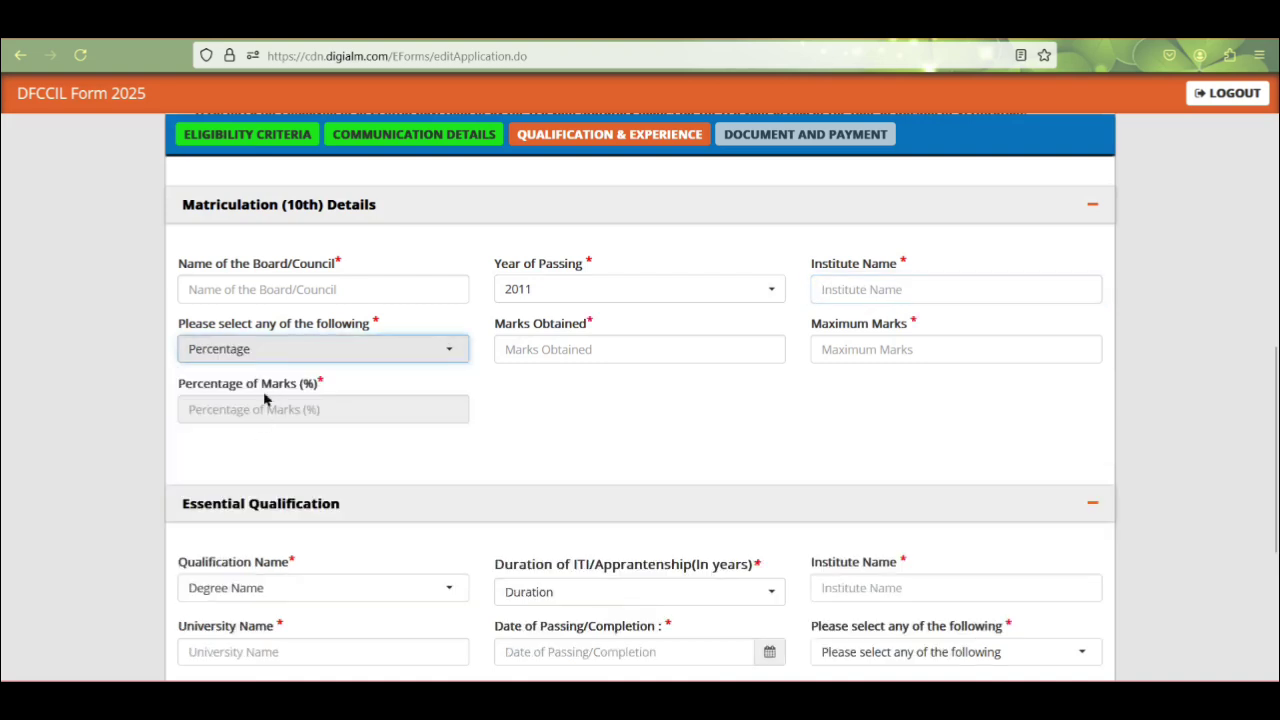
{"action": "left_click", "coordinate": [257, 356]}
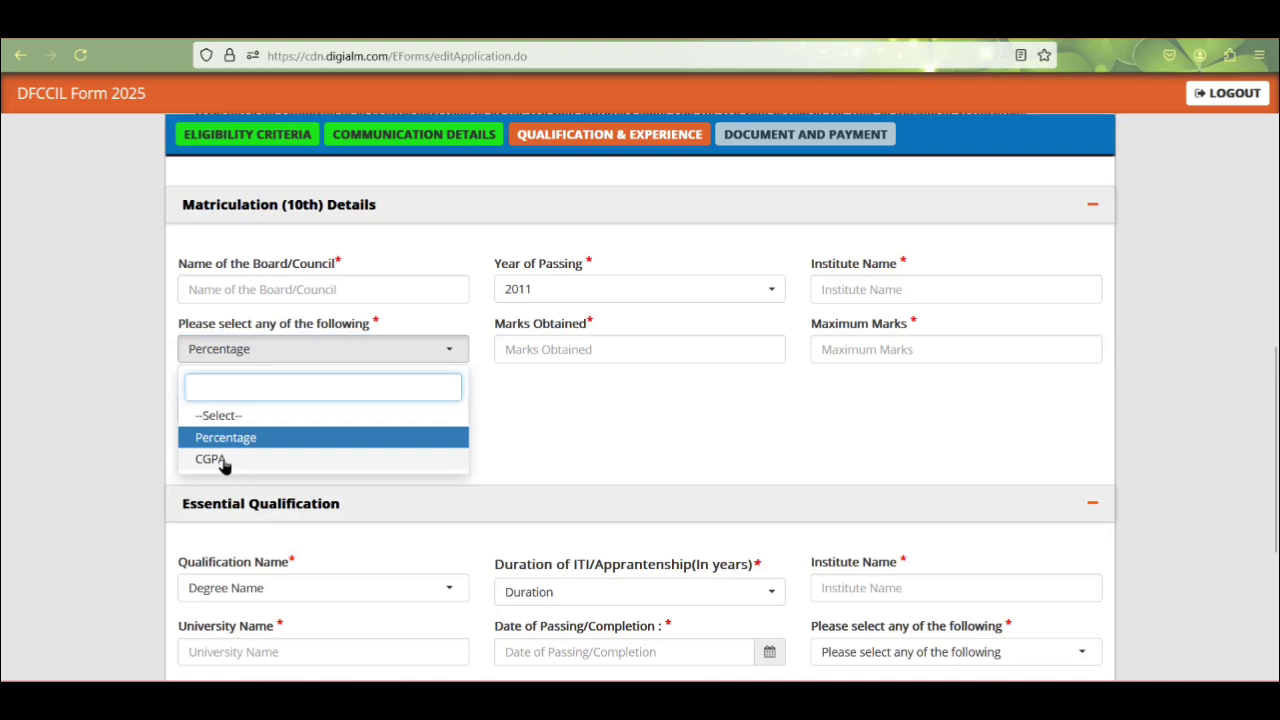
{"action": "left_click", "coordinate": [246, 358]}
In the matriculation (10th) details, enter 300 marks obtained out of a maximum of 500.
{"action": "left_click", "coordinate": [550, 346]}
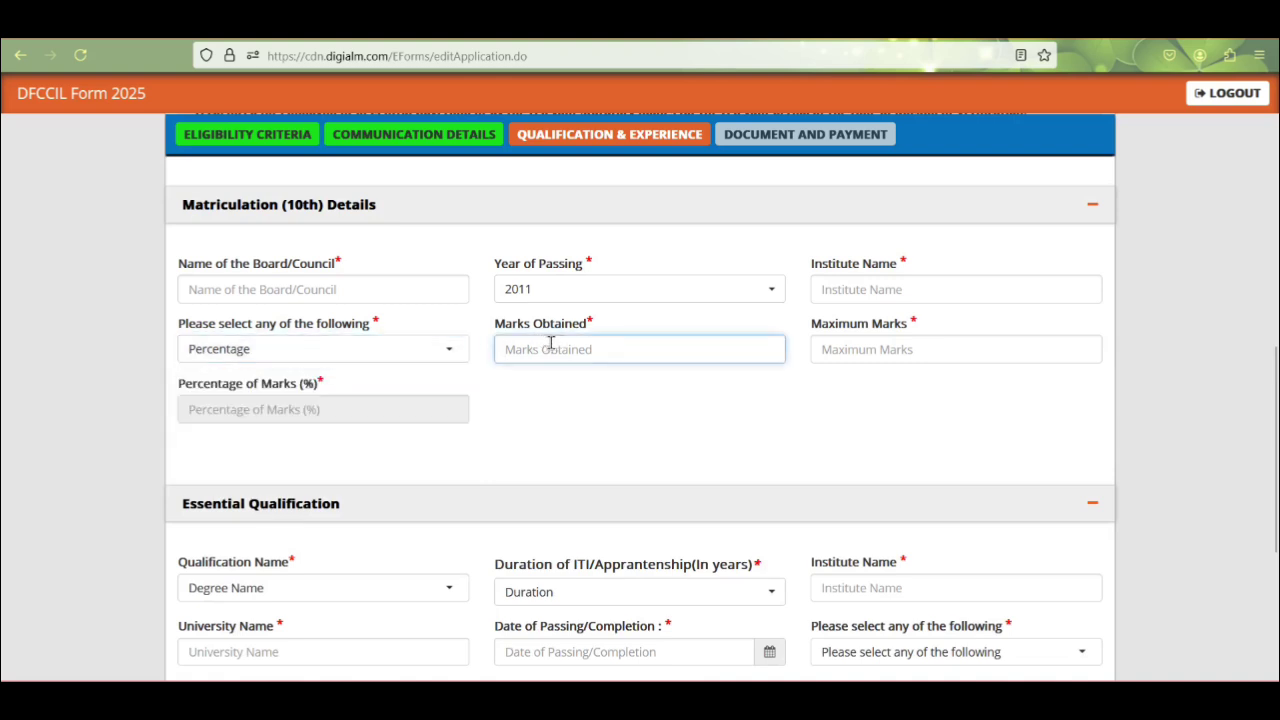
{"action": "type", "text": "300"}
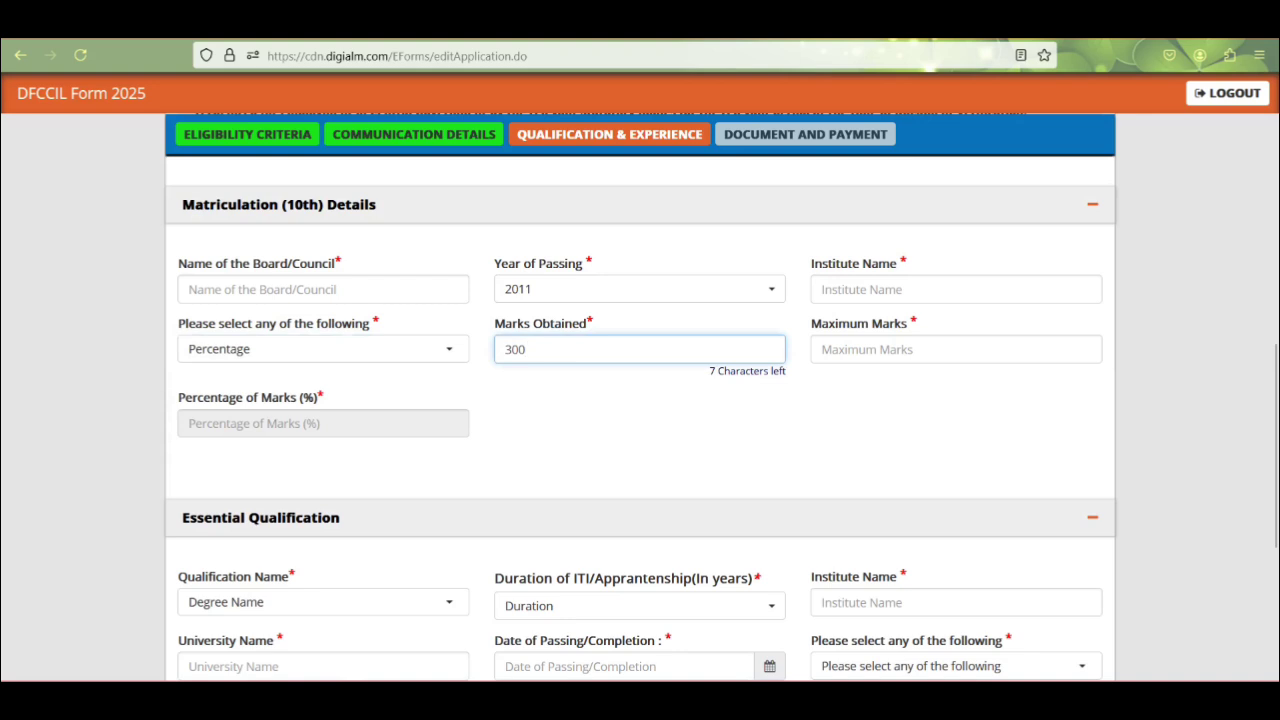
{"action": "key", "text": "Tab"}
{"action": "type", "text": "5"}
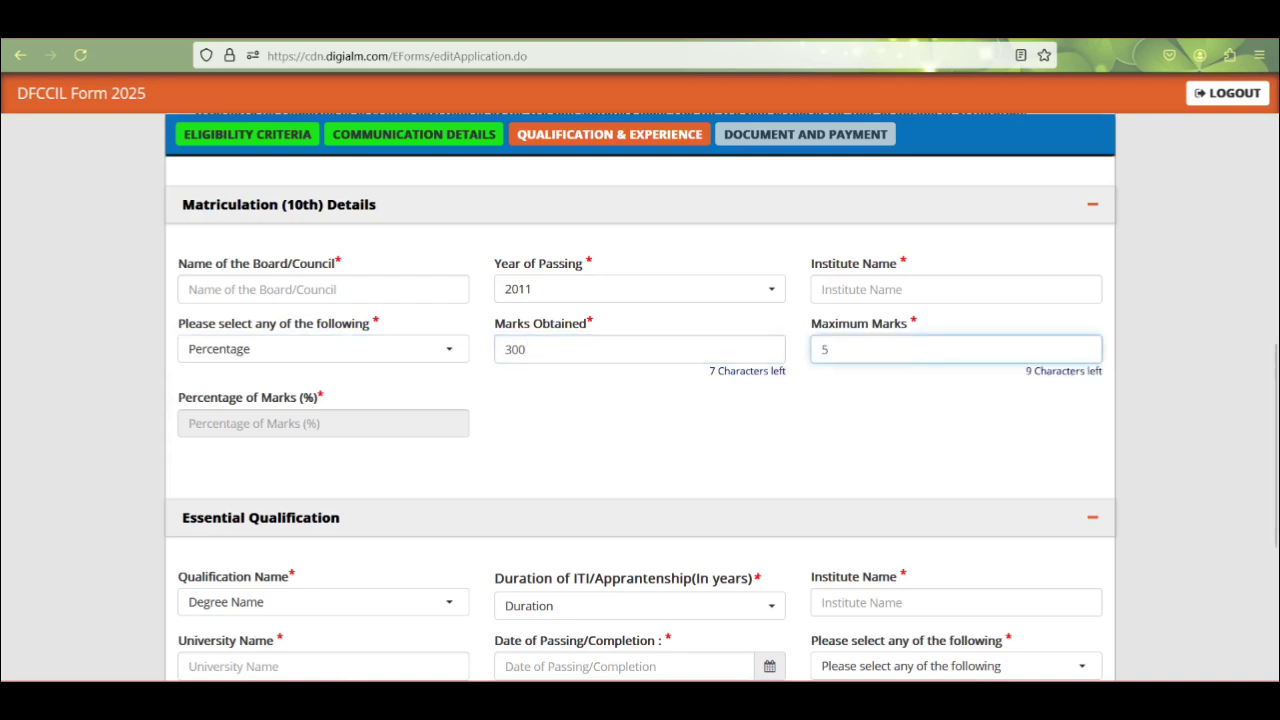
{"action": "key", "text": "Tab"}
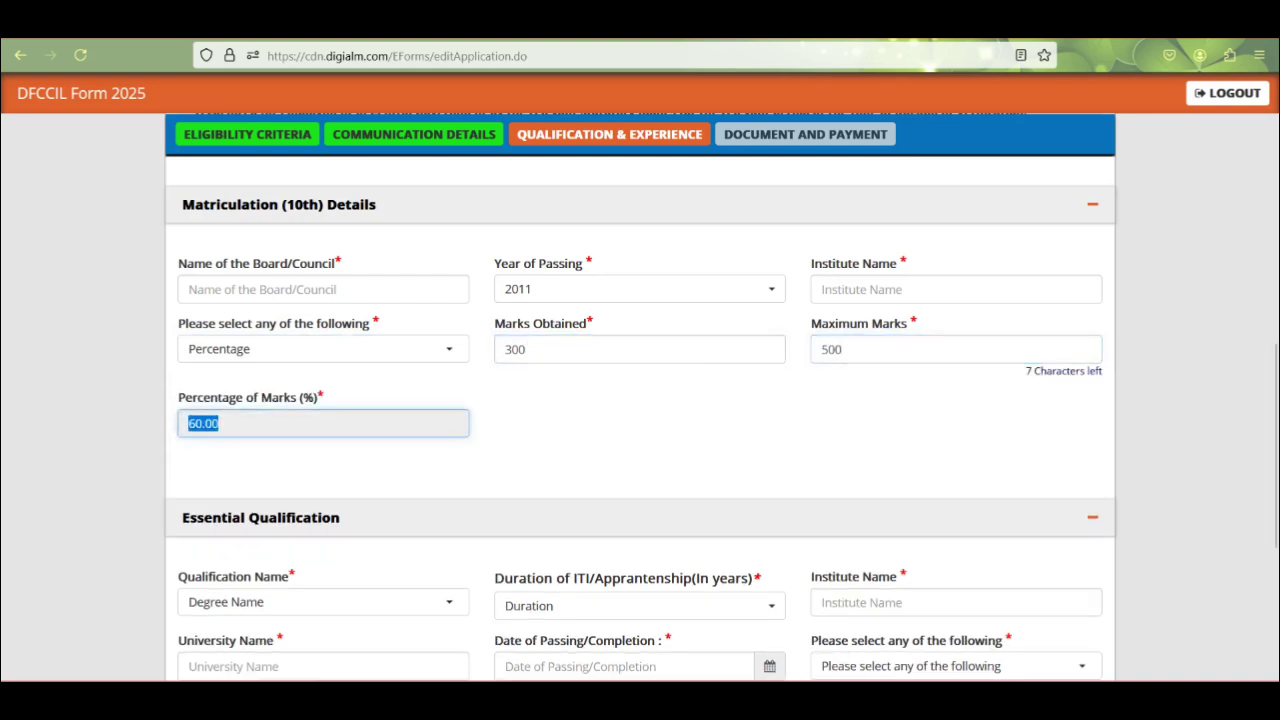
{"action": "left_click", "coordinate": [257, 428]}
In the essential qualification, select Minimum 1 Year ITI with a duration of More than 01 Year.
{"action": "scroll", "coordinate": [280, 408], "scroll_direction": "down", "scroll_amount": 2}
{"action": "scroll", "coordinate": [283, 475], "scroll_direction": "down", "scroll_amount": 1}
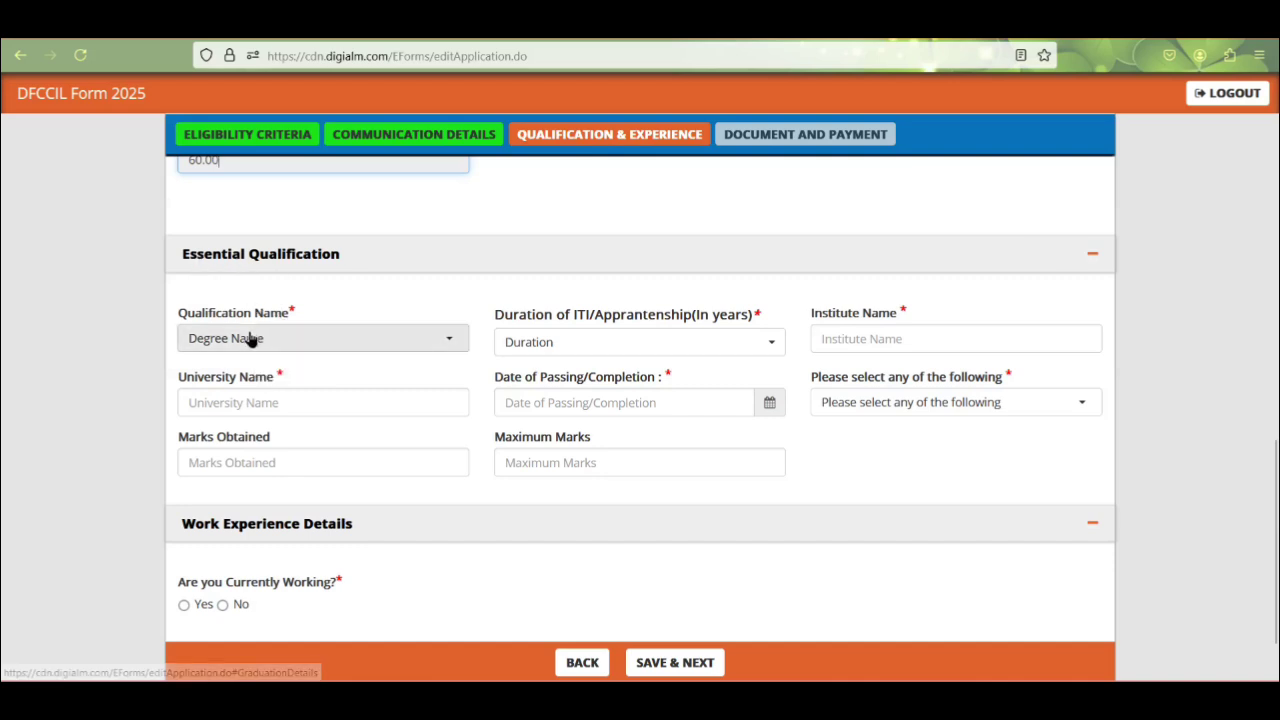
{"action": "left_click", "coordinate": [249, 338]}
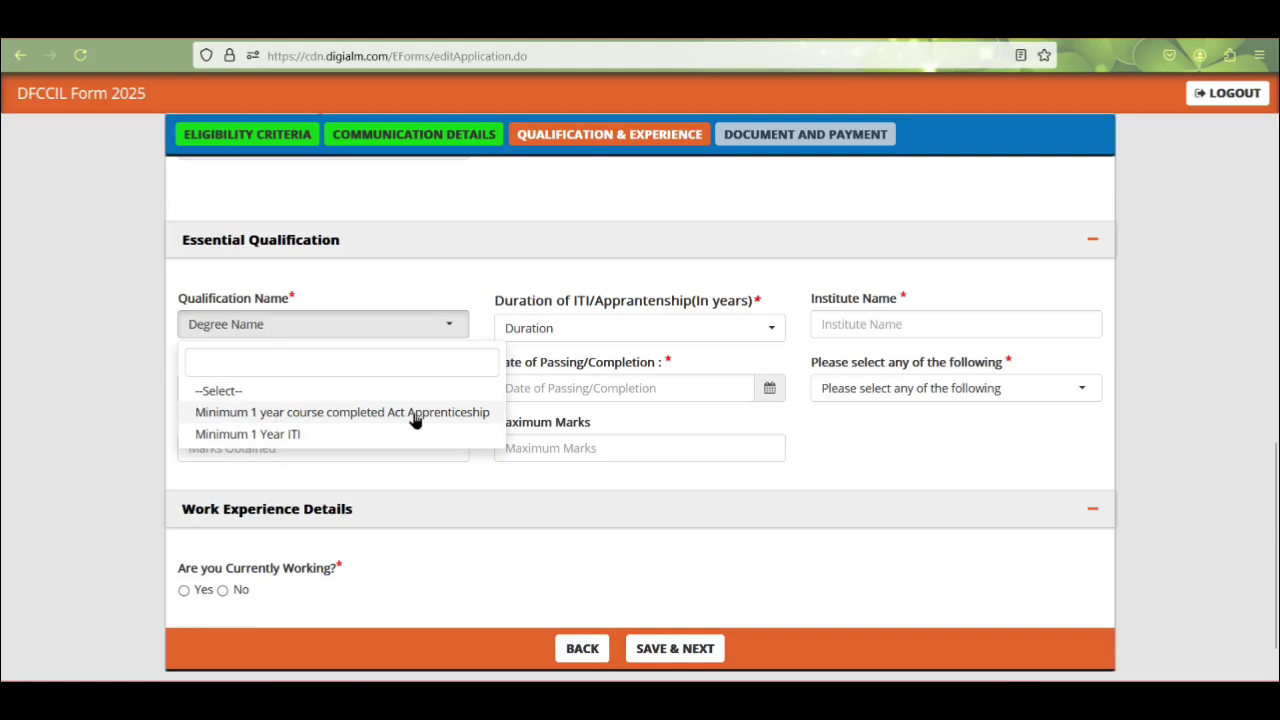
{"action": "left_click", "coordinate": [226, 436]}
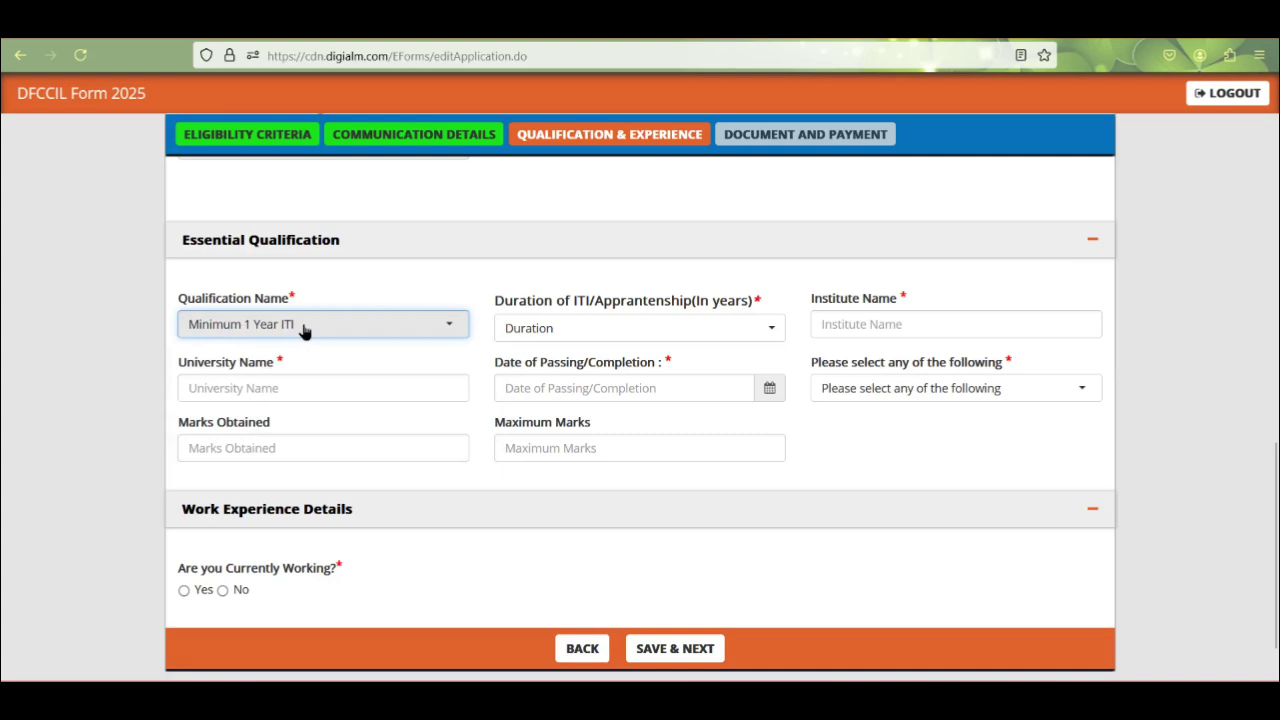
{"action": "left_click", "coordinate": [559, 330]}
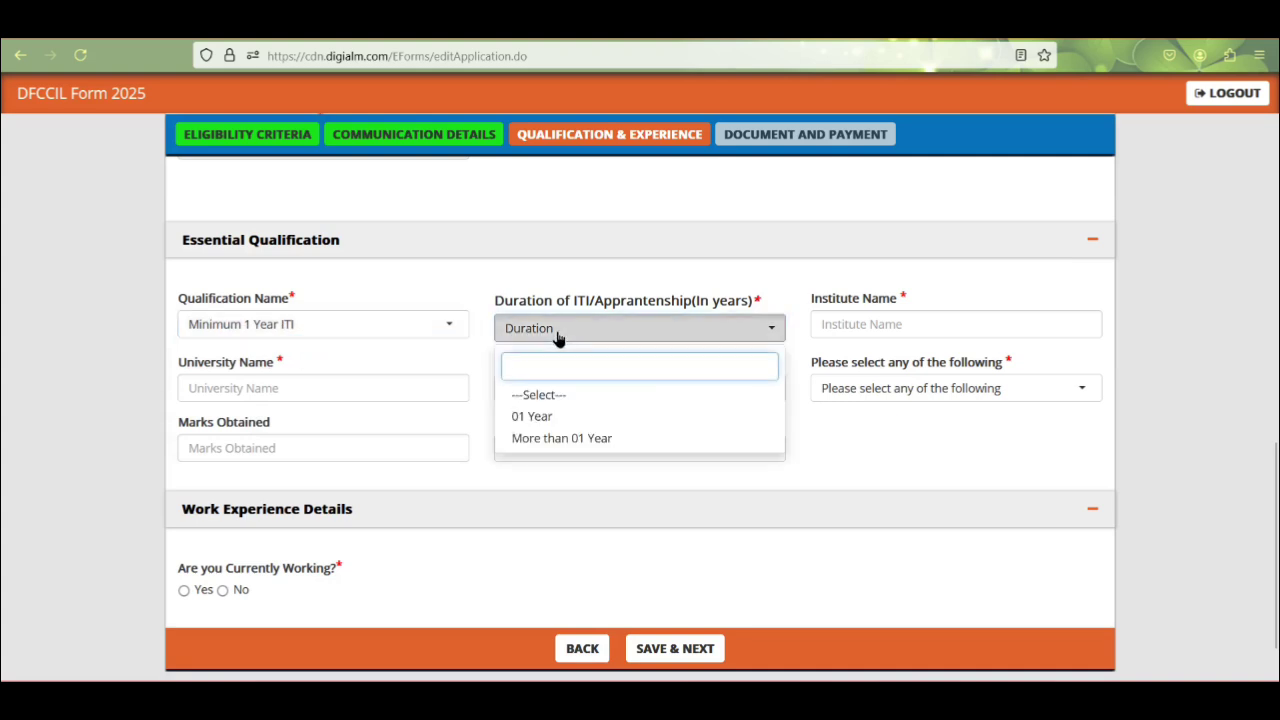
{"action": "left_click", "coordinate": [552, 439]}
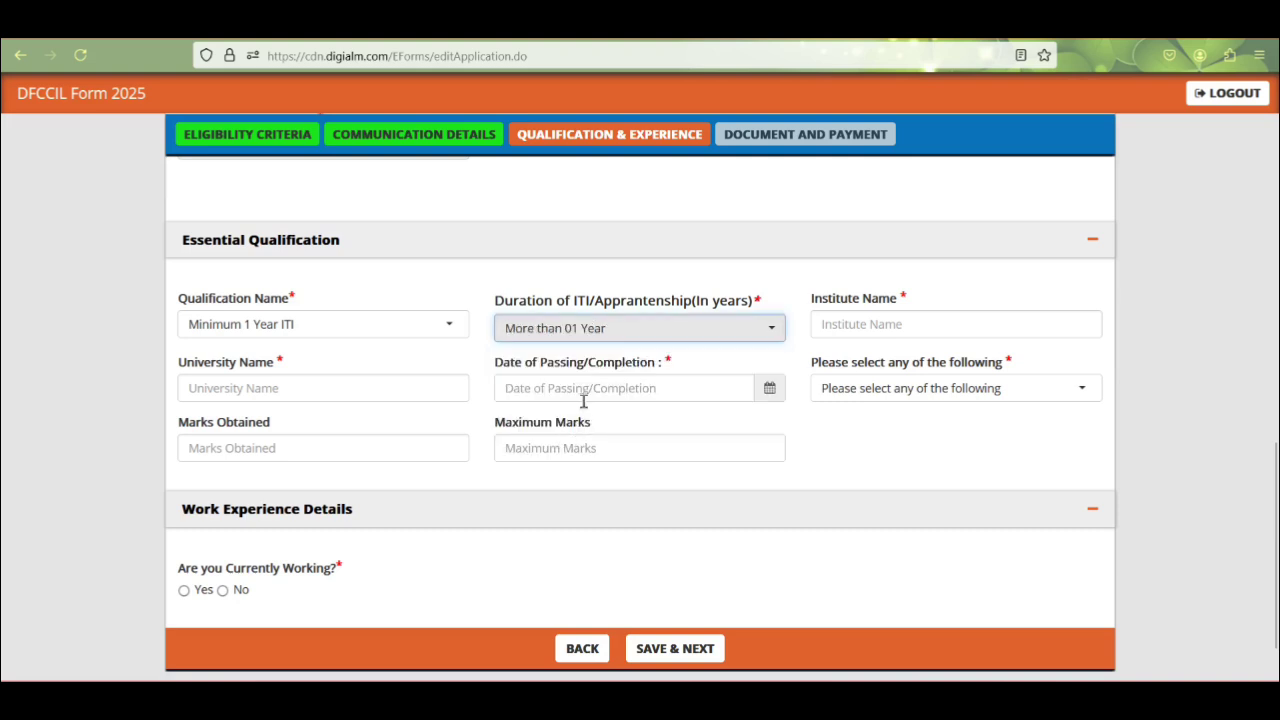
{"action": "left_click", "coordinate": [543, 332]}
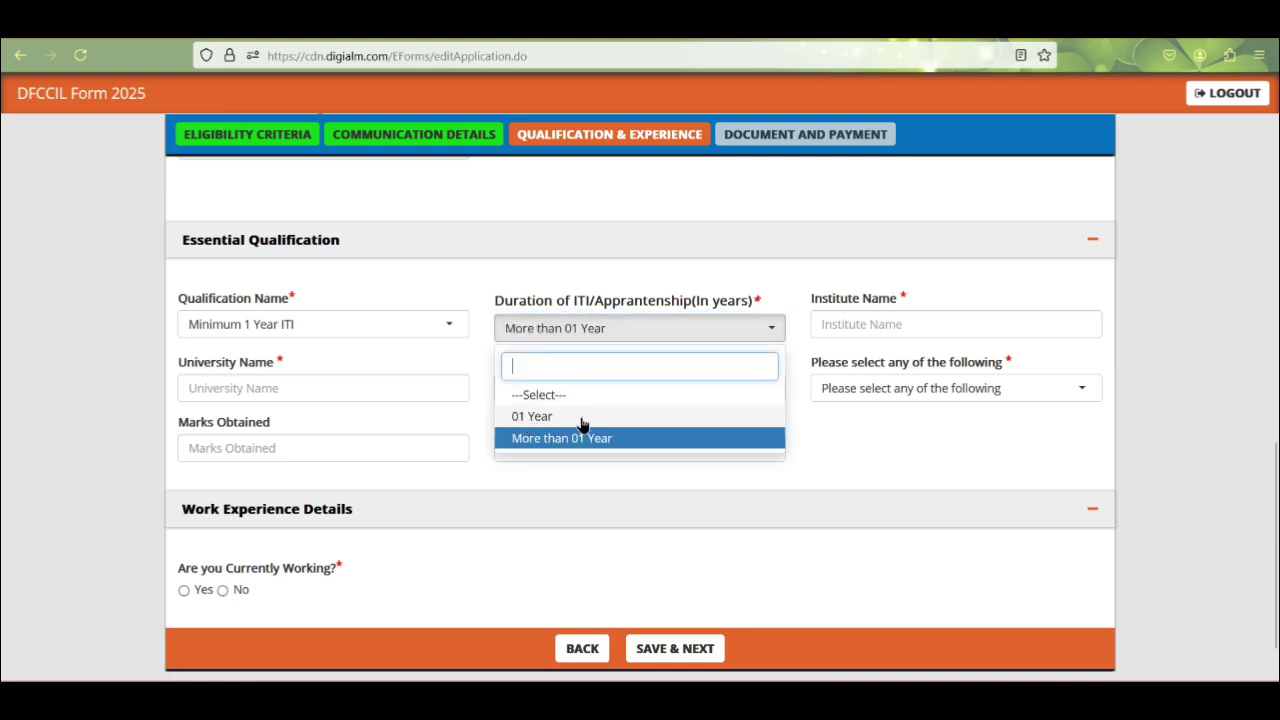
{"action": "left_click", "coordinate": [538, 440]}
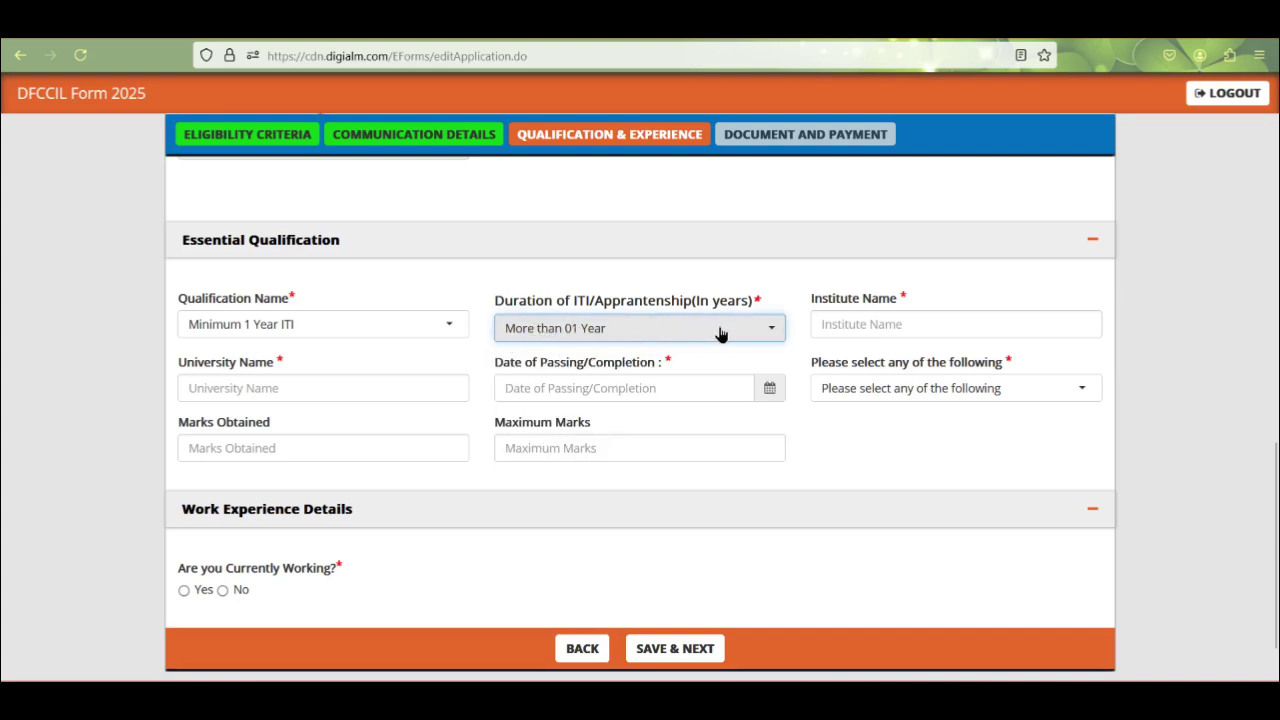
Set the essential qualification's result type to Percentage, with 1126 marks obtained out of a maximum of 1600.
{"action": "left_click", "coordinate": [877, 328]}
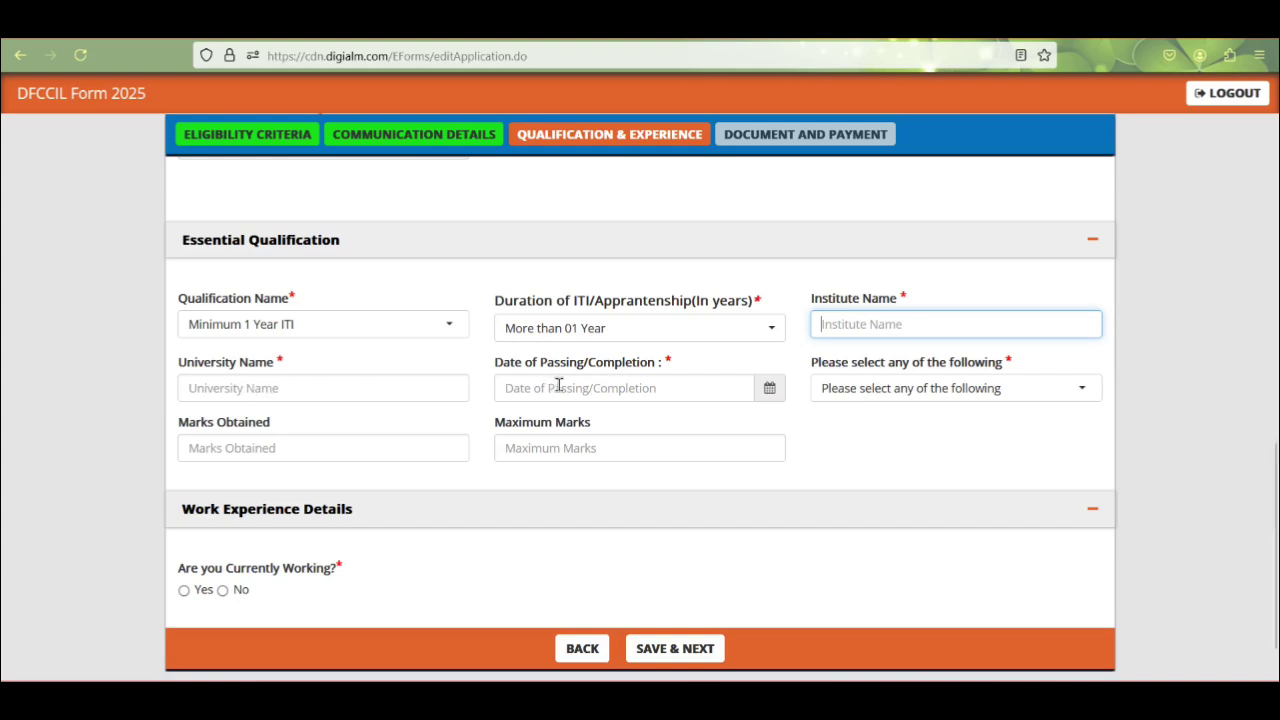
{"action": "left_click", "coordinate": [920, 389]}
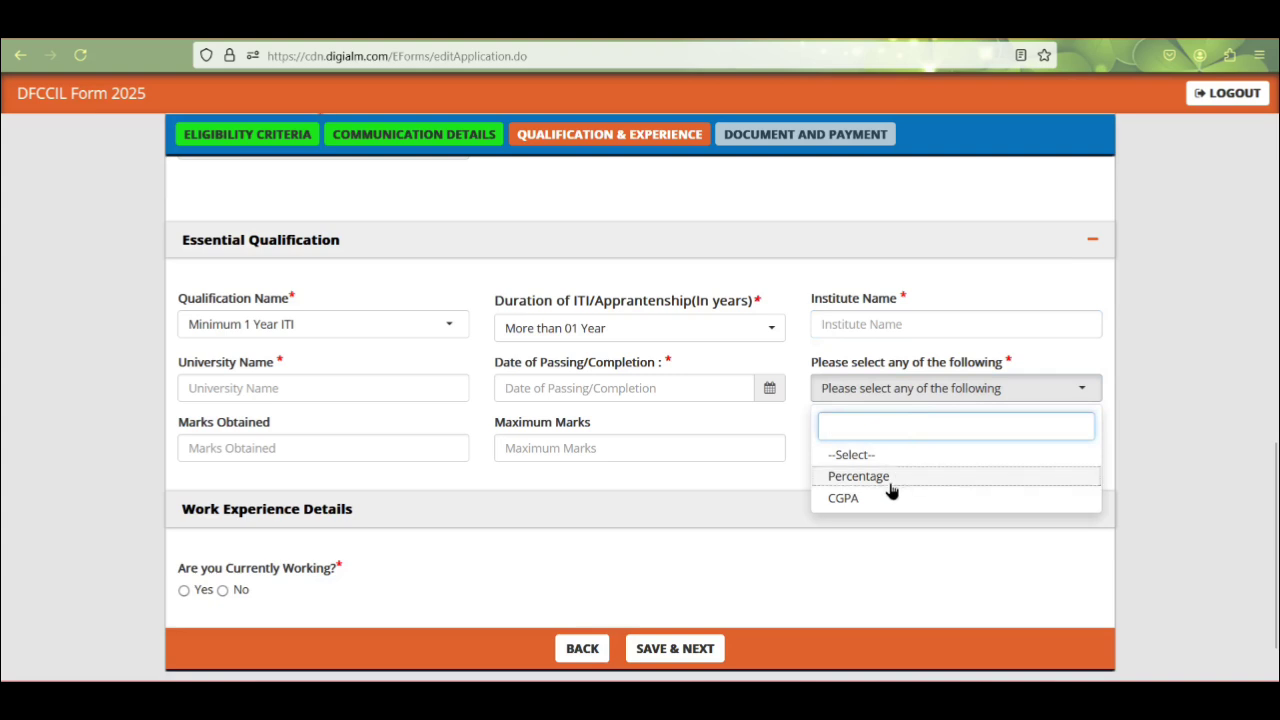
{"action": "left_click", "coordinate": [889, 477]}
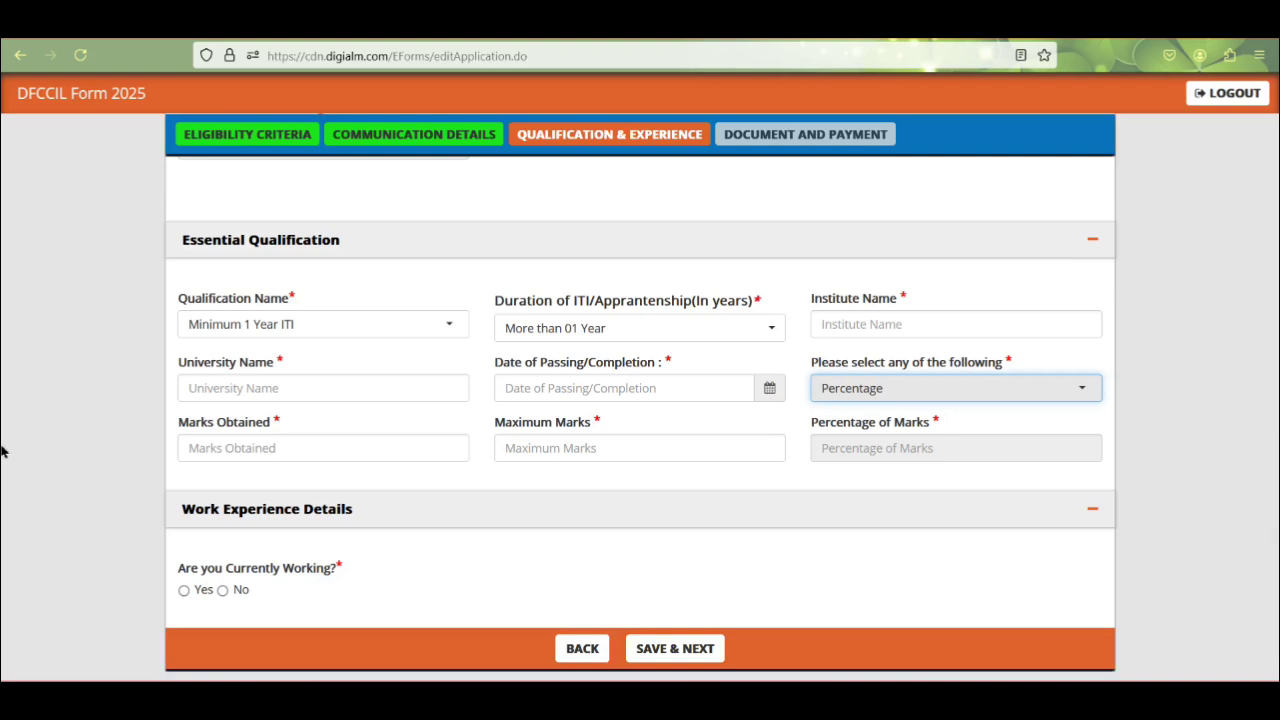
{"action": "left_click", "coordinate": [236, 447]}
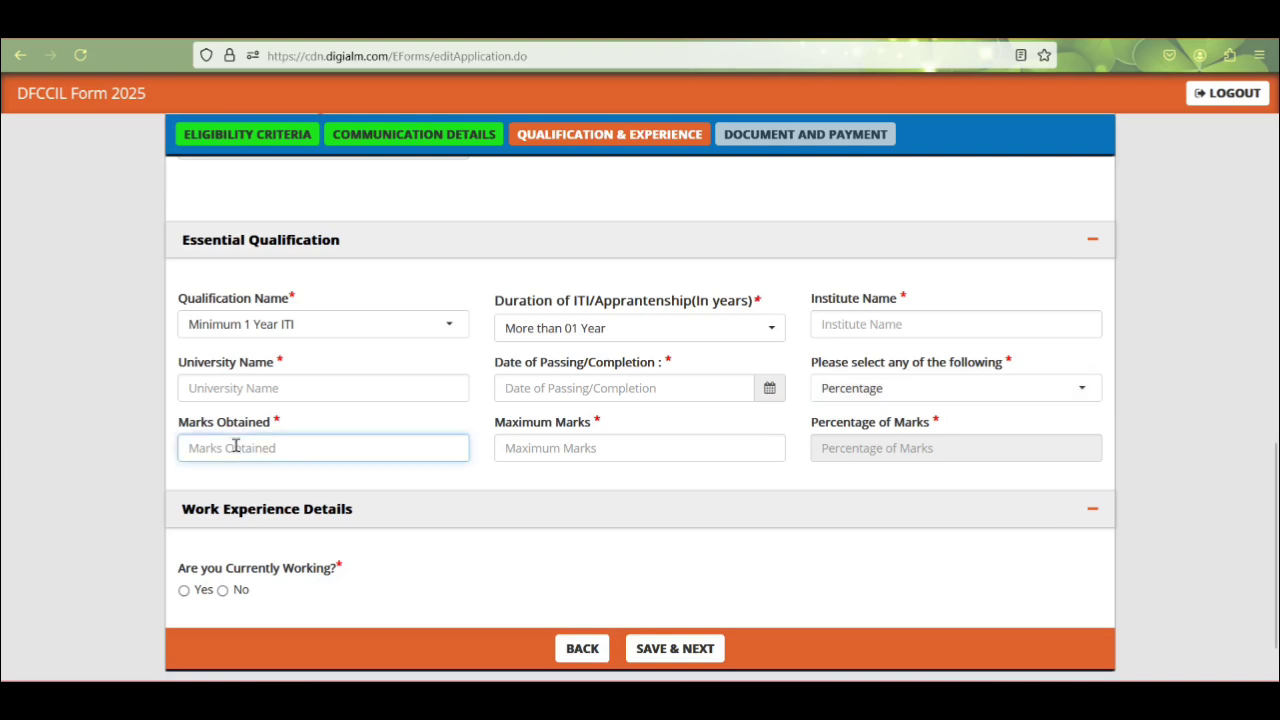
{"action": "type", "text": "1600"}
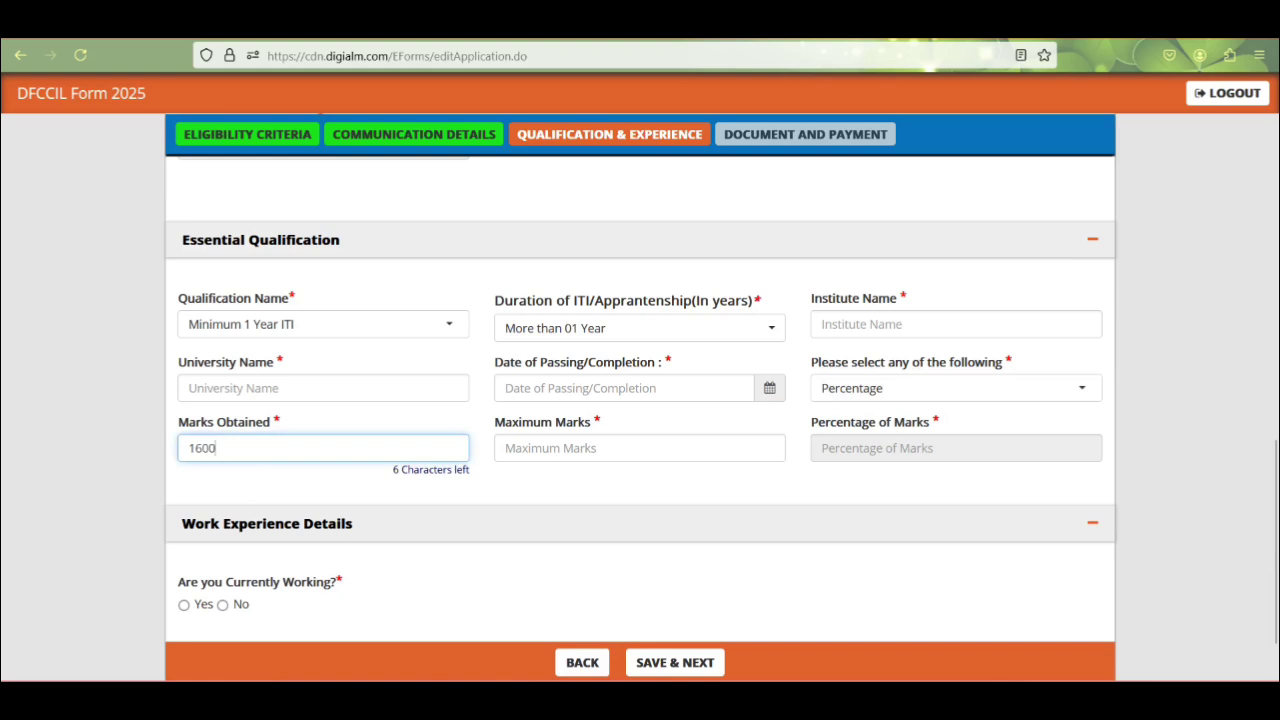
{"action": "key", "text": "BackSpace"}
{"action": "key", "text": "BackSpace"}
{"action": "key", "text": "BackSpace"}
{"action": "type", "text": "1"}
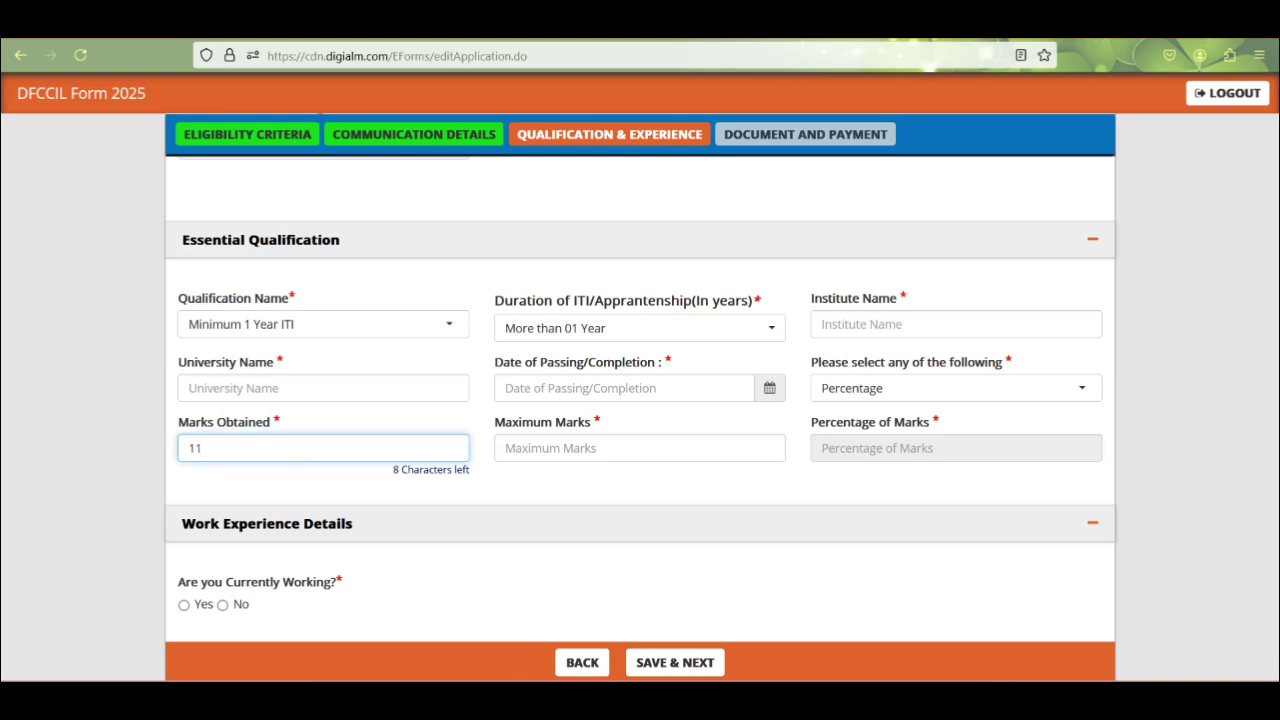
{"action": "left_click", "coordinate": [563, 448]}
{"action": "type", "text": "1"}
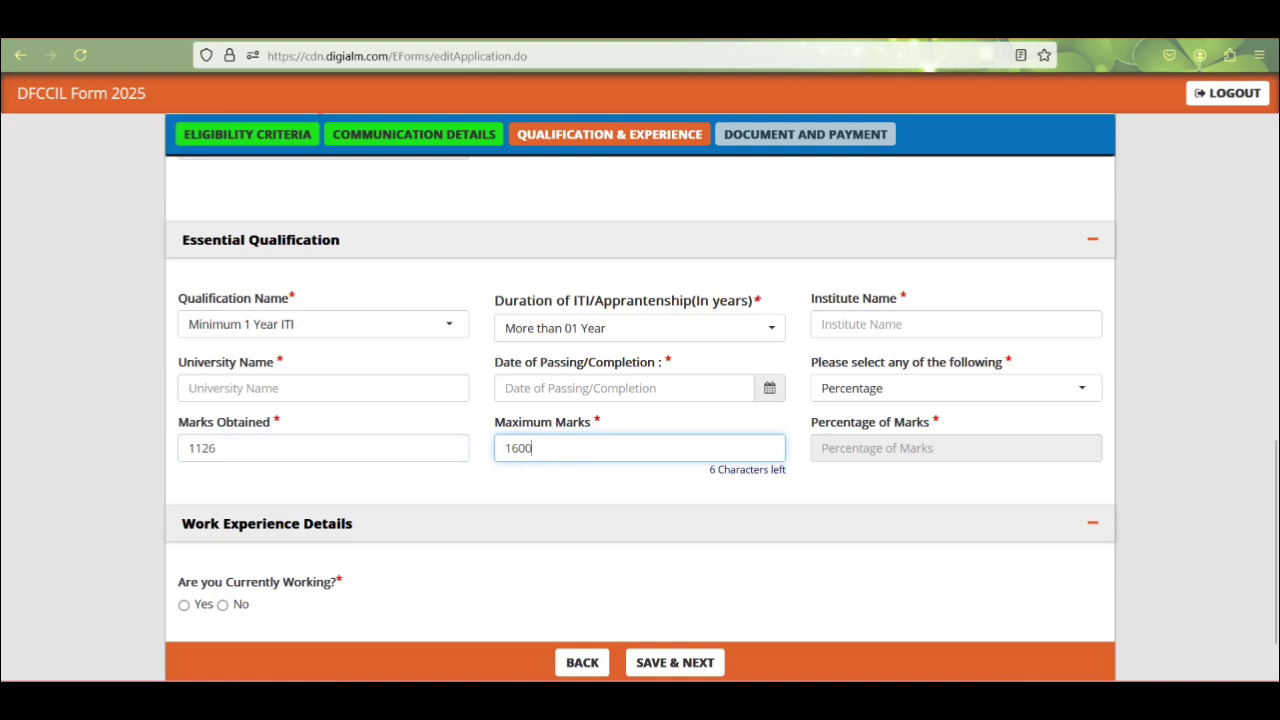
{"action": "left_click", "coordinate": [871, 449]}
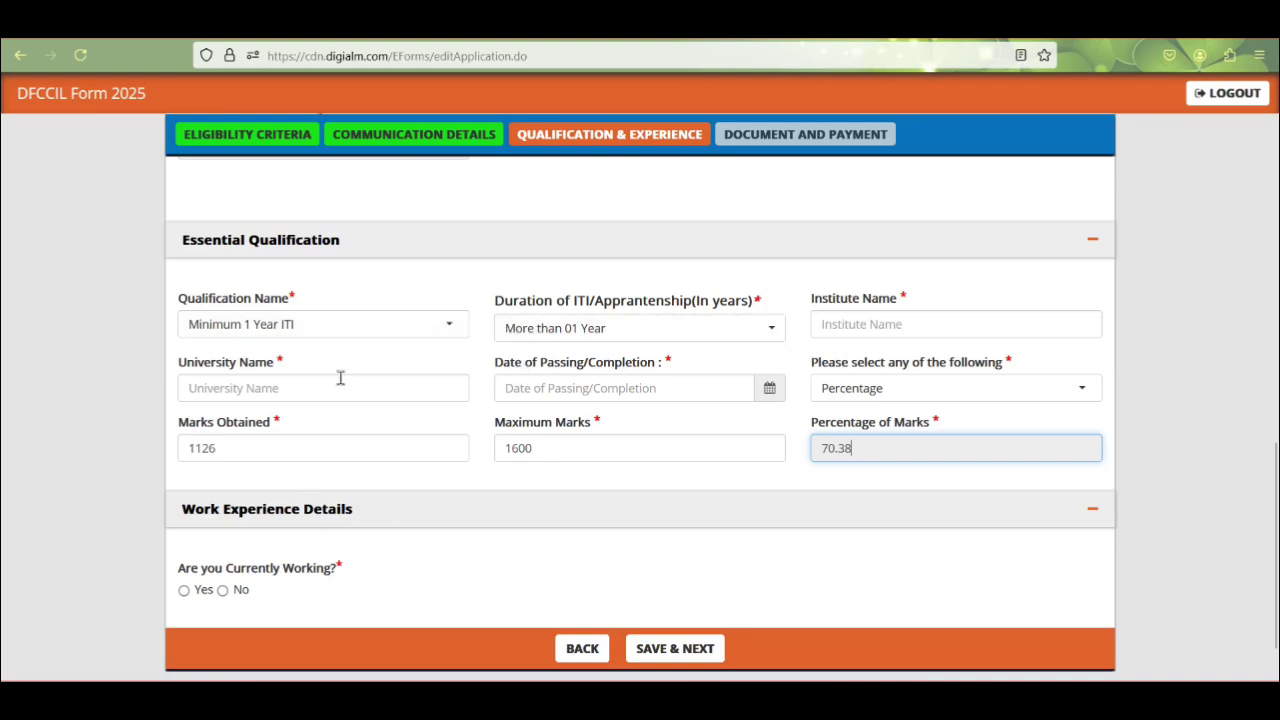
Set the essential qualification's date of passing/completion to 16/06/2020.
{"action": "scroll", "coordinate": [341, 380], "scroll_direction": "up", "scroll_amount": 4}
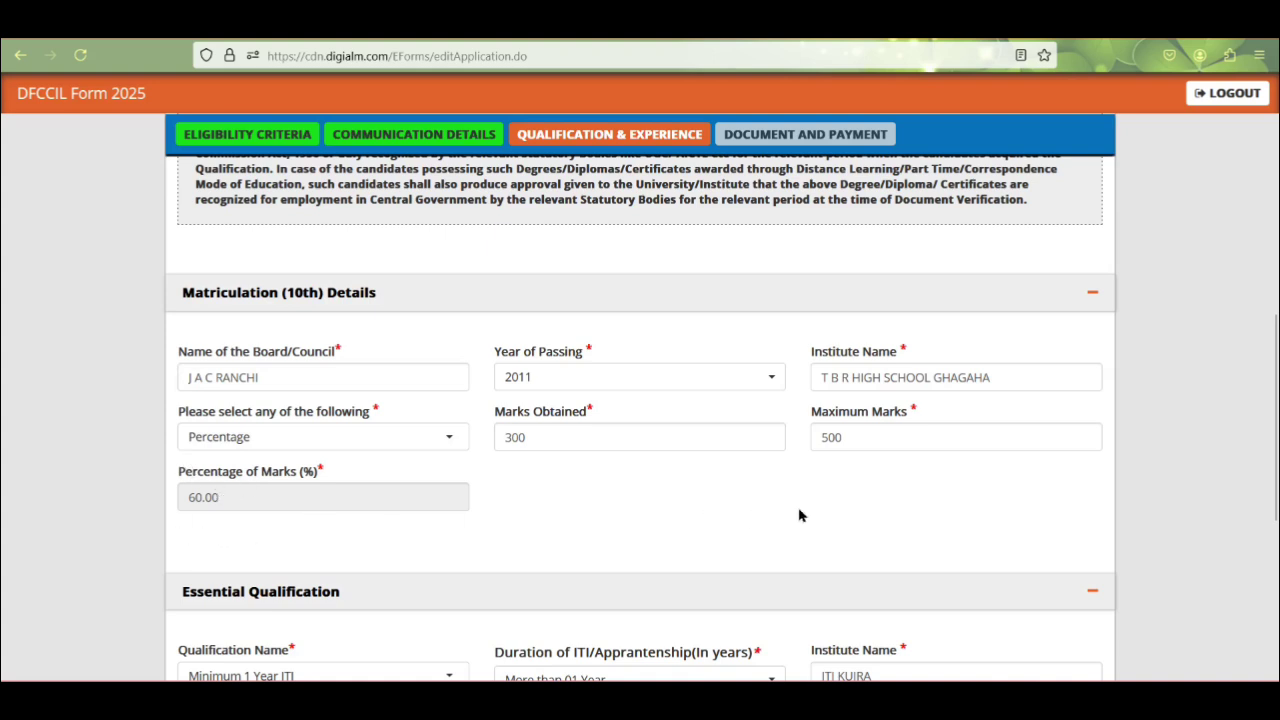
{"action": "scroll", "coordinate": [800, 516], "scroll_direction": "down", "scroll_amount": 4}
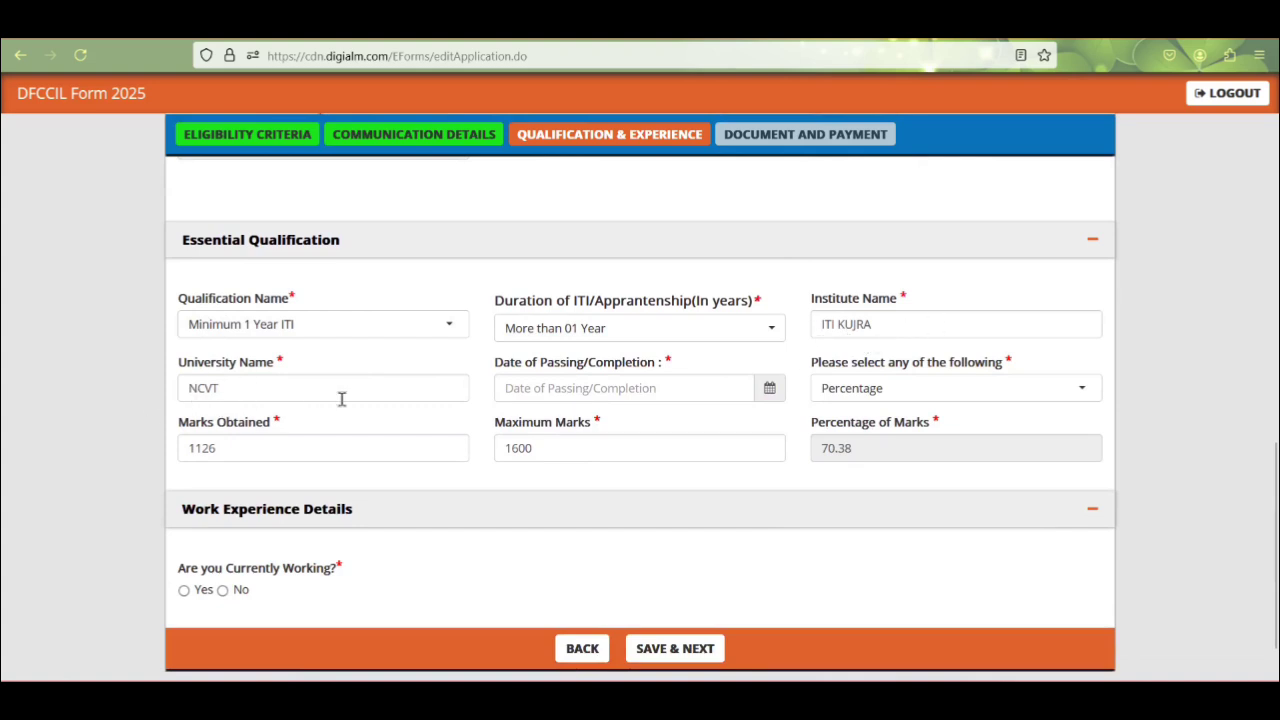
{"action": "left_click", "coordinate": [768, 388]}
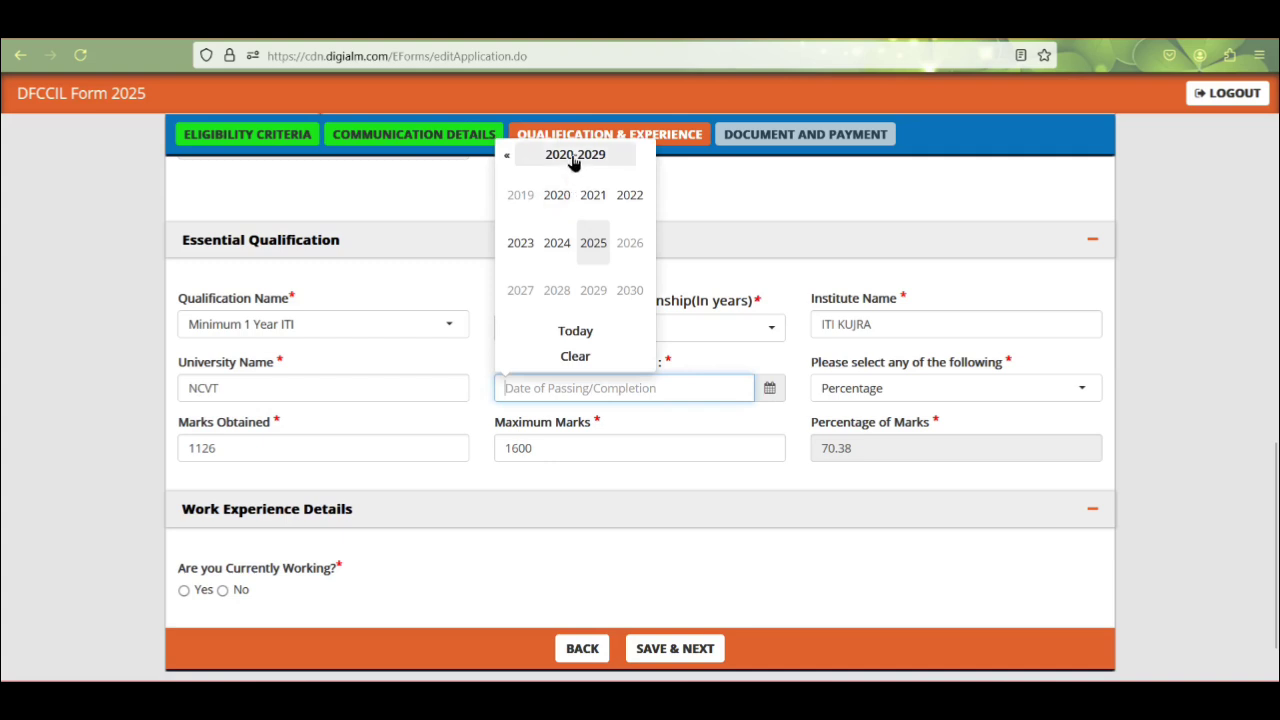
{"action": "left_click", "coordinate": [557, 196]}
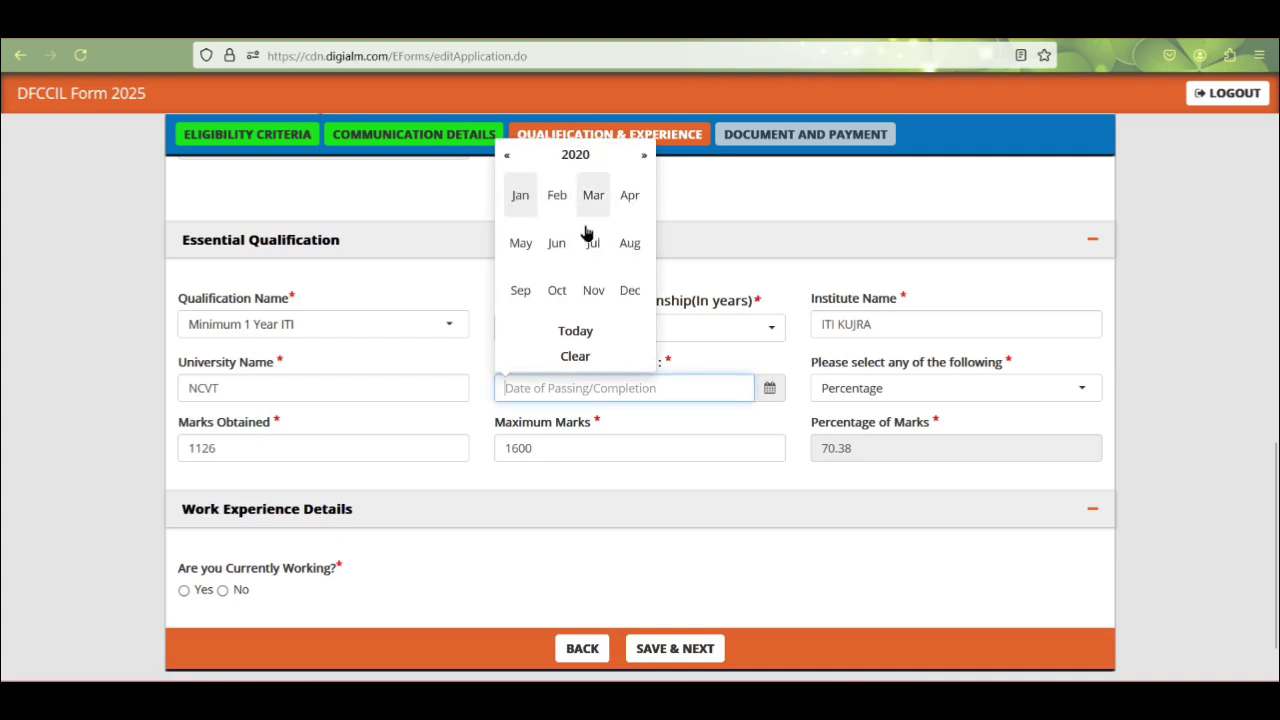
{"action": "left_click", "coordinate": [557, 246]}
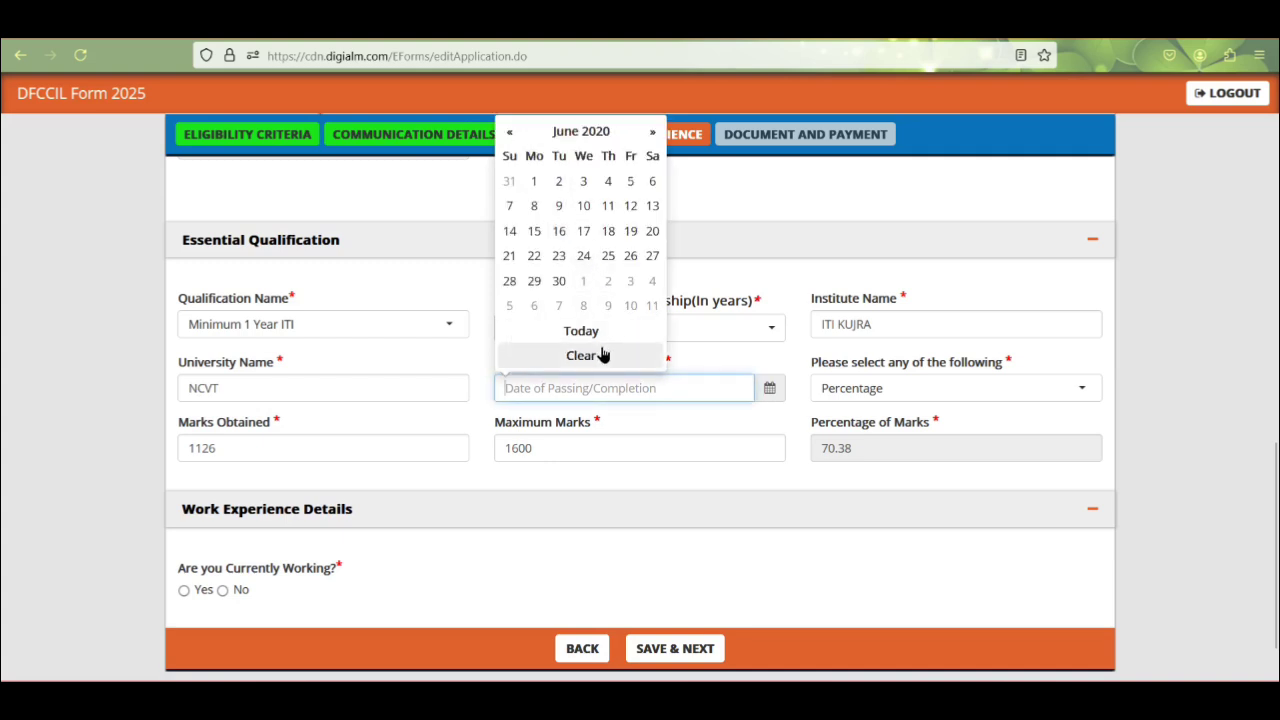
{"action": "left_click", "coordinate": [560, 229]}
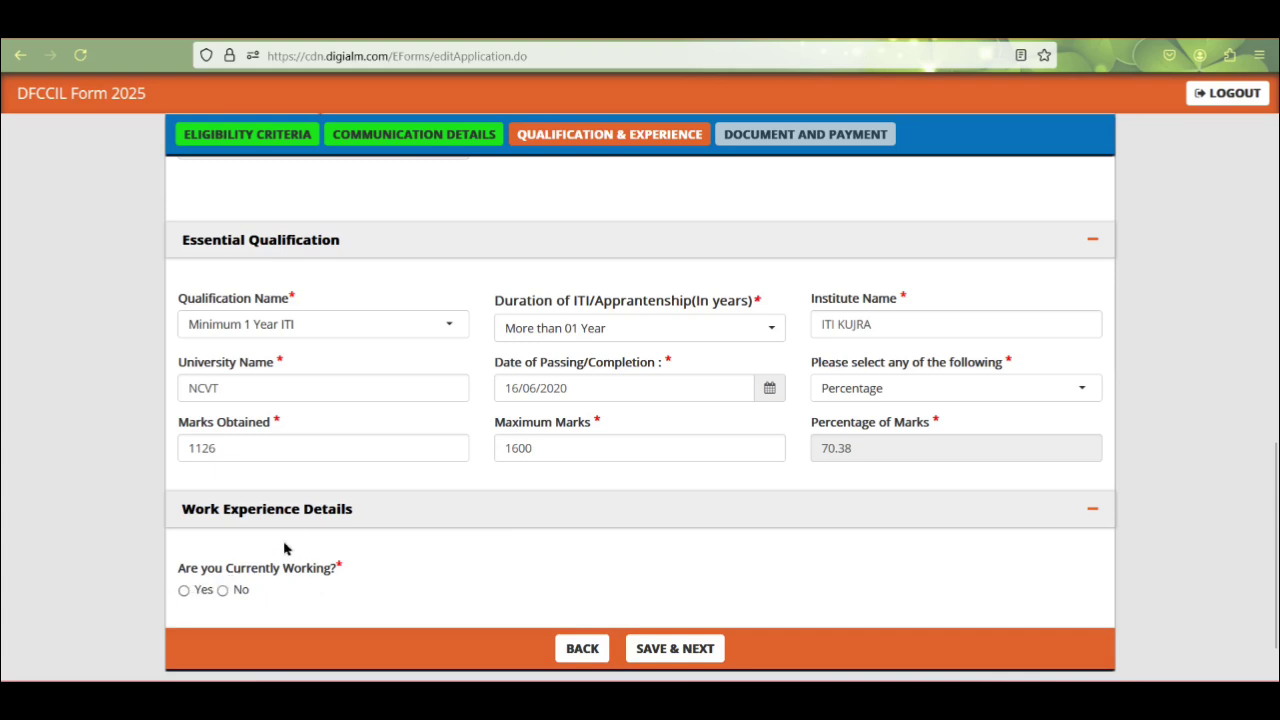
Answer No to the currently working question, and save the qualification and experience details to continue.
{"action": "left_click", "coordinate": [224, 591]}
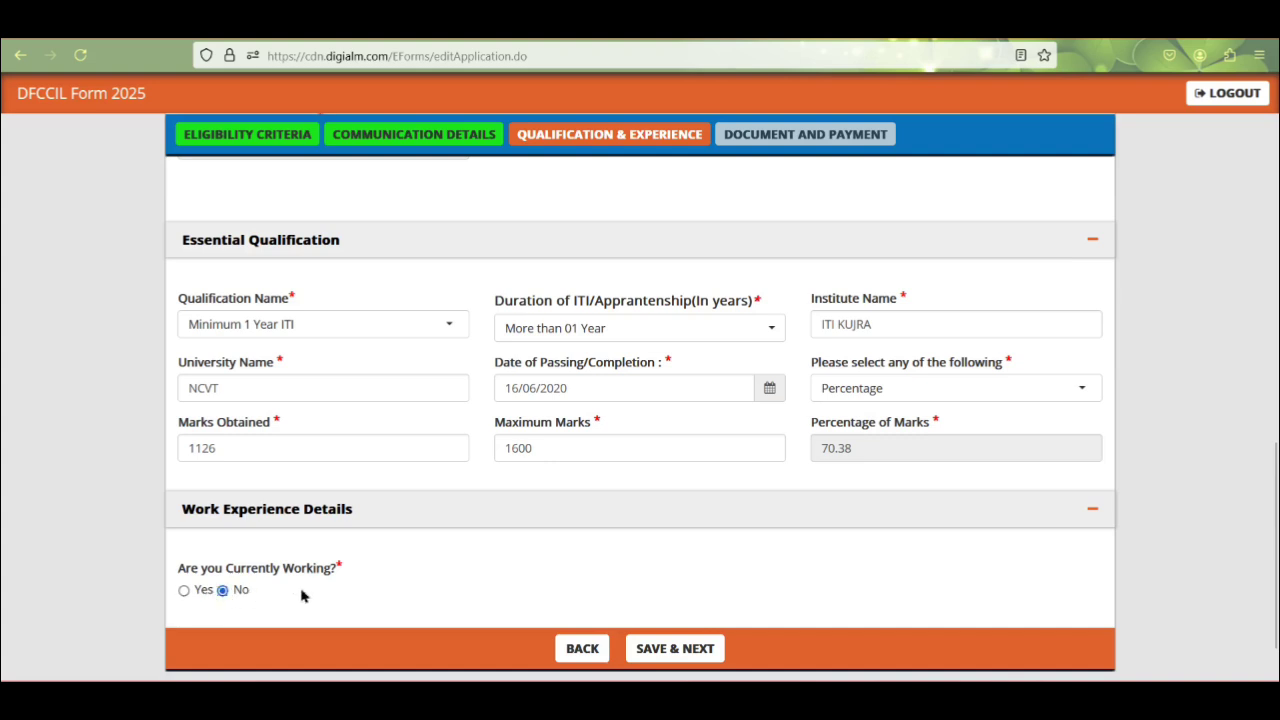
{"action": "left_click", "coordinate": [671, 652]}
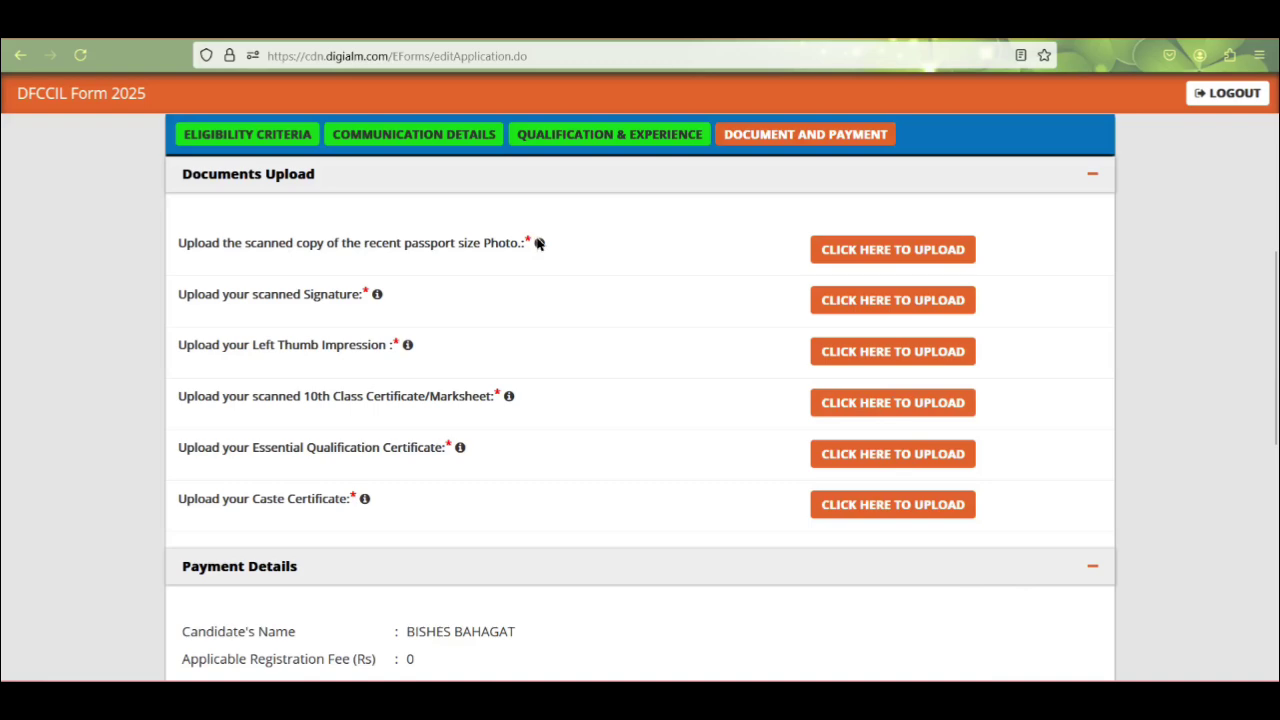
Read the upload requirements for the photo, signature, left thumb impression, 10th certificate, essential qualification certificate and caste certificate.
{"action": "mouse_move", "coordinate": [545, 248]}
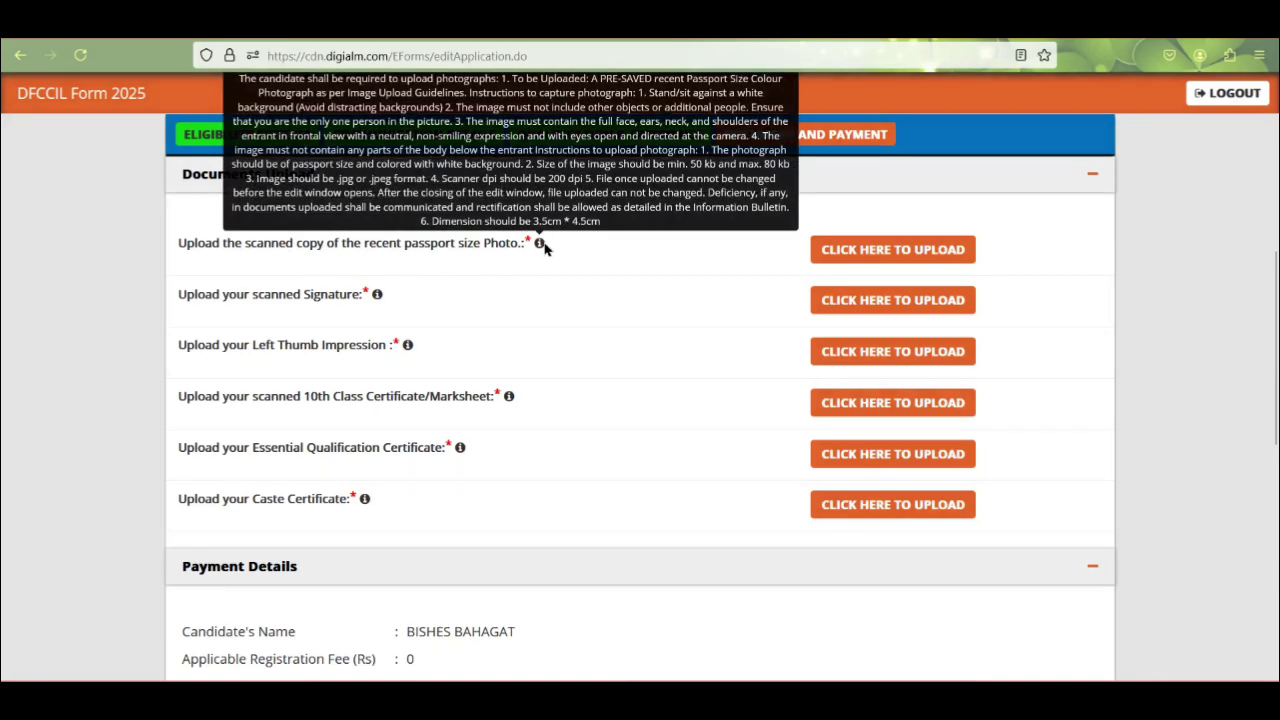
{"action": "scroll", "coordinate": [572, 300], "scroll_direction": "up", "scroll_amount": 1}
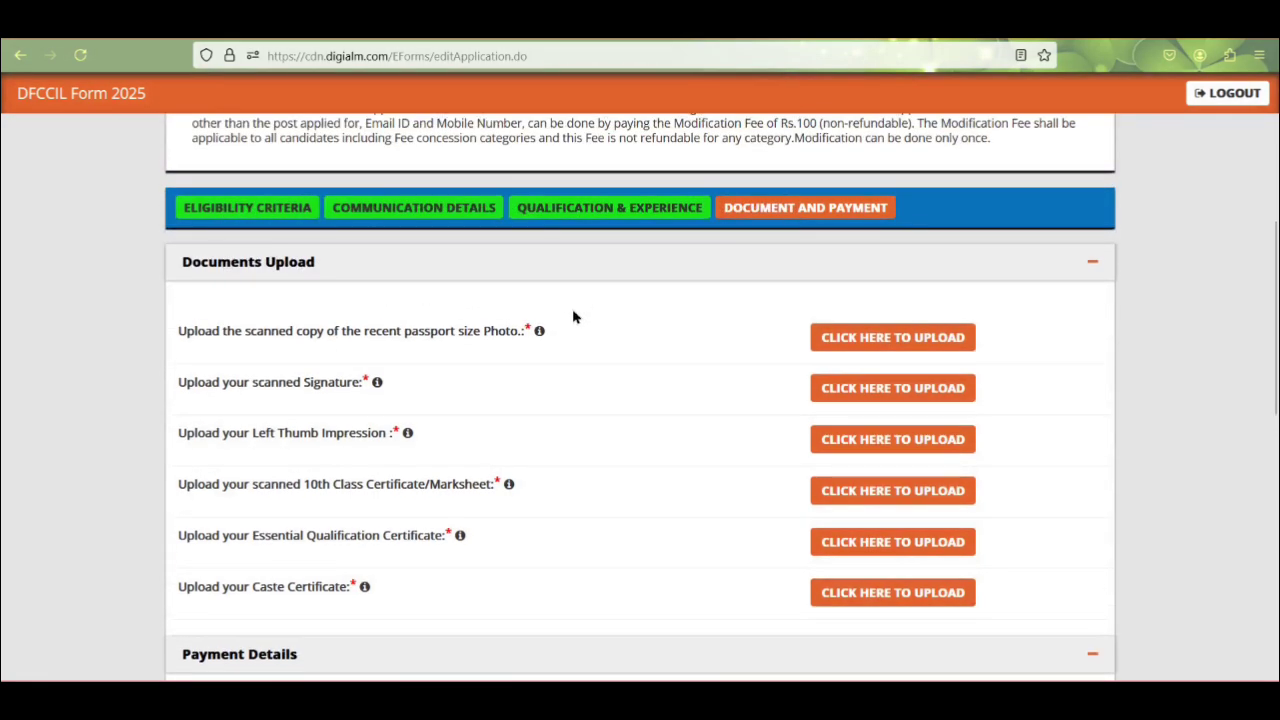
{"action": "mouse_move", "coordinate": [540, 332]}
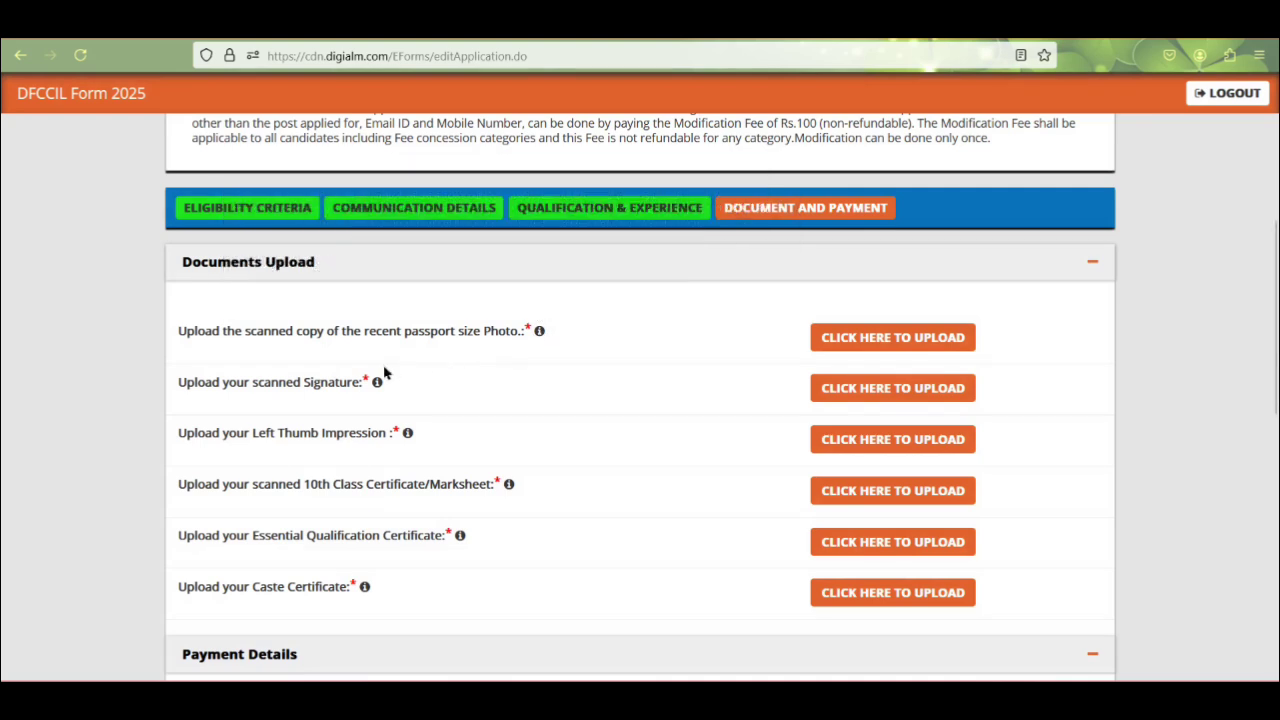
{"action": "mouse_move", "coordinate": [378, 388]}
{"action": "mouse_move", "coordinate": [409, 437]}
{"action": "mouse_move", "coordinate": [508, 486]}
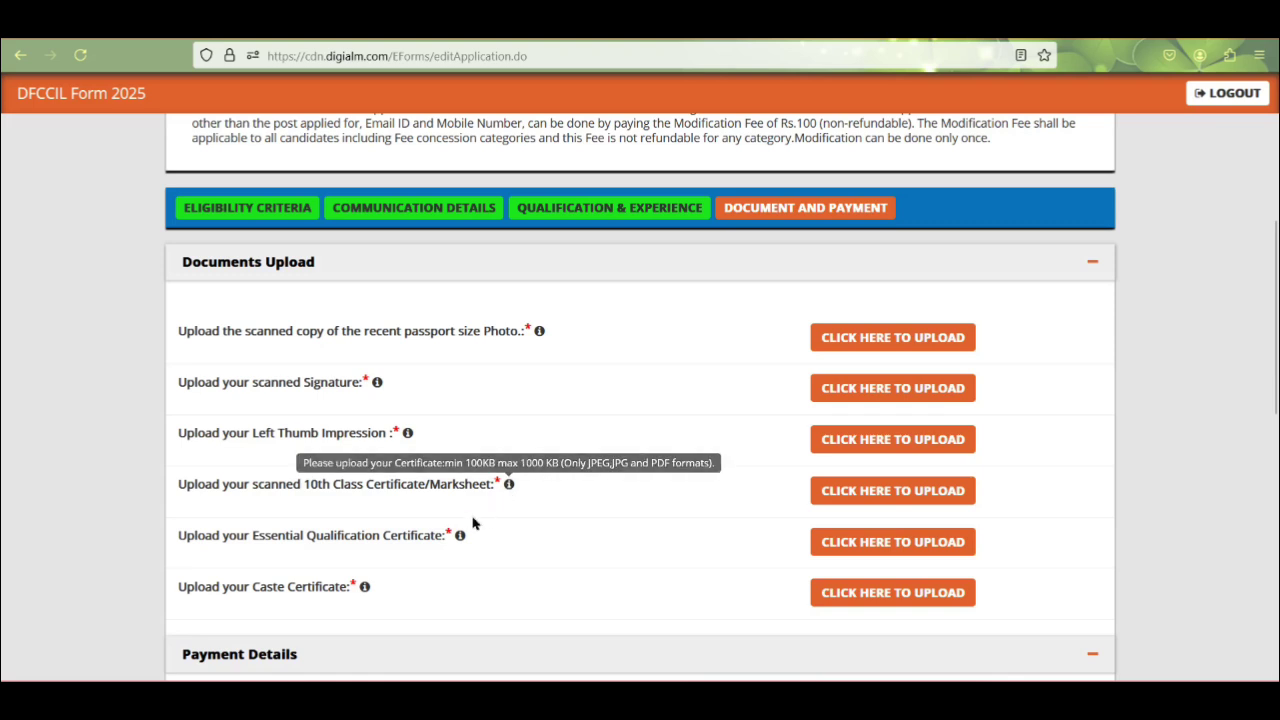
{"action": "mouse_move", "coordinate": [461, 538]}
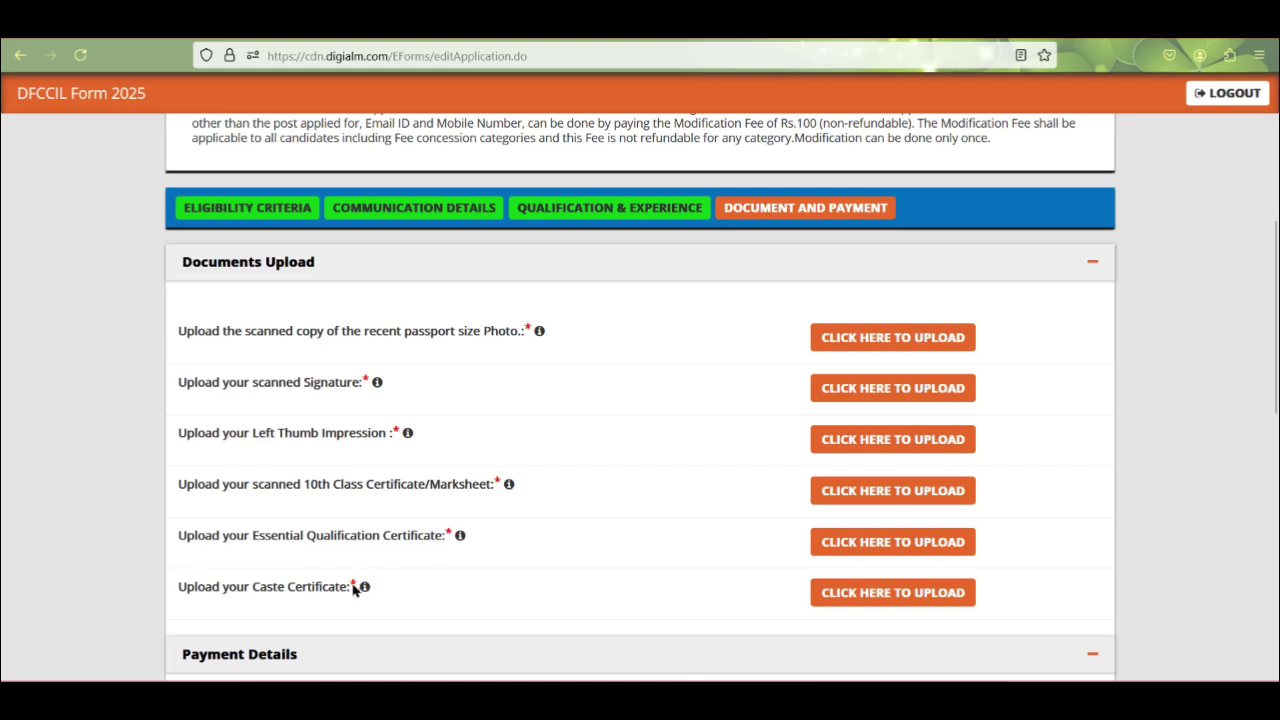
{"action": "mouse_move", "coordinate": [366, 588]}
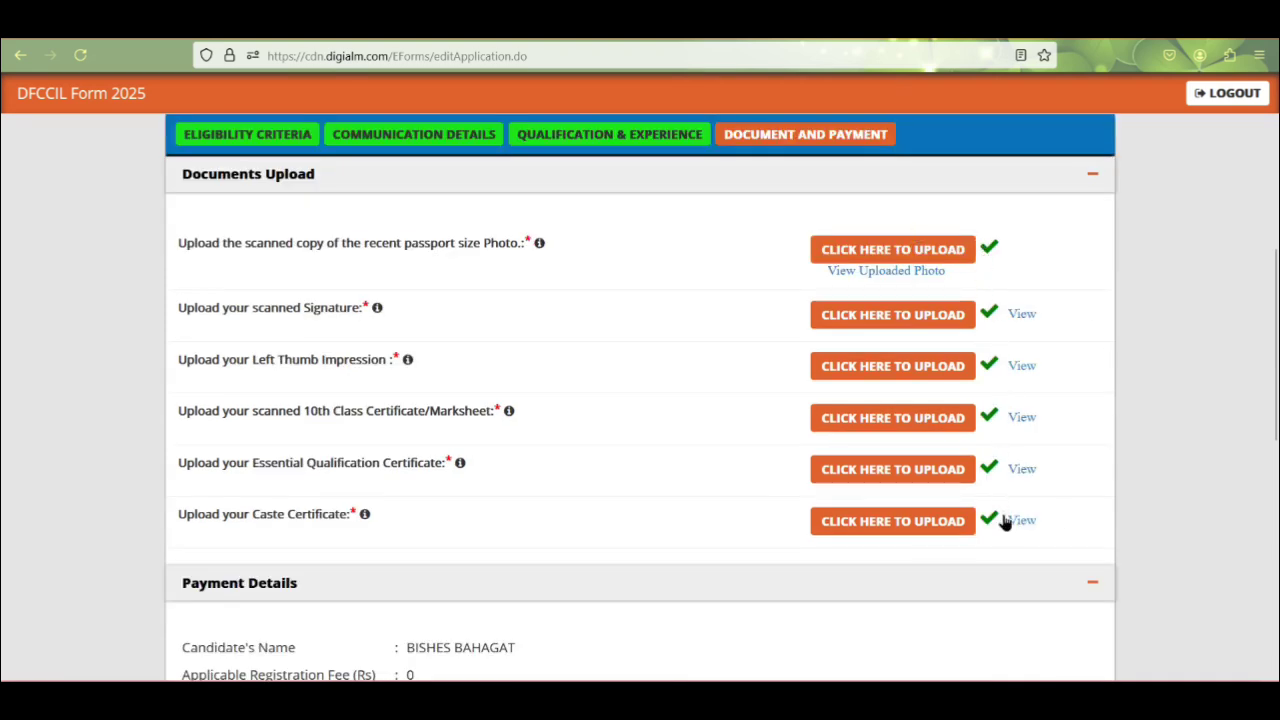
View the uploaded photo, signature and left thumb impression to check each file, closing each viewer window.
{"action": "left_click", "coordinate": [882, 272]}
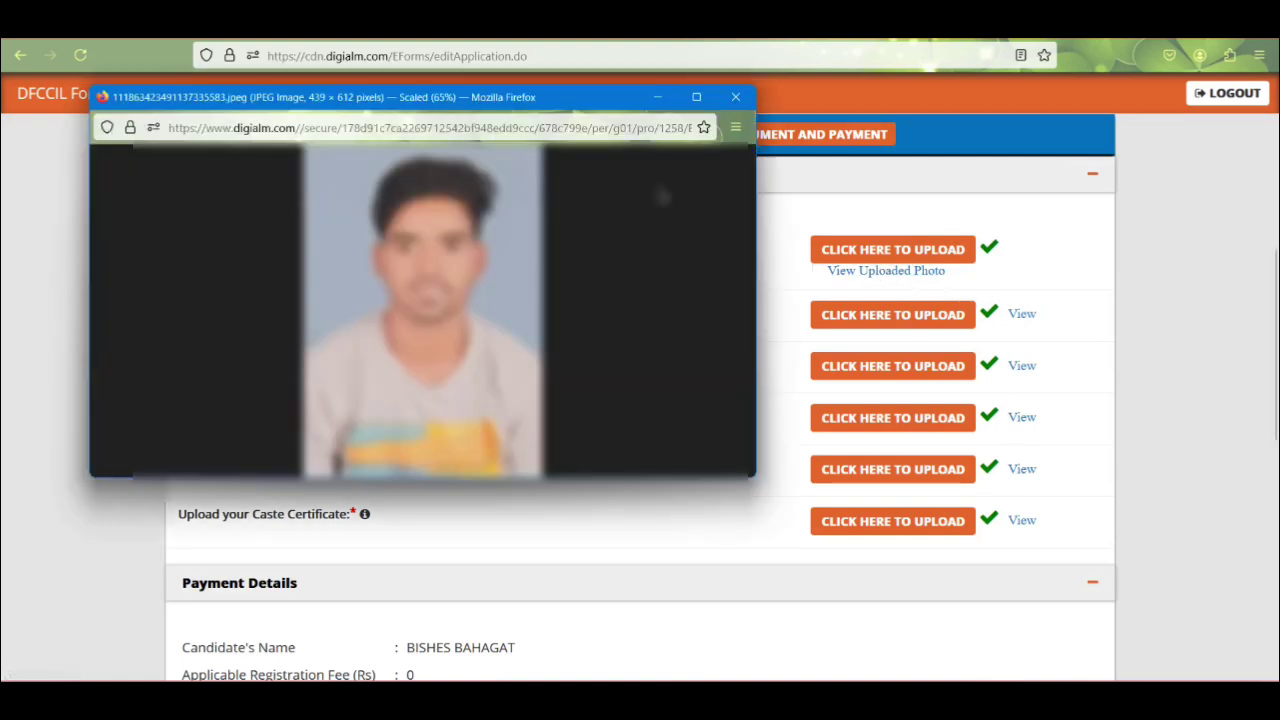
{"action": "left_click", "coordinate": [735, 99]}
{"action": "left_click", "coordinate": [1016, 316]}
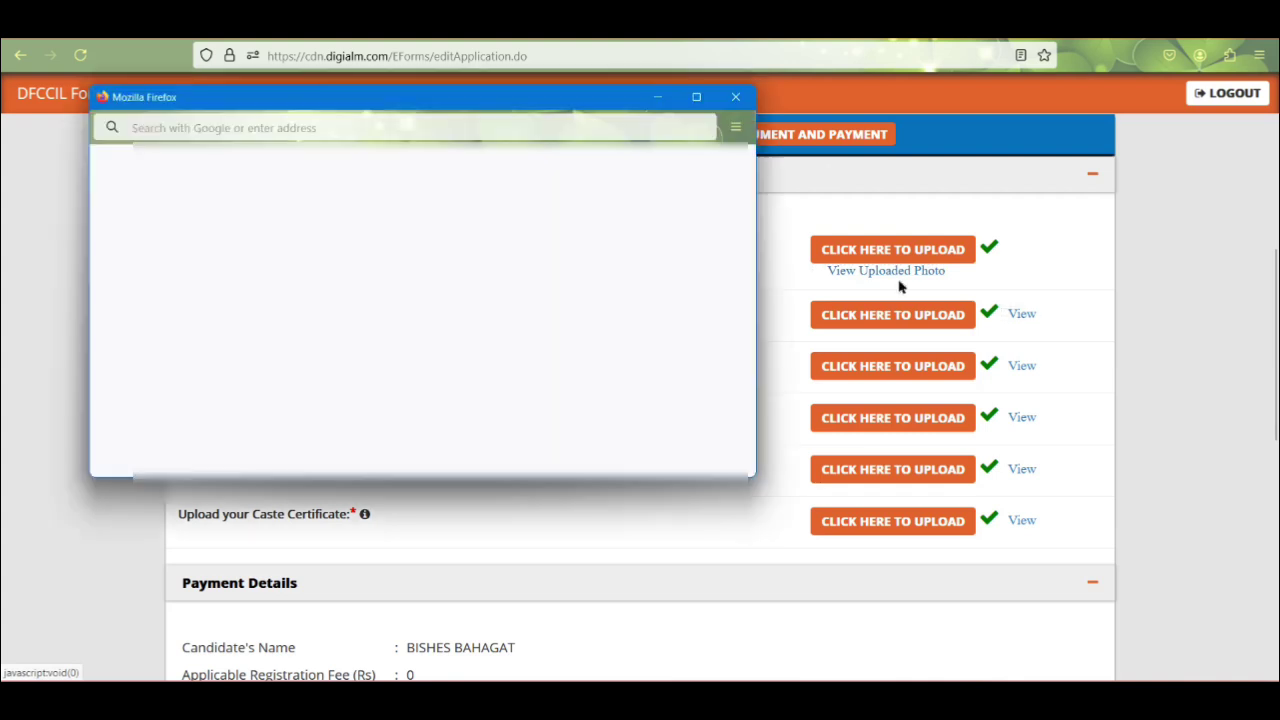
{"action": "left_click", "coordinate": [735, 97]}
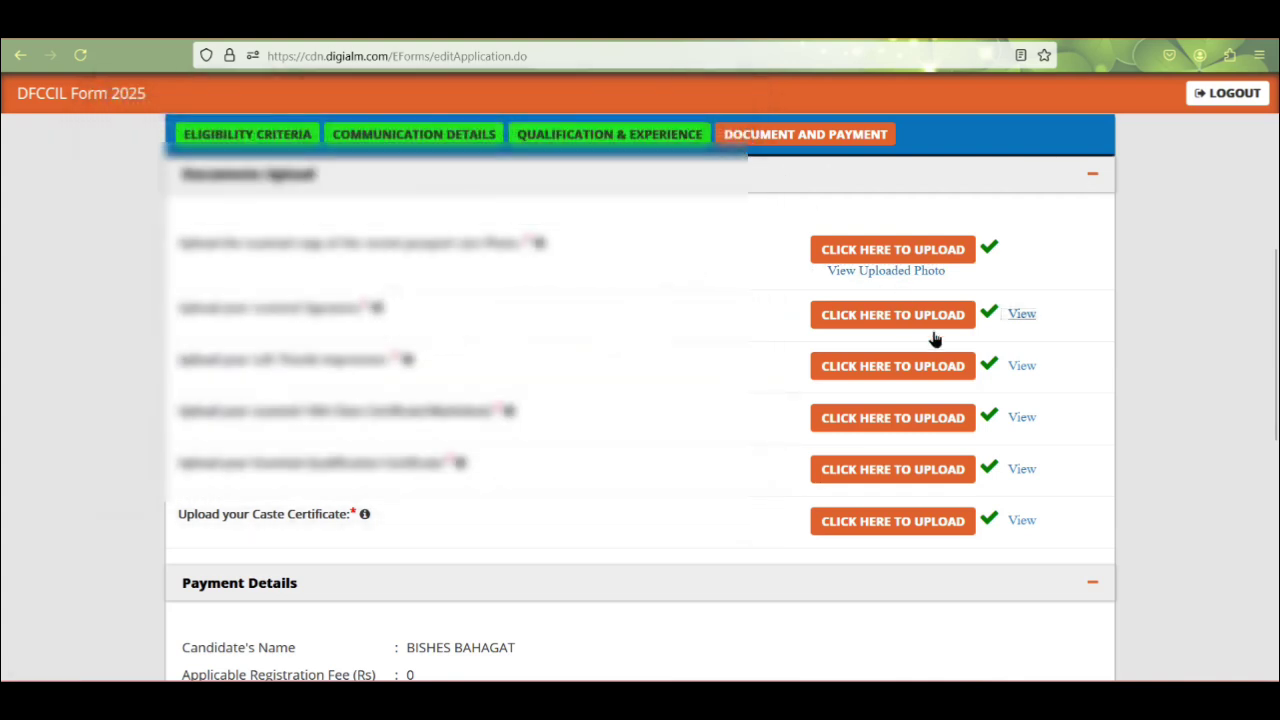
{"action": "left_click", "coordinate": [1021, 367]}
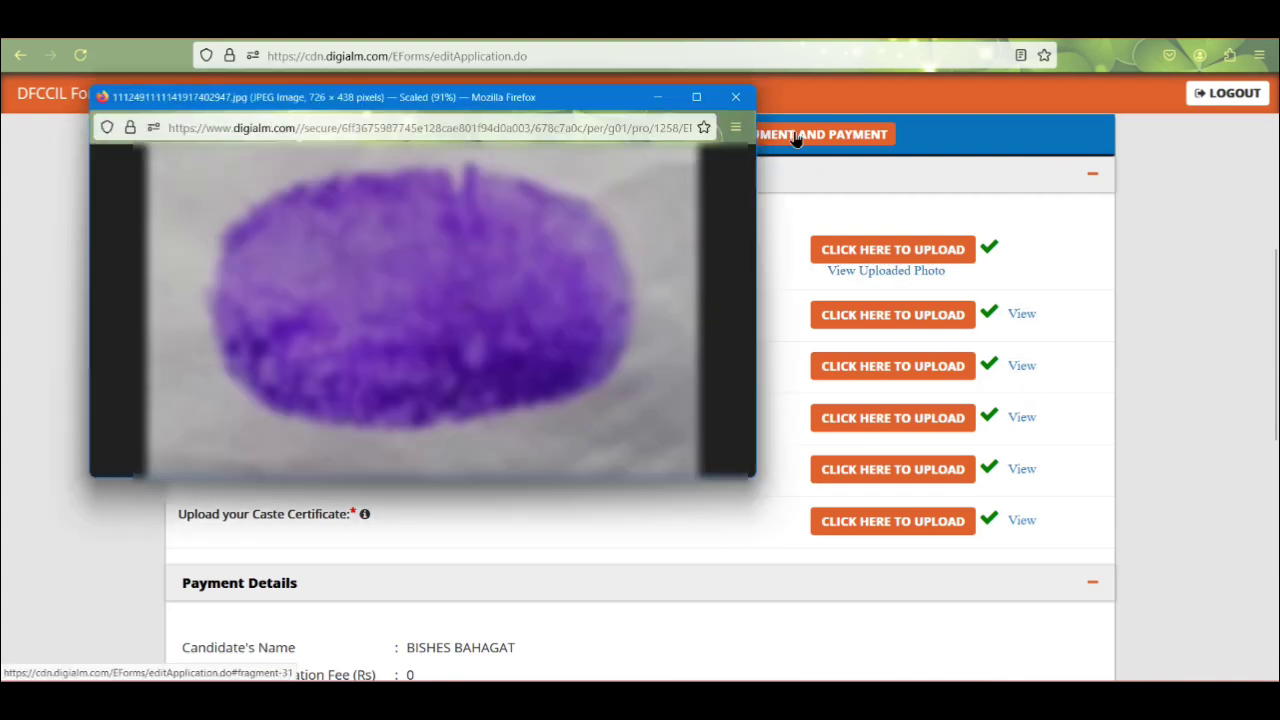
{"action": "left_click", "coordinate": [735, 97]}
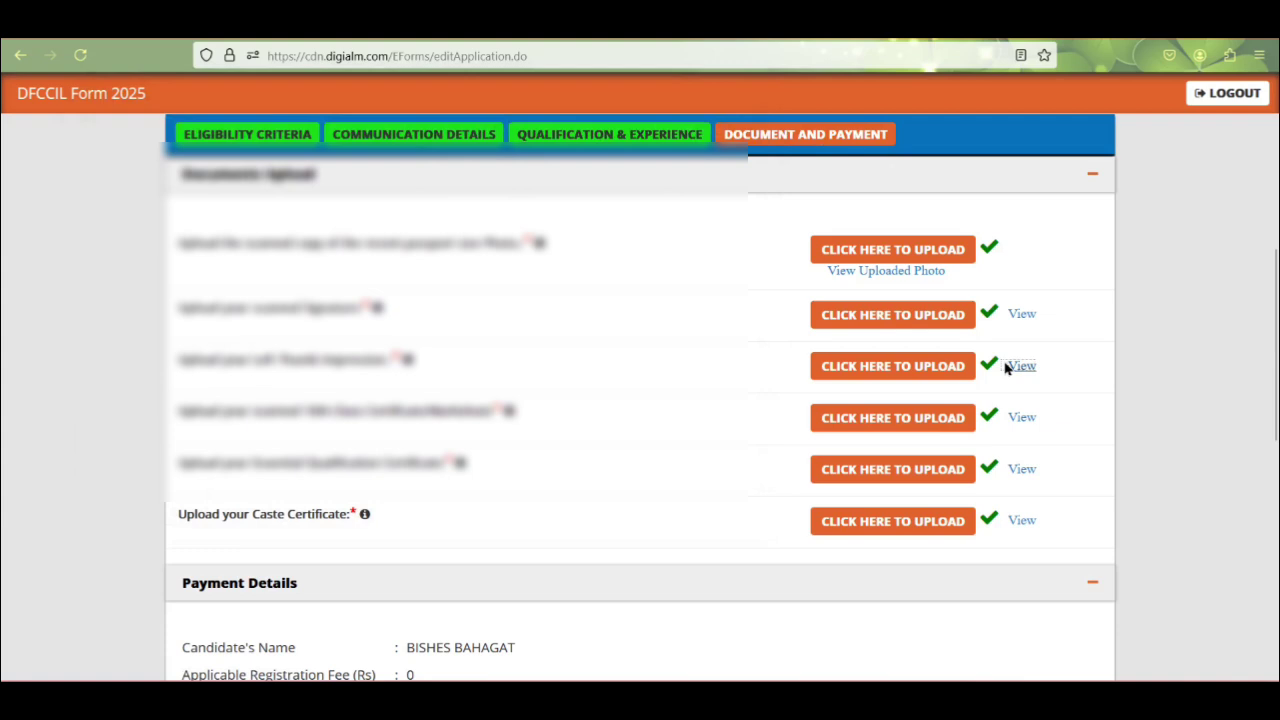
View the uploaded 10th class certificate, essential qualification certificate and caste certificate, closing each viewer window.
{"action": "left_click", "coordinate": [1025, 420]}
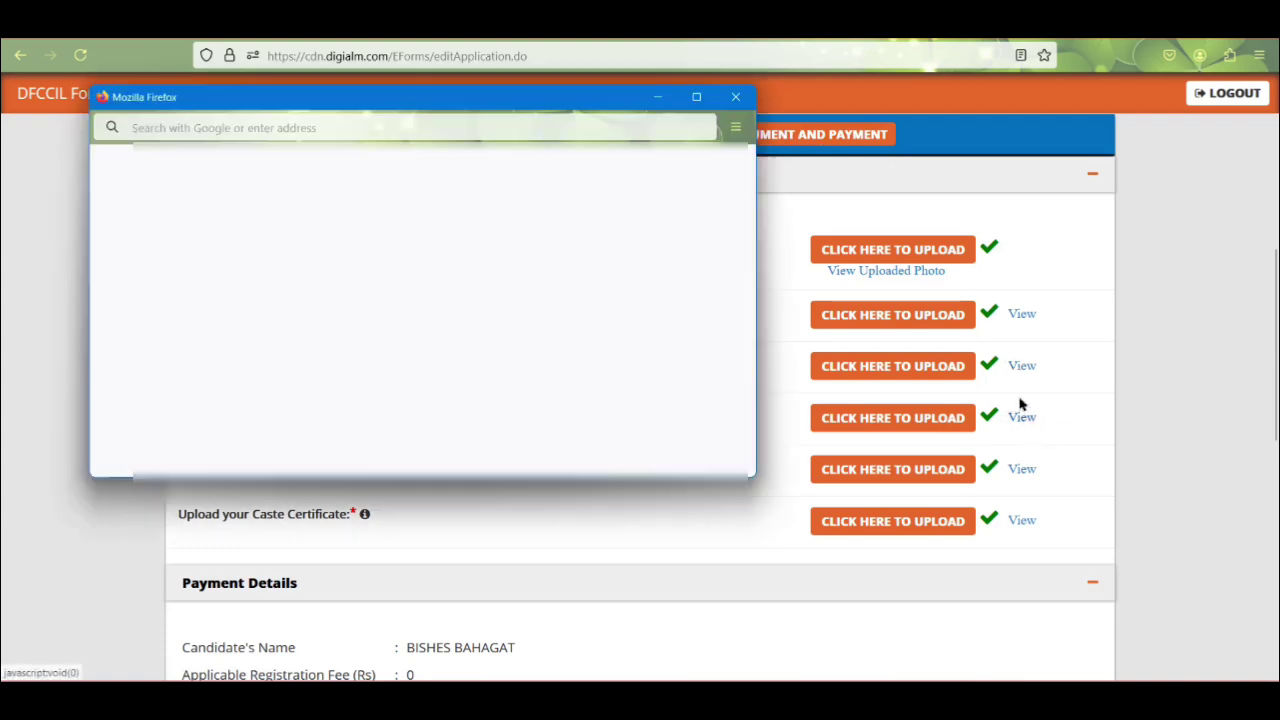
{"action": "left_click", "coordinate": [735, 97]}
{"action": "left_click", "coordinate": [1018, 469]}
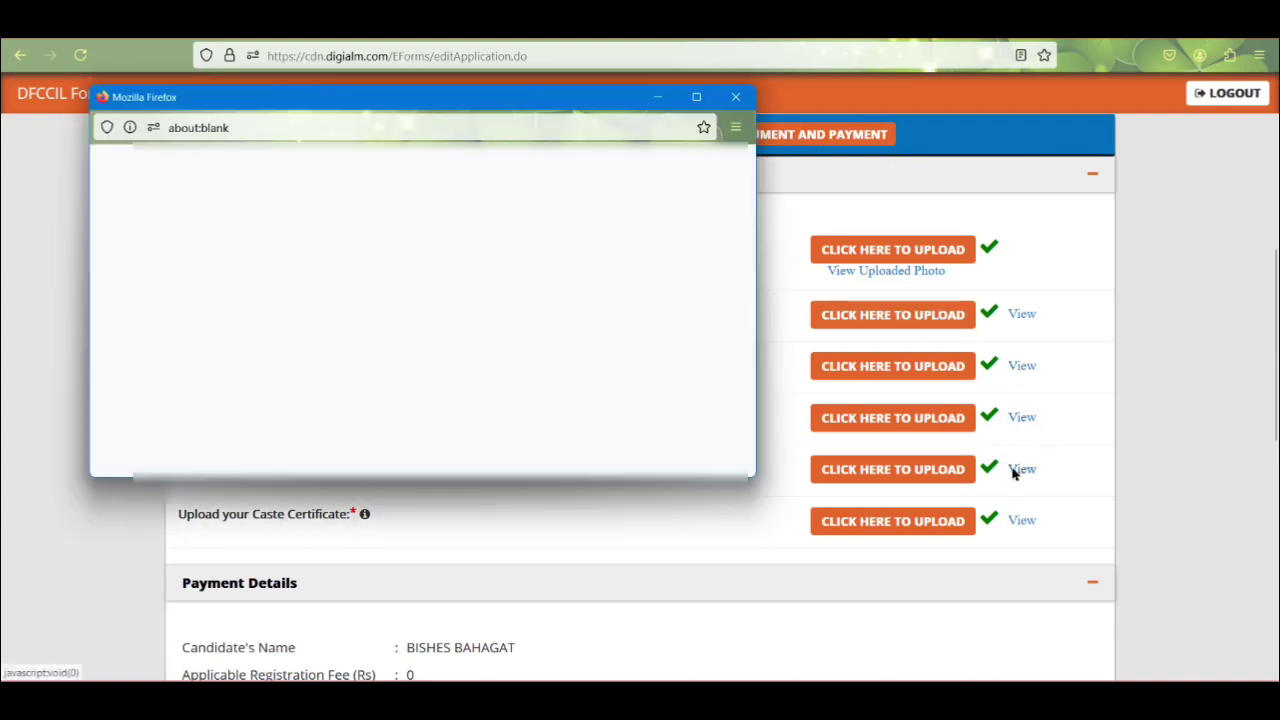
{"action": "left_click", "coordinate": [735, 97]}
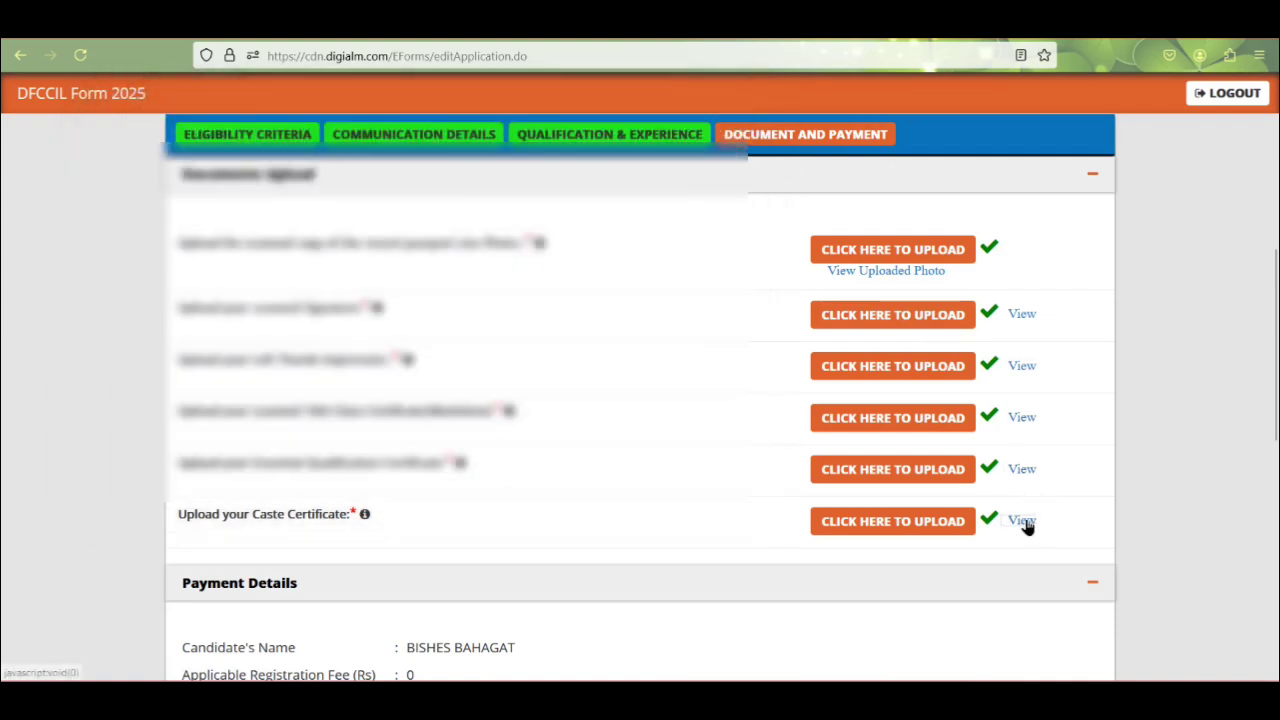
{"action": "left_click", "coordinate": [1026, 523]}
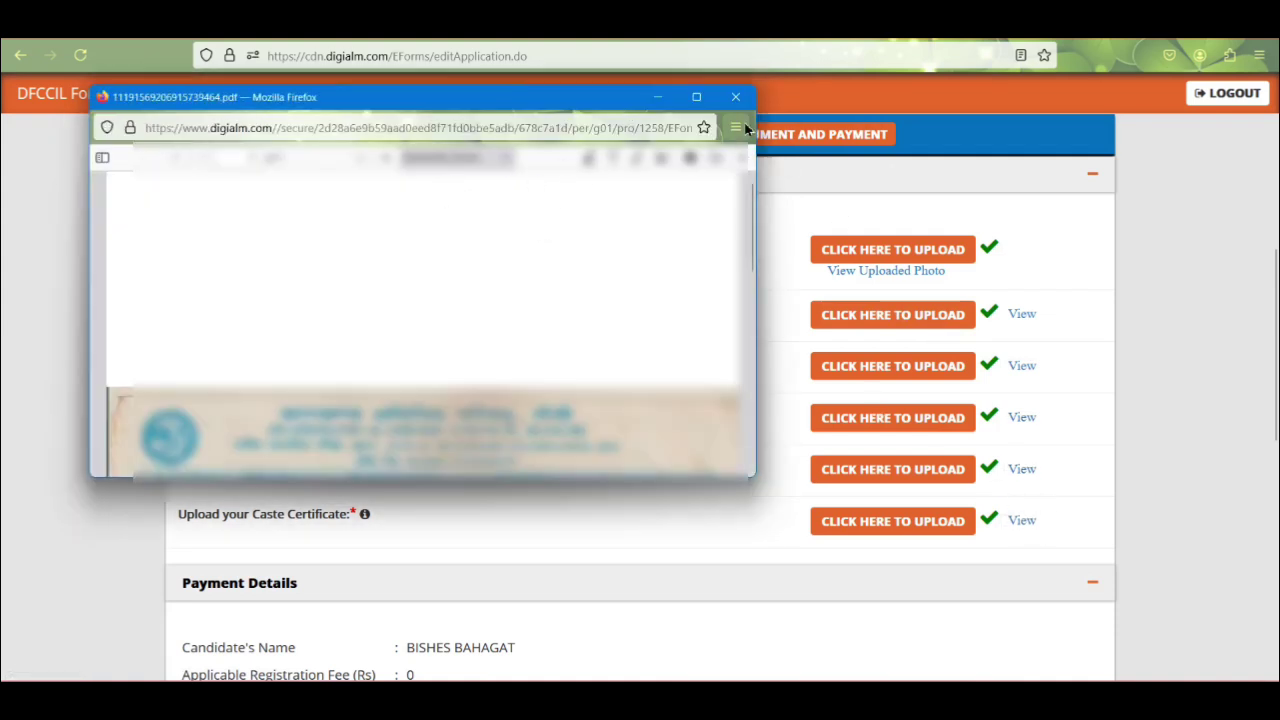
{"action": "left_click", "coordinate": [737, 97]}
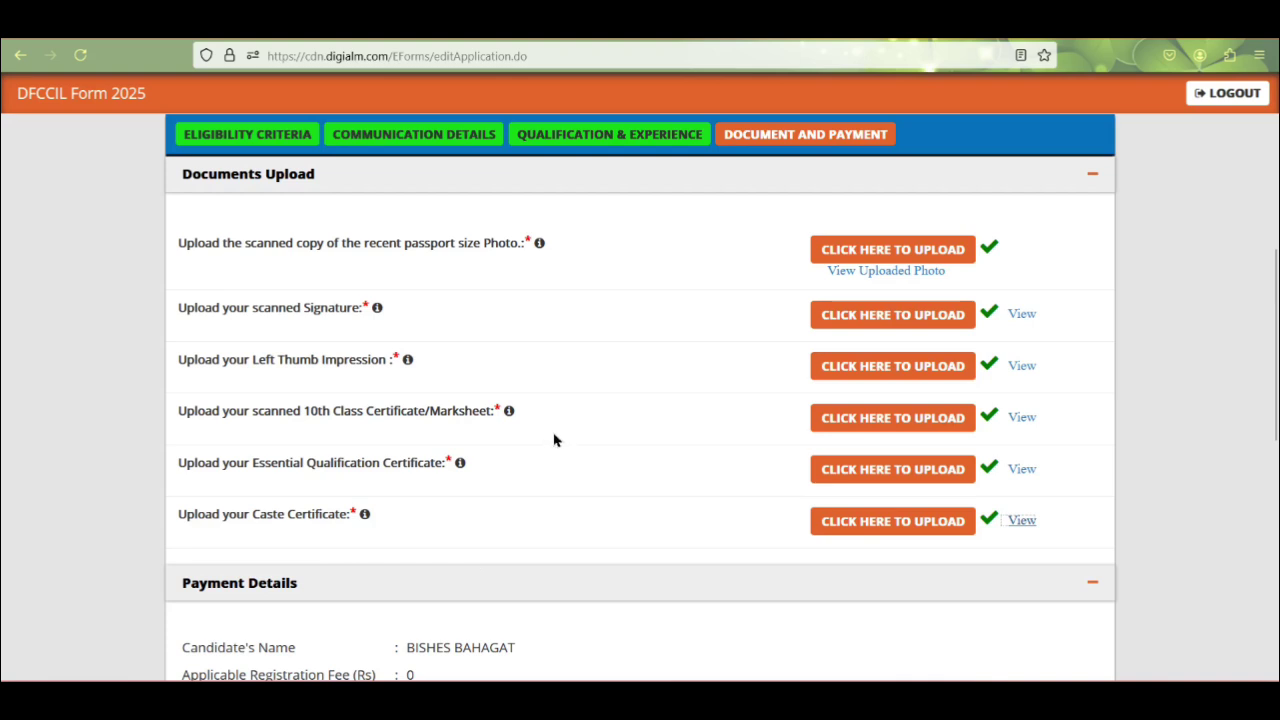
Accept all six declaration statements below the payment details and enter the captcha characters shown in the image.
{"action": "scroll", "coordinate": [560, 441], "scroll_direction": "down", "scroll_amount": 1}
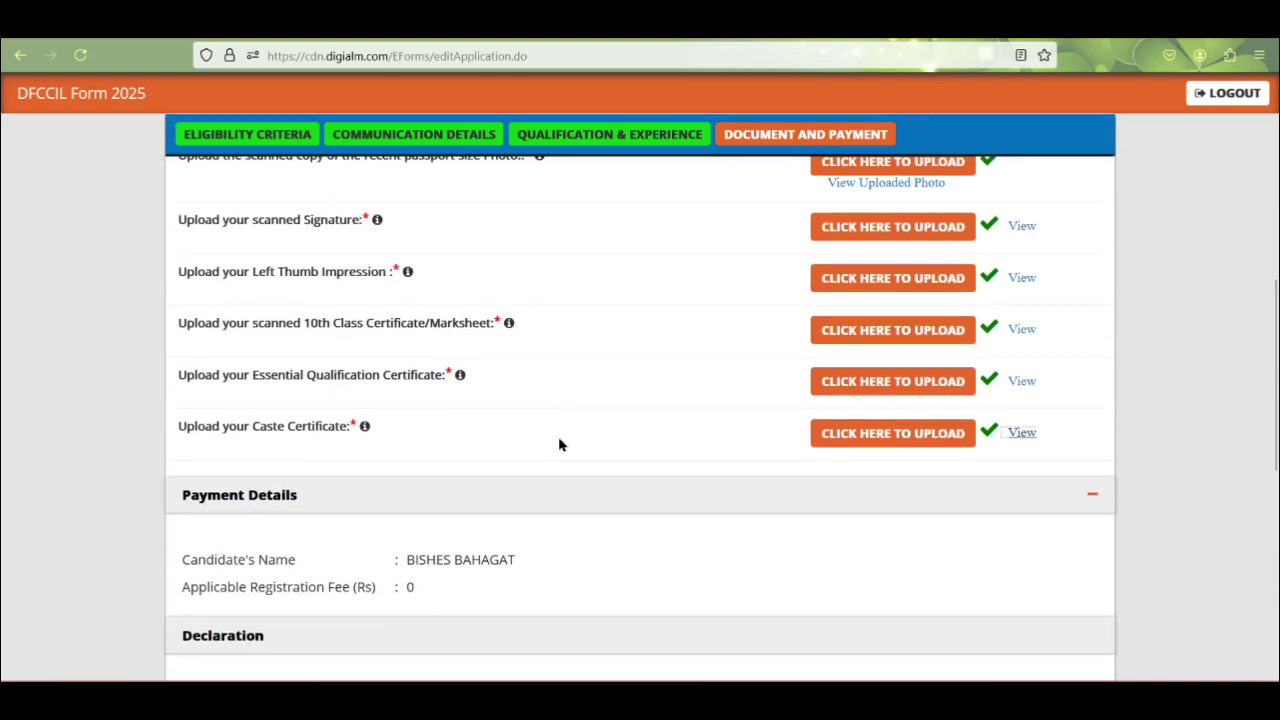
{"action": "scroll", "coordinate": [560, 450], "scroll_direction": "down", "scroll_amount": 1}
{"action": "scroll", "coordinate": [409, 494], "scroll_direction": "down", "scroll_amount": 1}
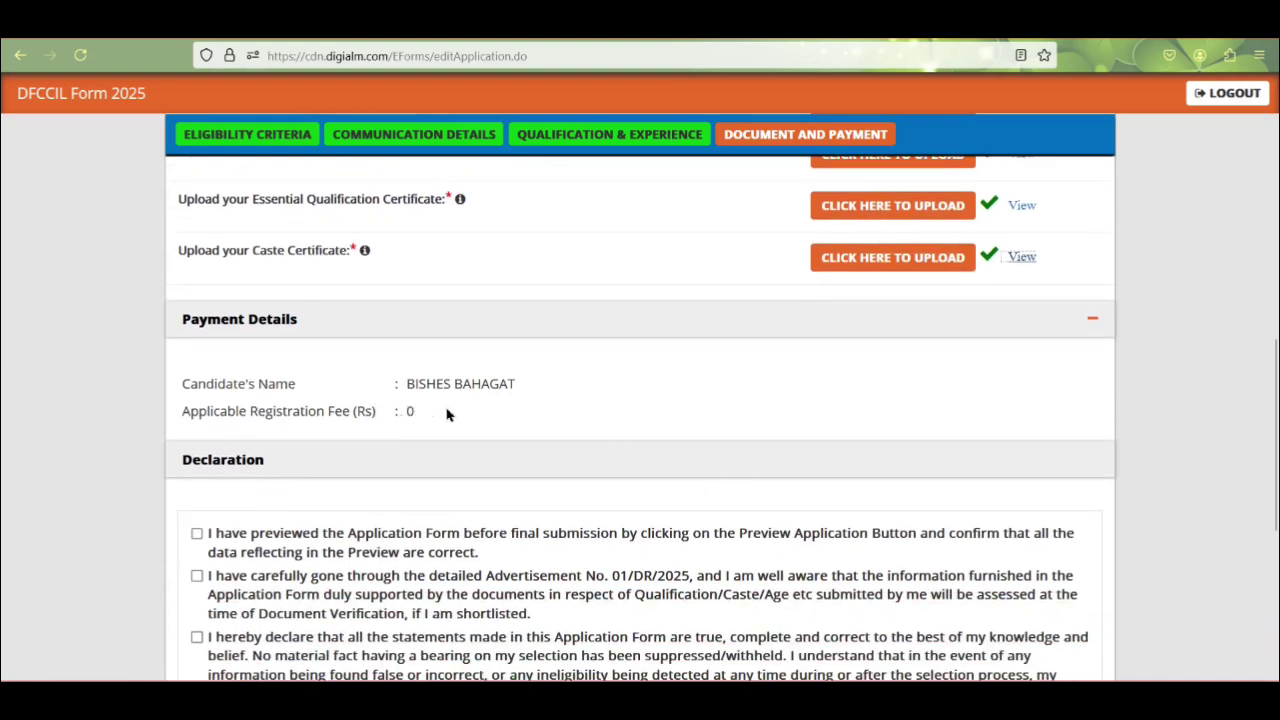
{"action": "scroll", "coordinate": [240, 455], "scroll_direction": "down", "scroll_amount": 3}
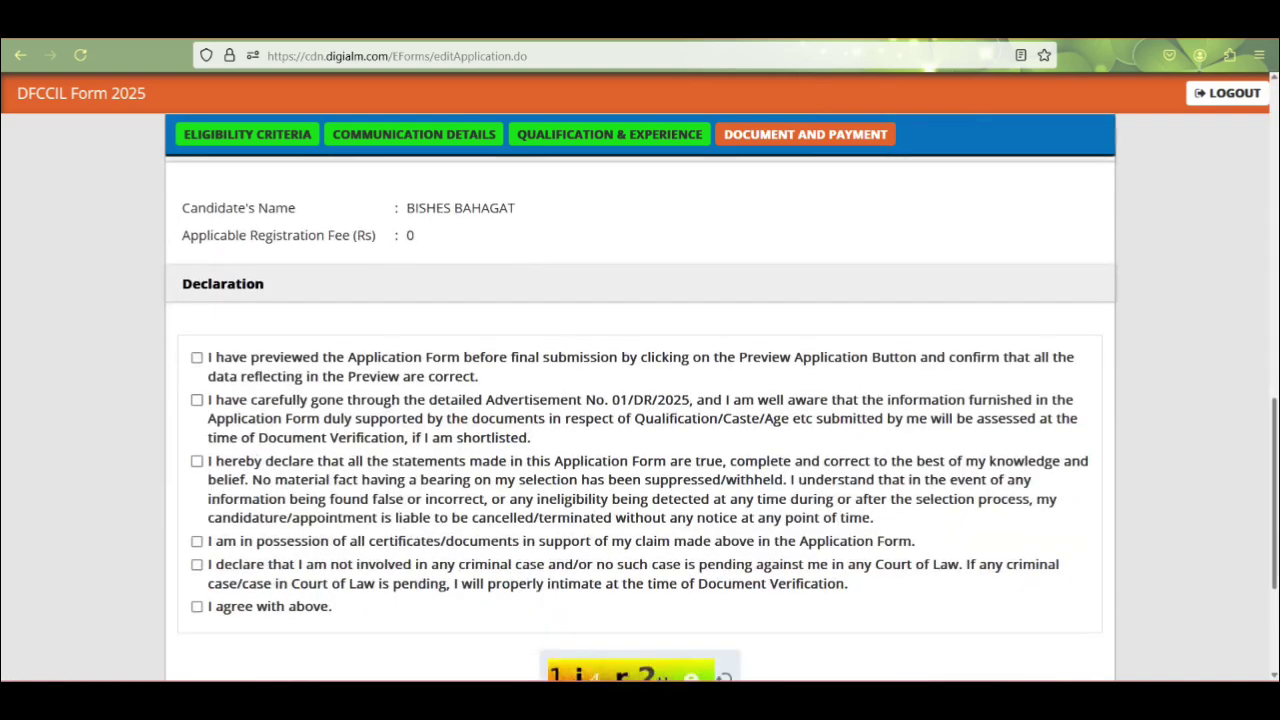
{"action": "left_click", "coordinate": [197, 358]}
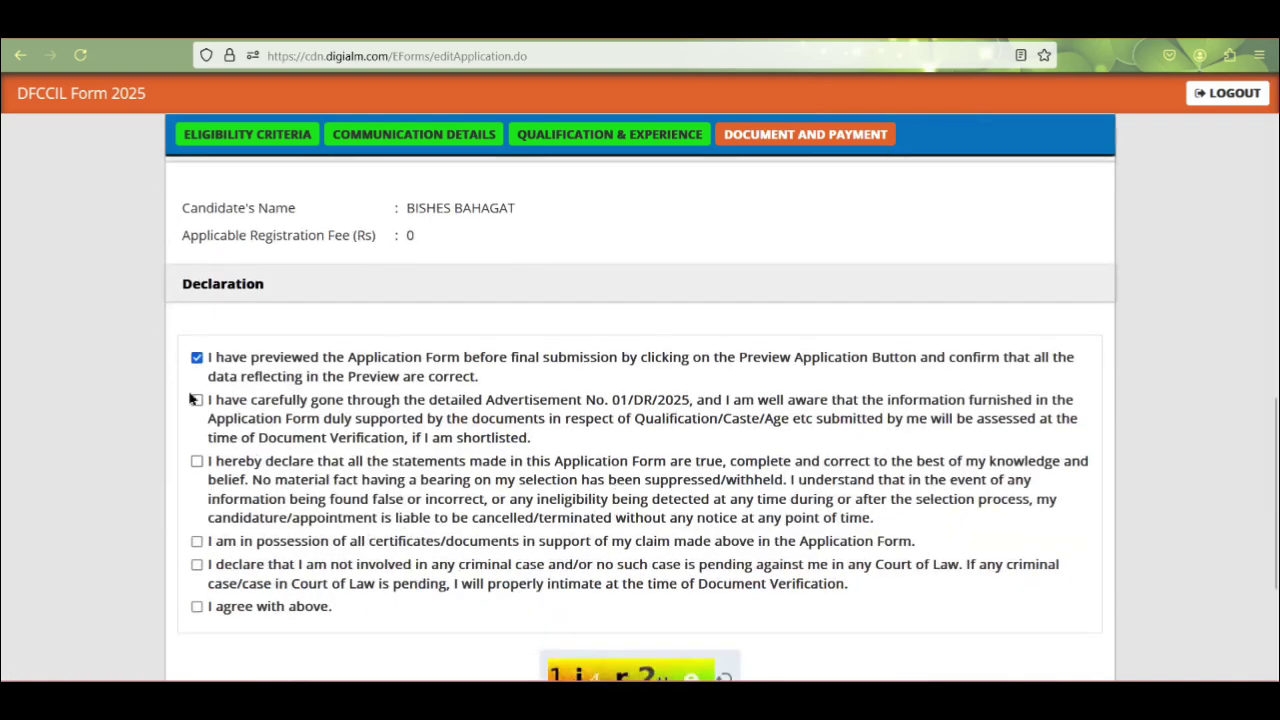
{"action": "left_click", "coordinate": [197, 400]}
{"action": "left_click", "coordinate": [197, 461]}
{"action": "left_click", "coordinate": [197, 542]}
{"action": "left_click", "coordinate": [197, 565]}
{"action": "left_click", "coordinate": [196, 609]}
{"action": "scroll", "coordinate": [370, 560], "scroll_direction": "down", "scroll_amount": 2}
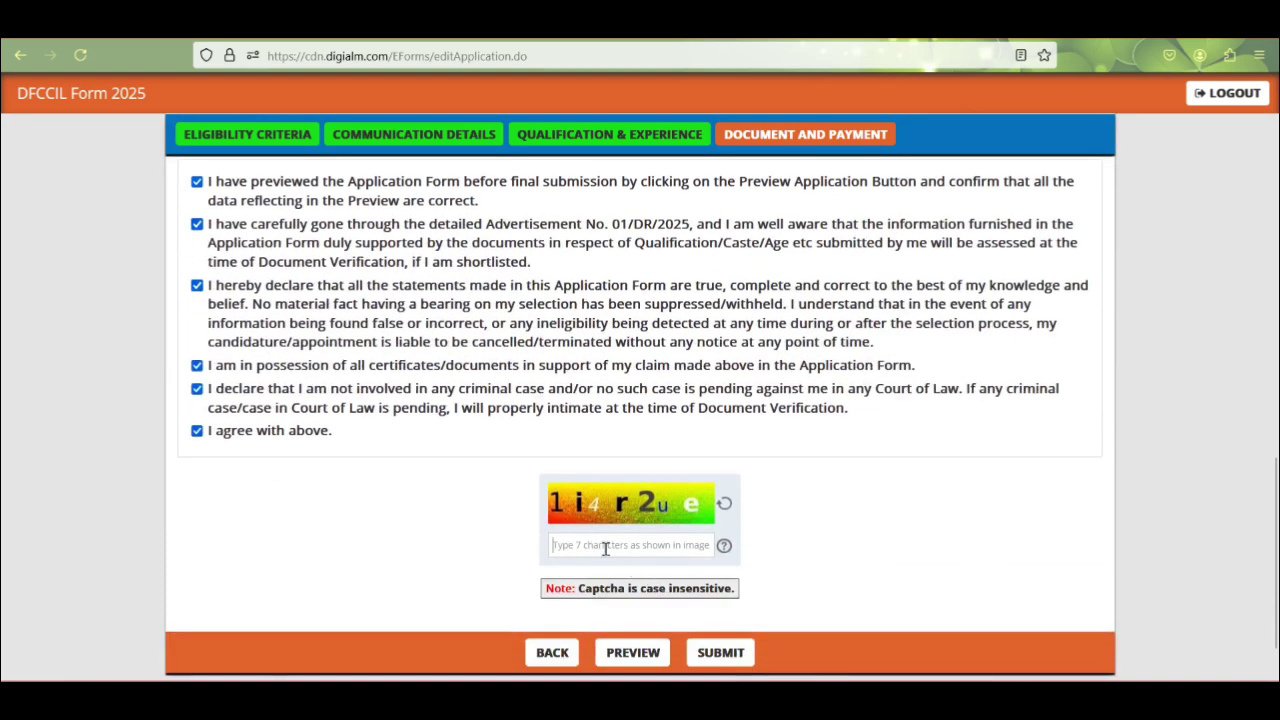
{"action": "type", "text": "1i4R2UE"}
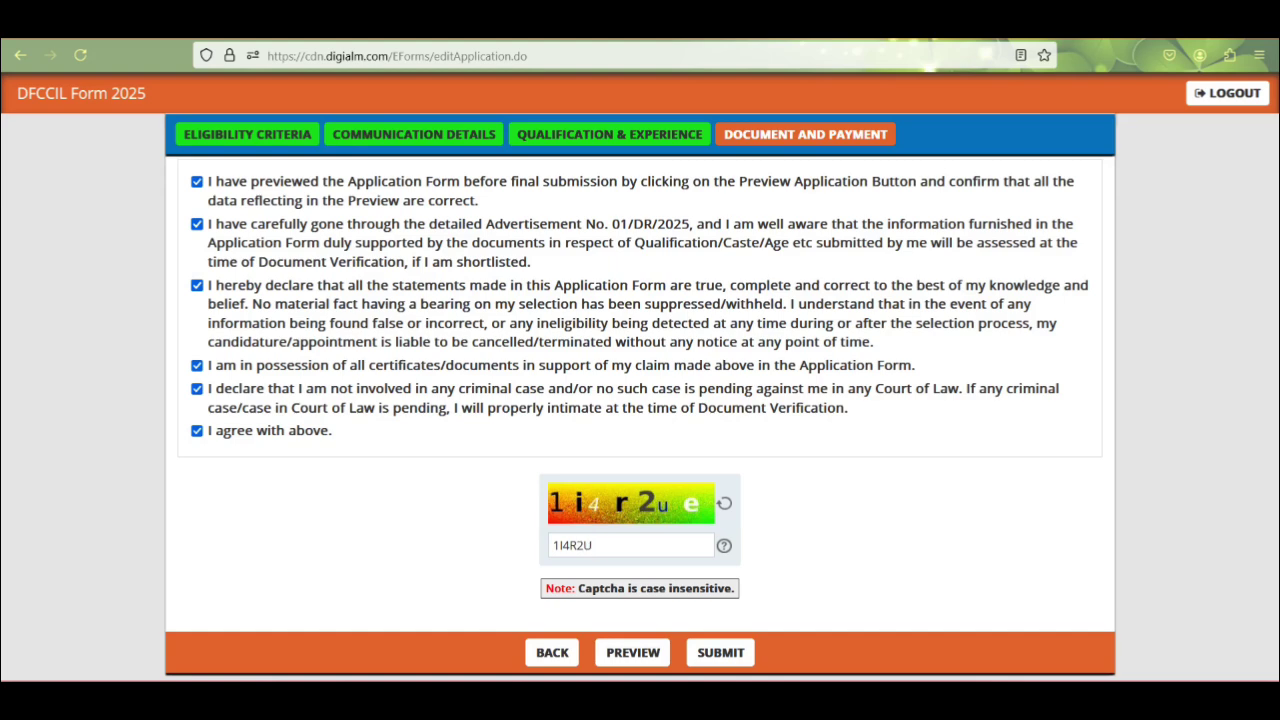
Preview the completed application from personal details through to the uploaded documents, and close the preview.
{"action": "left_click", "coordinate": [624, 655]}
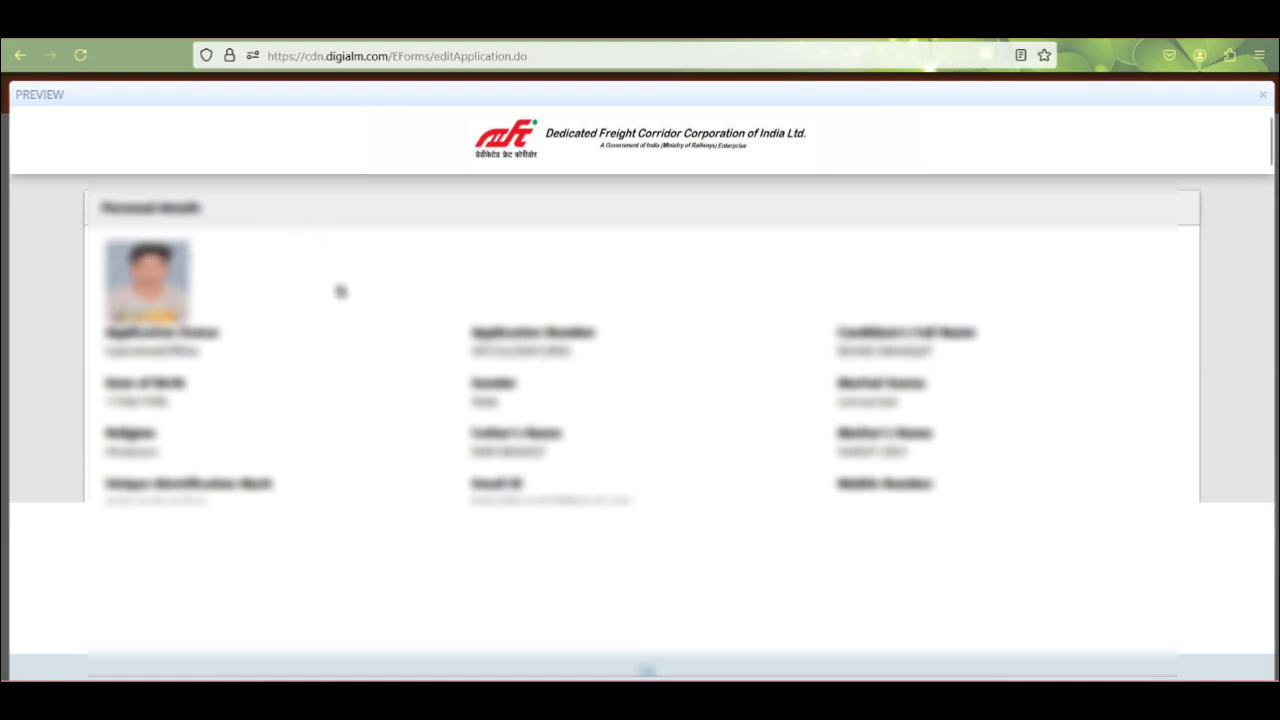
{"action": "scroll", "coordinate": [342, 292], "scroll_direction": "down", "scroll_amount": 1}
{"action": "scroll", "coordinate": [342, 294], "scroll_direction": "down", "scroll_amount": 5}
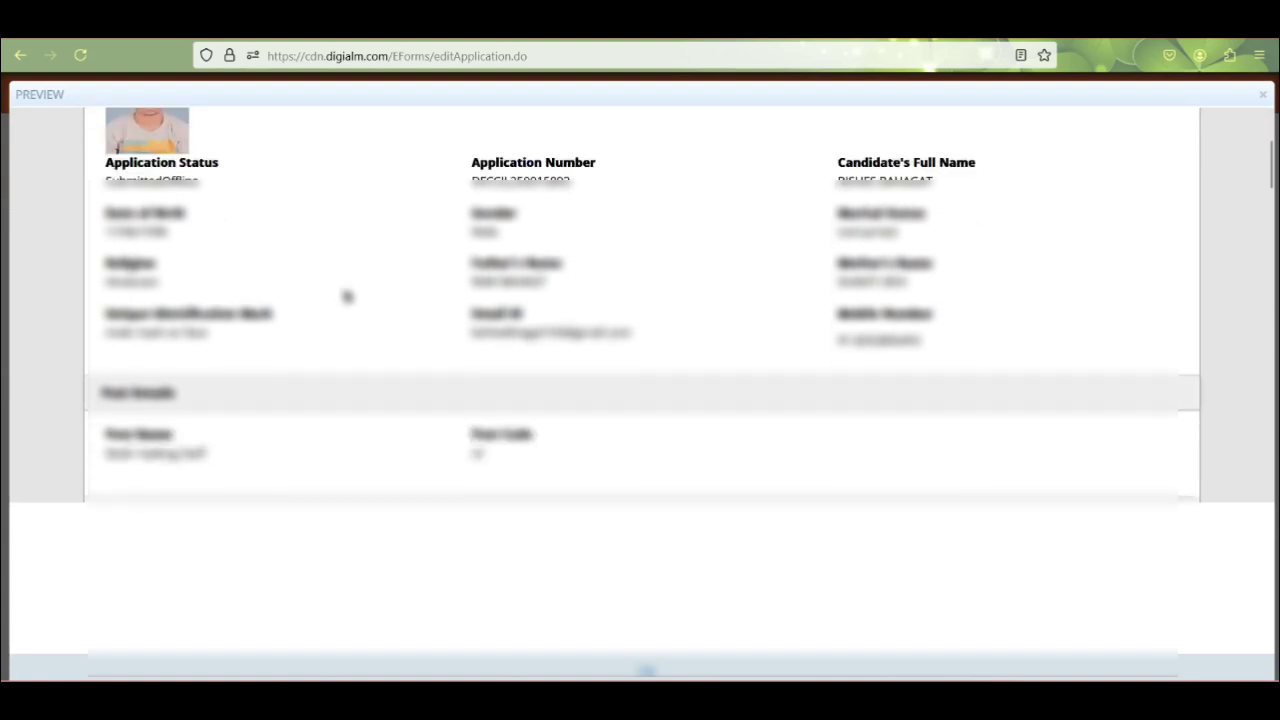
{"action": "scroll", "coordinate": [450, 298], "scroll_direction": "down", "scroll_amount": 6}
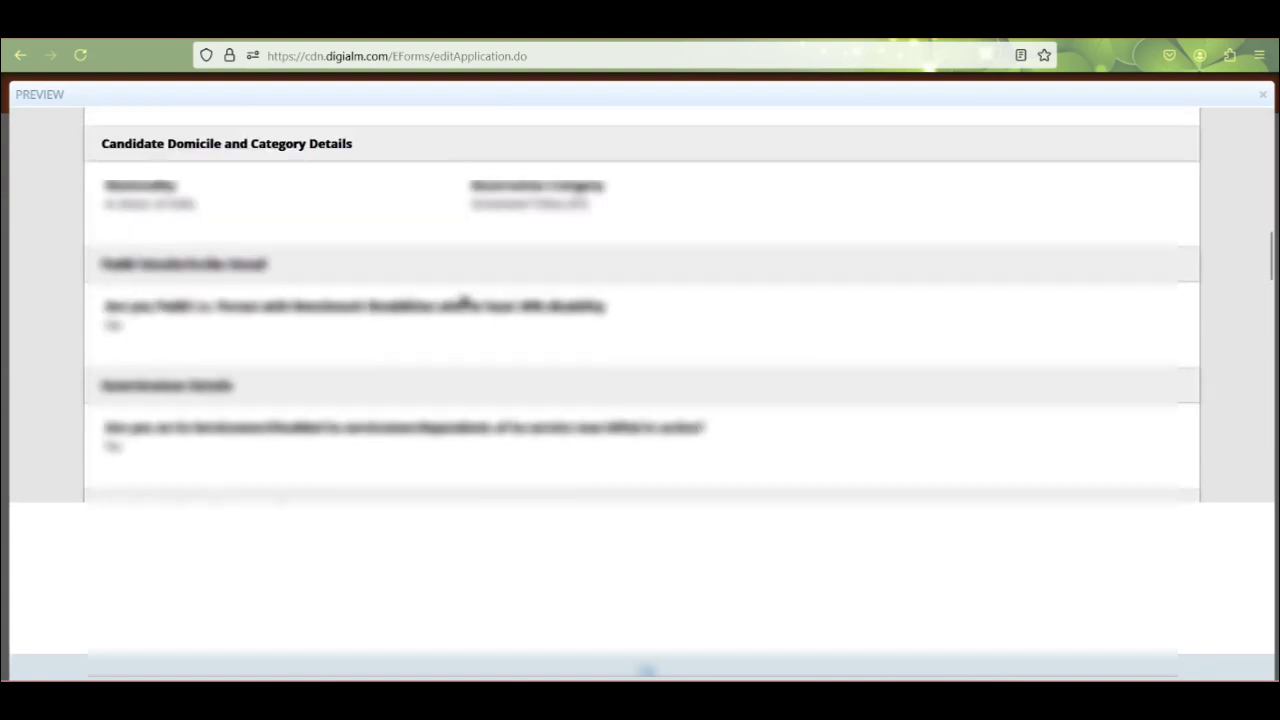
{"action": "scroll", "coordinate": [472, 312], "scroll_direction": "down", "scroll_amount": 4}
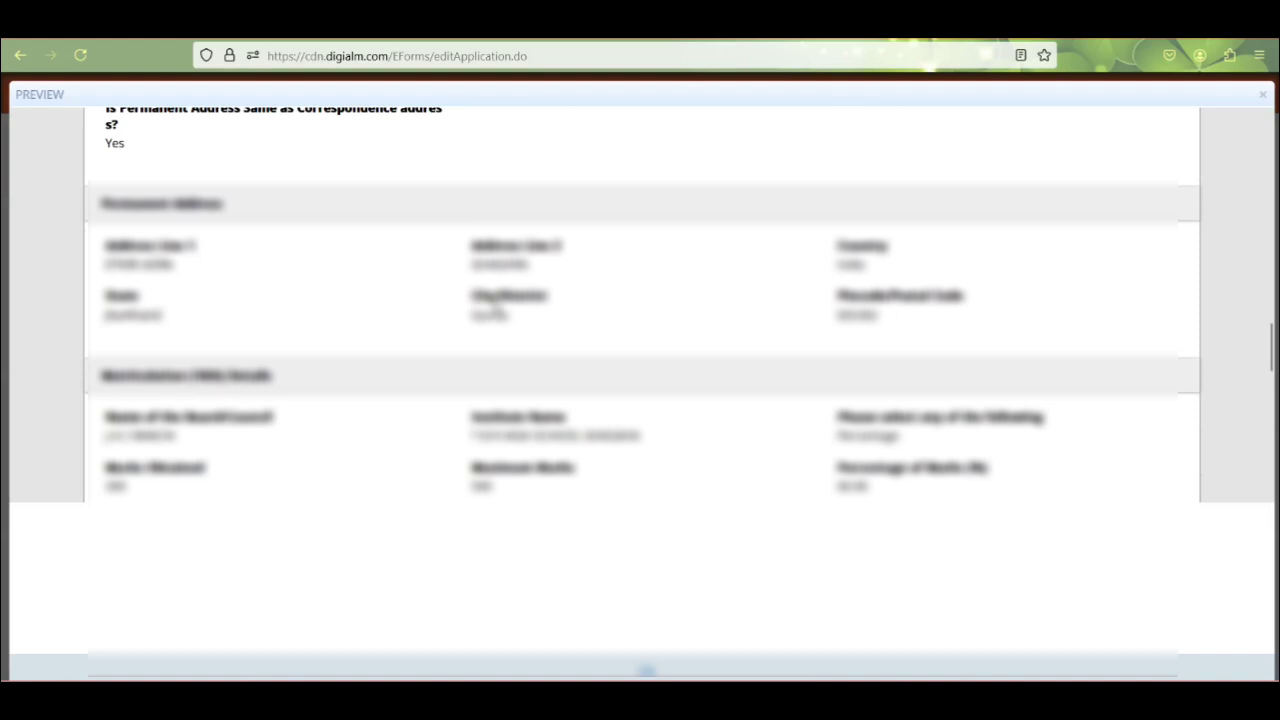
{"action": "scroll", "coordinate": [500, 318], "scroll_direction": "down", "scroll_amount": 10}
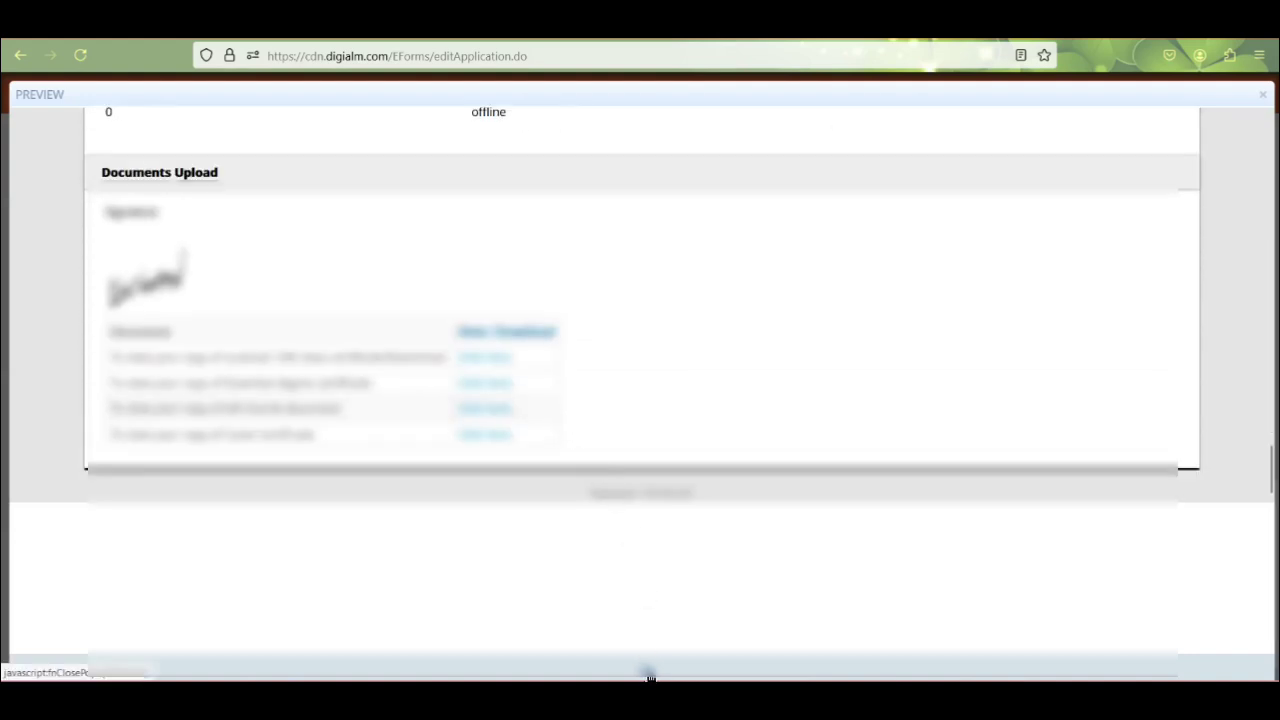
{"action": "left_click", "coordinate": [648, 674]}
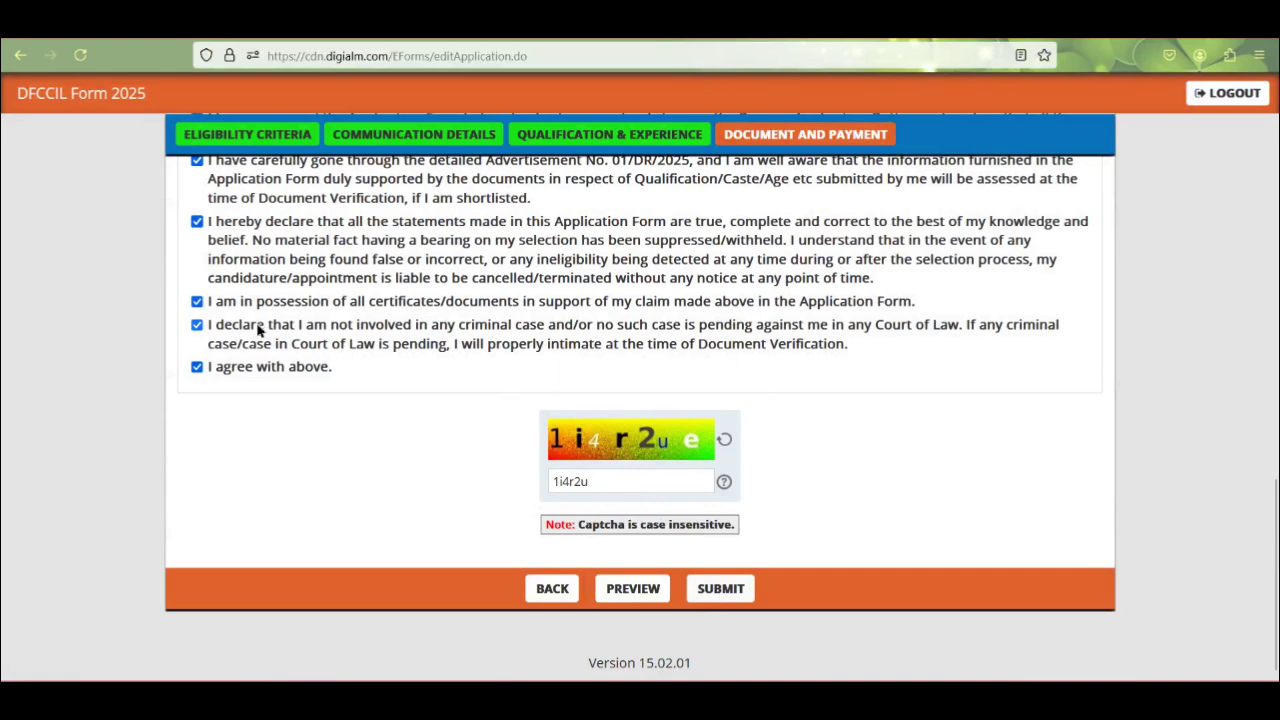
Try to submit the application and agree to the personal data usage instructions.
{"action": "left_click", "coordinate": [718, 592]}
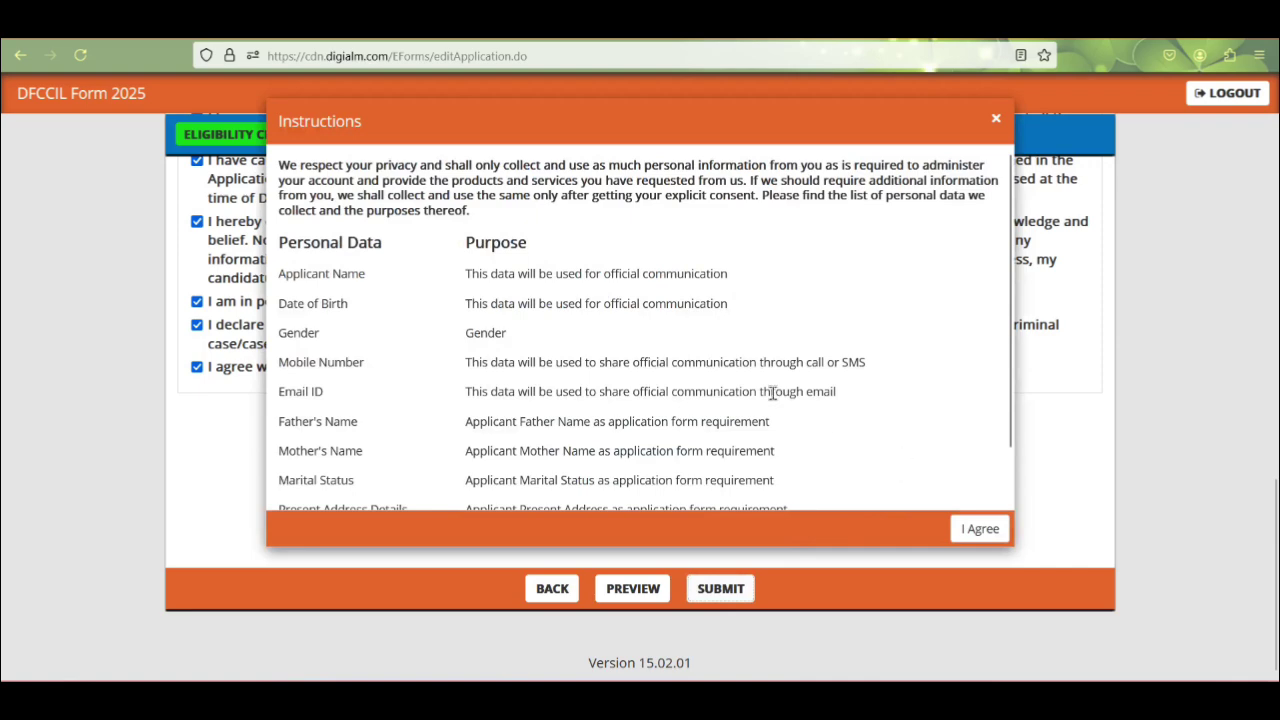
{"action": "scroll", "coordinate": [870, 450], "scroll_direction": "down", "scroll_amount": 1}
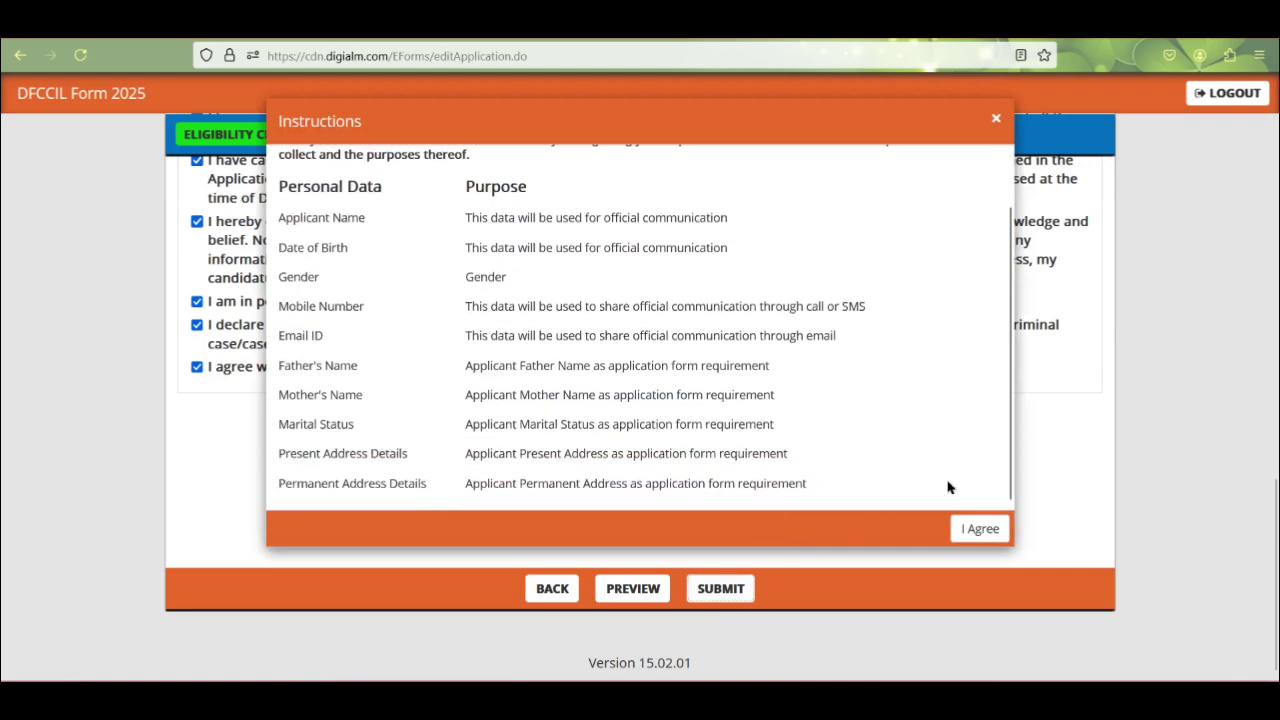
{"action": "left_click", "coordinate": [980, 532]}
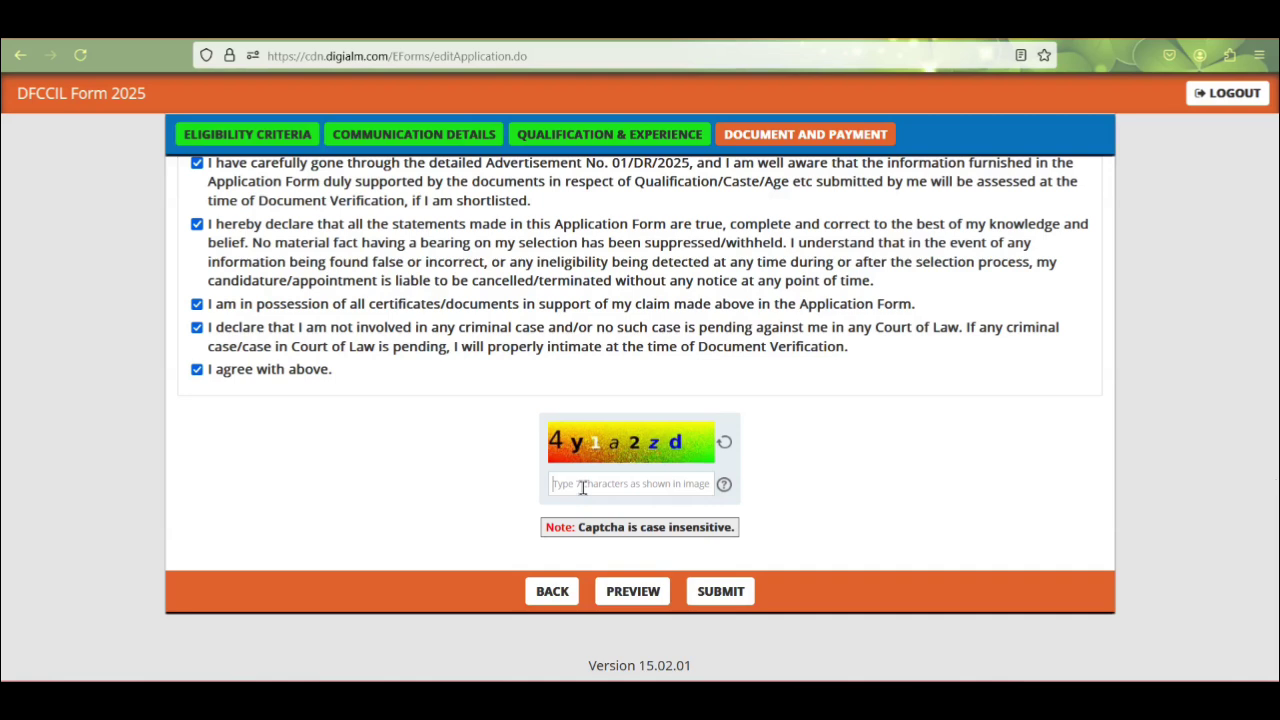
Enter the new captcha characters, submit the application with agreement to the personal data instructions, and close the submission note.
{"action": "type", "text": "4y1a2xd"}
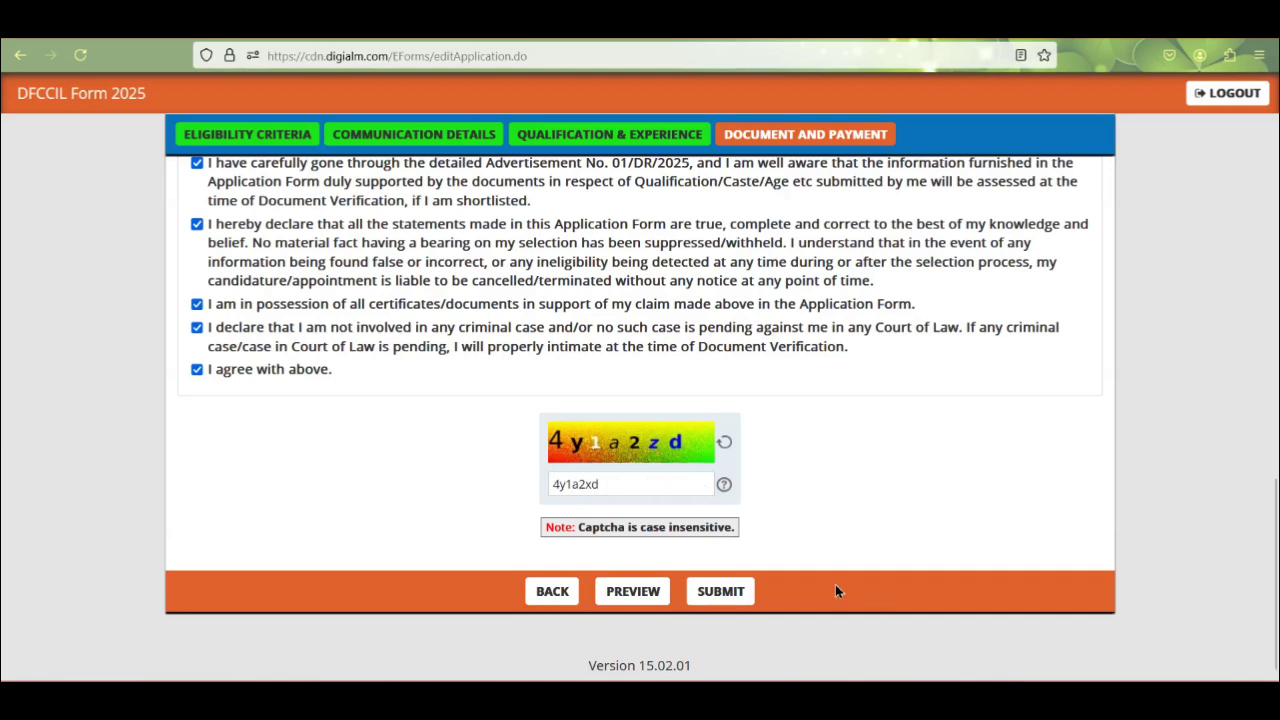
{"action": "left_click", "coordinate": [720, 592]}
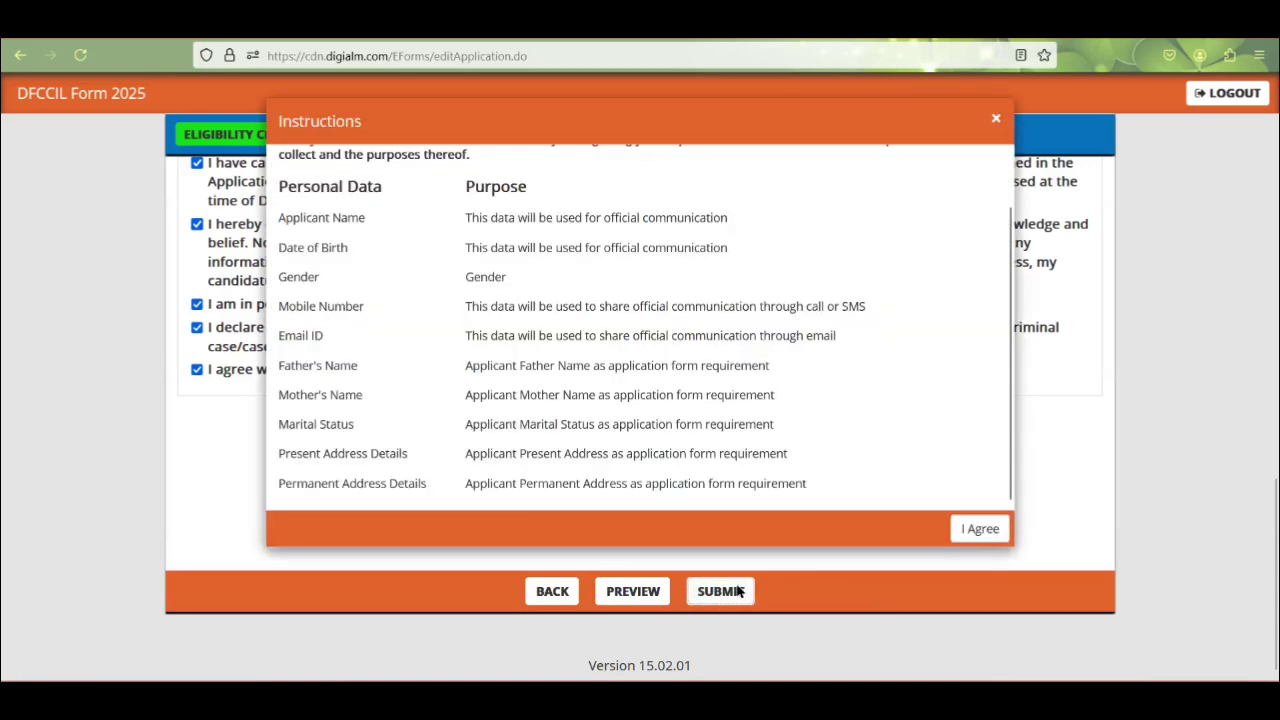
{"action": "left_click", "coordinate": [994, 536]}
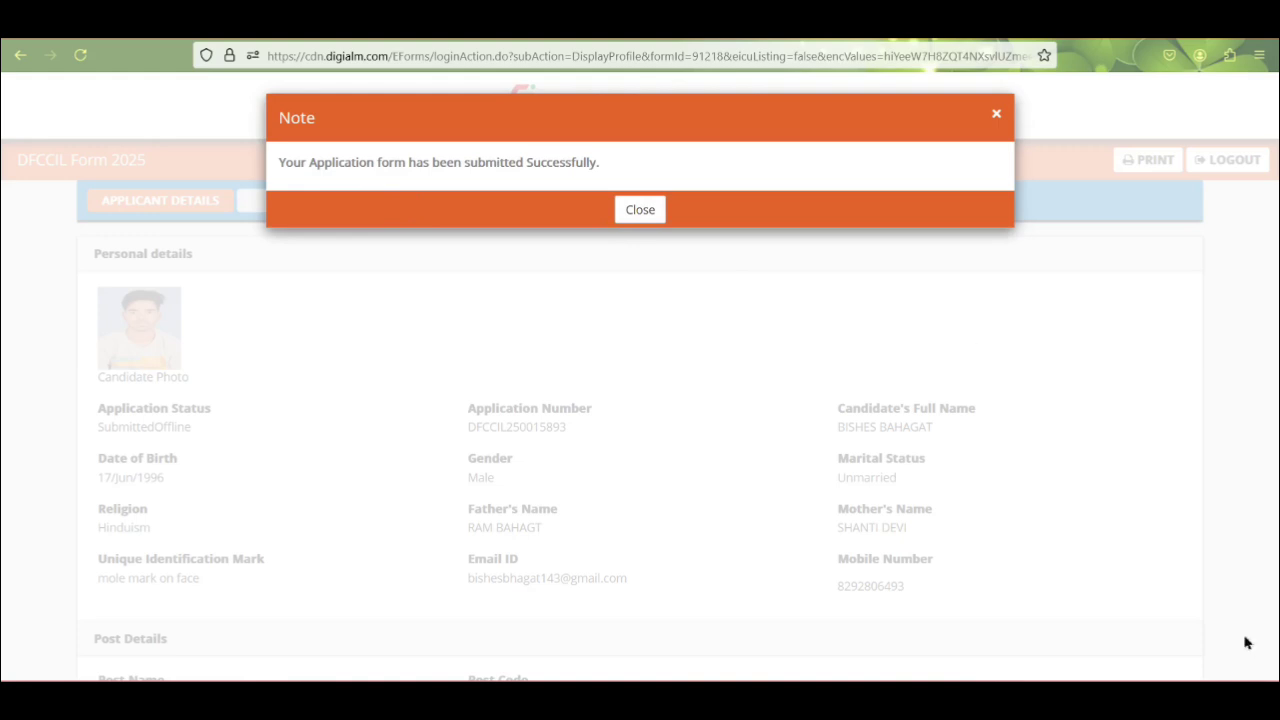
{"action": "left_click", "coordinate": [641, 212]}
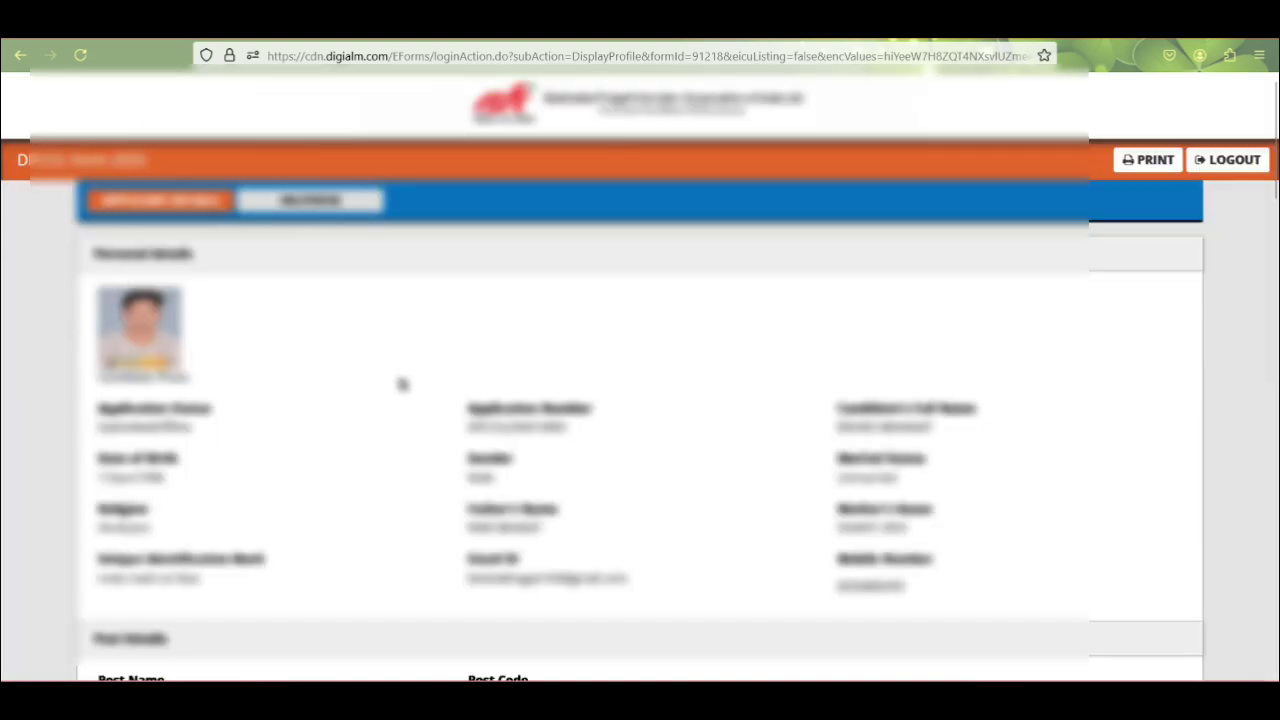
Review the submitted application's details and open its print preview to check the pages.
{"action": "scroll", "coordinate": [400, 385], "scroll_direction": "down", "scroll_amount": 5}
{"action": "scroll", "coordinate": [637, 426], "scroll_direction": "down", "scroll_amount": 9}
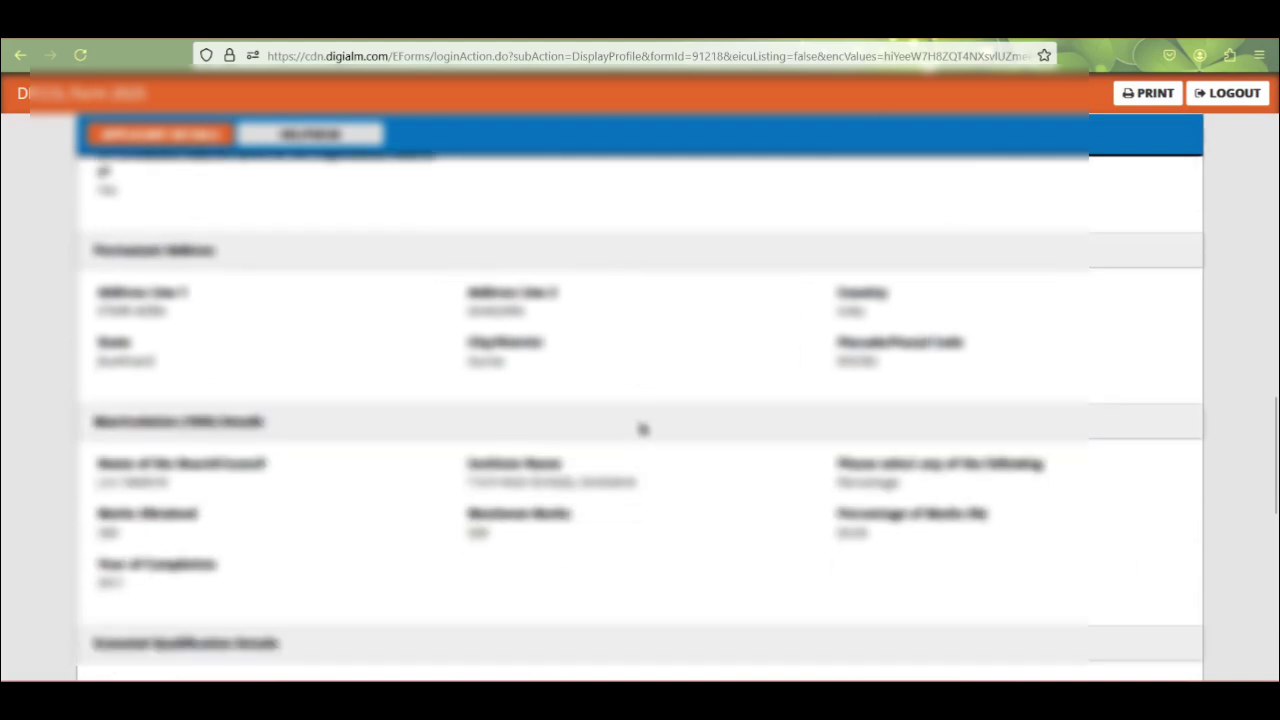
{"action": "scroll", "coordinate": [643, 428], "scroll_direction": "up", "scroll_amount": 4}
{"action": "scroll", "coordinate": [643, 428], "scroll_direction": "up", "scroll_amount": 10}
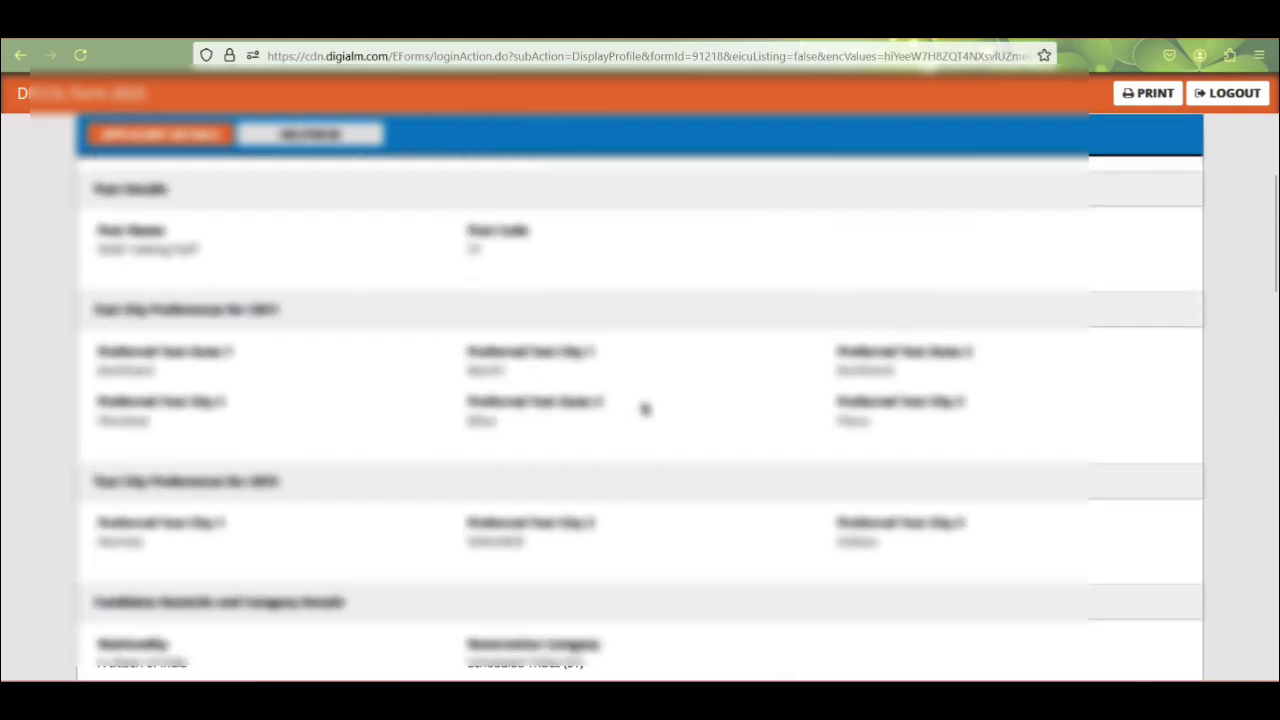
{"action": "scroll", "coordinate": [647, 410], "scroll_direction": "up", "scroll_amount": 1}
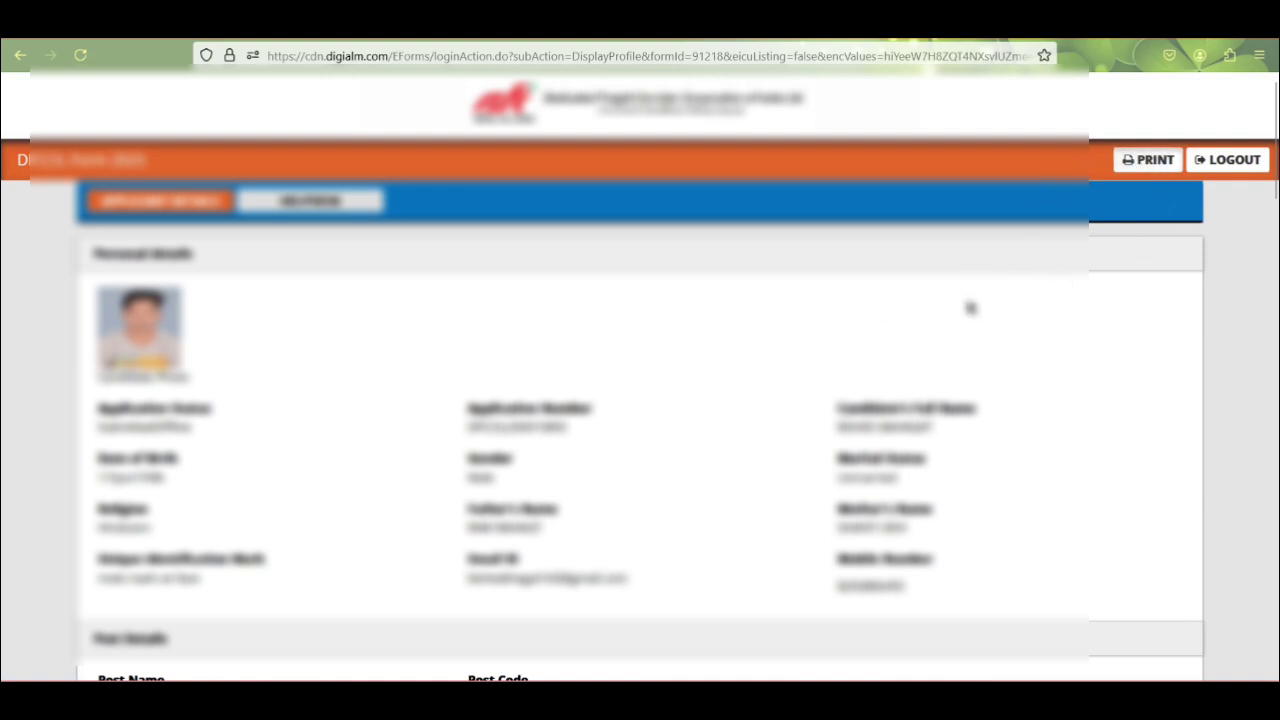
{"action": "left_click", "coordinate": [1140, 162]}
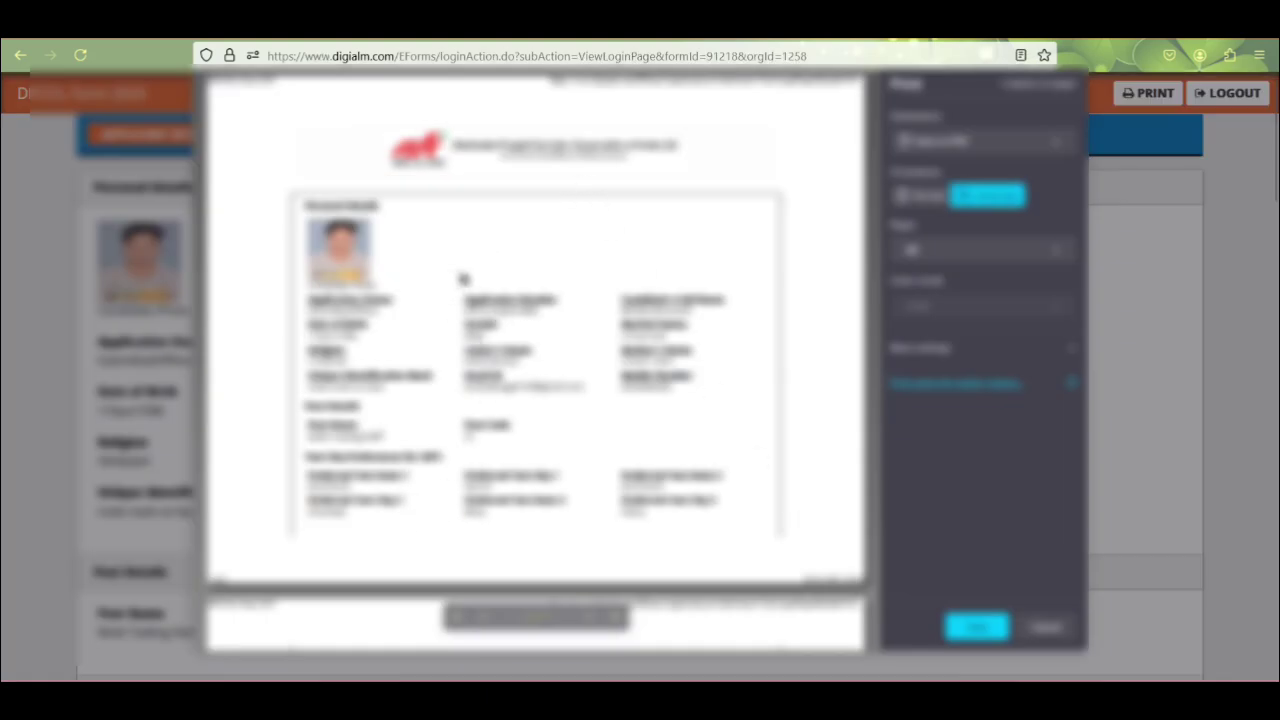
{"action": "scroll", "coordinate": [483, 282], "scroll_direction": "down", "scroll_amount": 2}
{"action": "scroll", "coordinate": [540, 306], "scroll_direction": "down", "scroll_amount": 6}
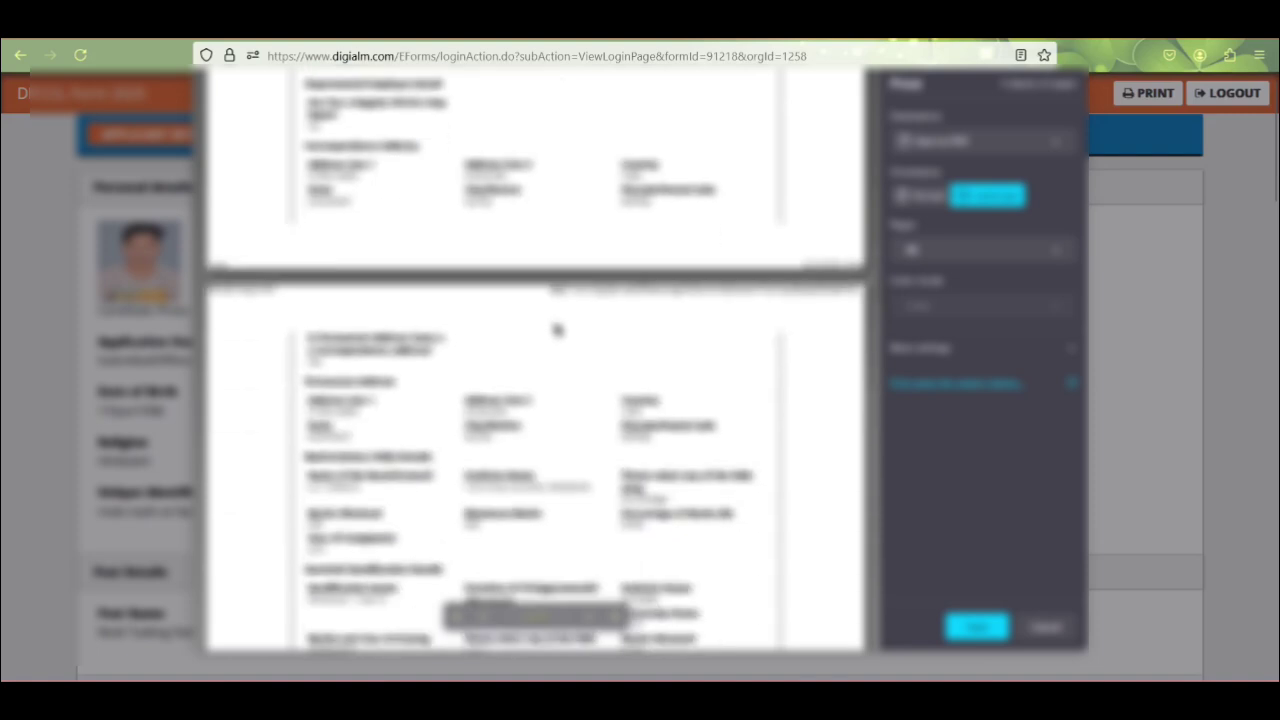